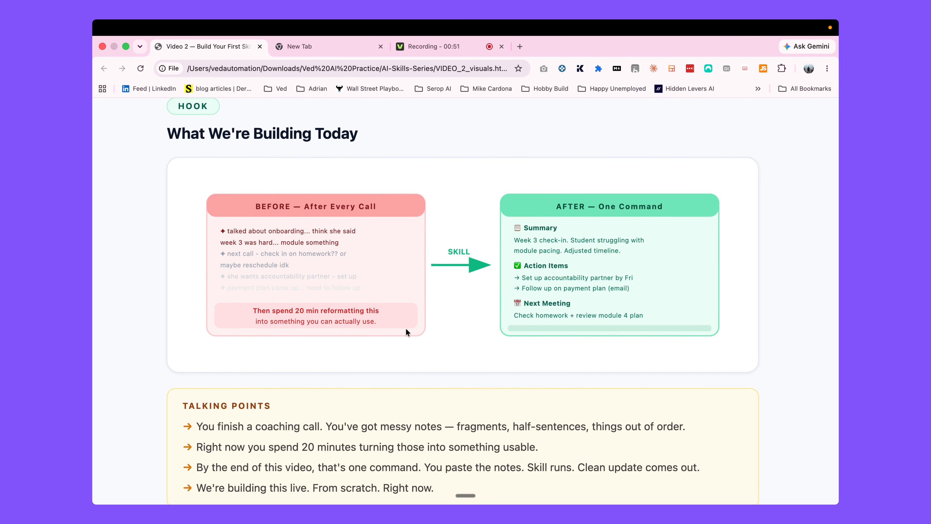
Step: Read on to the slide about the three ways to create a skill, and start a new Cowork task in Claude
scroll(406, 328, down, 10)
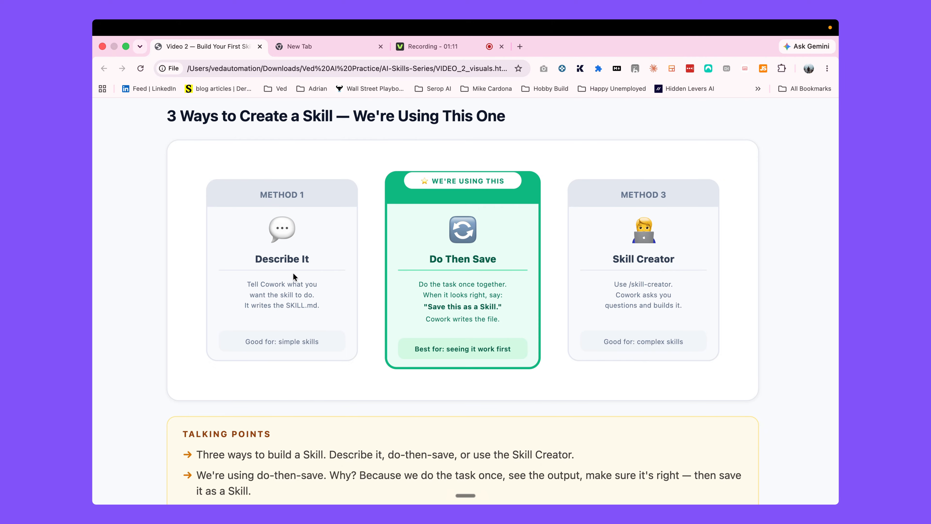
key(ctrl+Up)
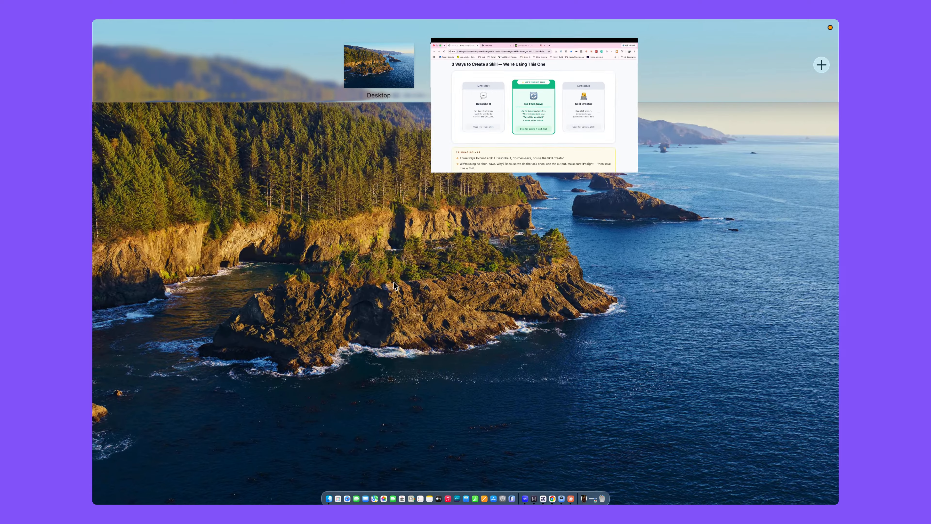
click(465, 86)
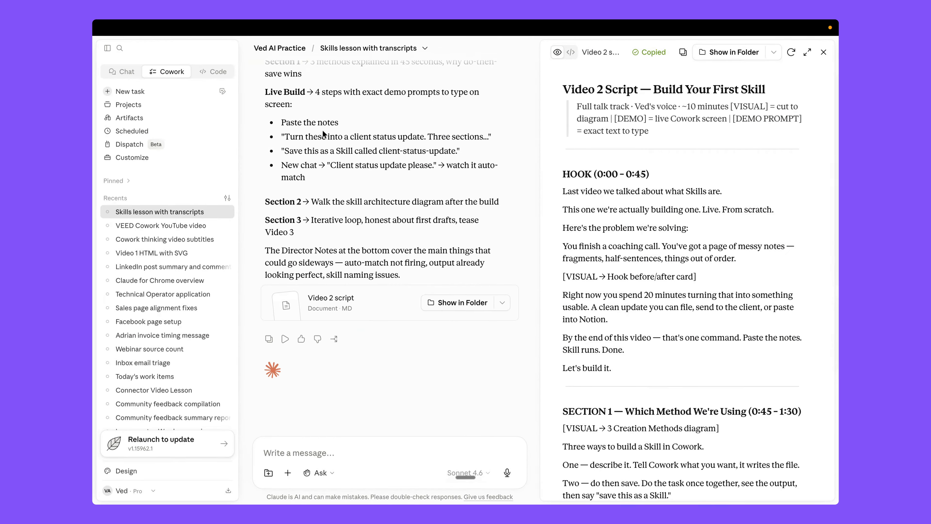
click(158, 94)
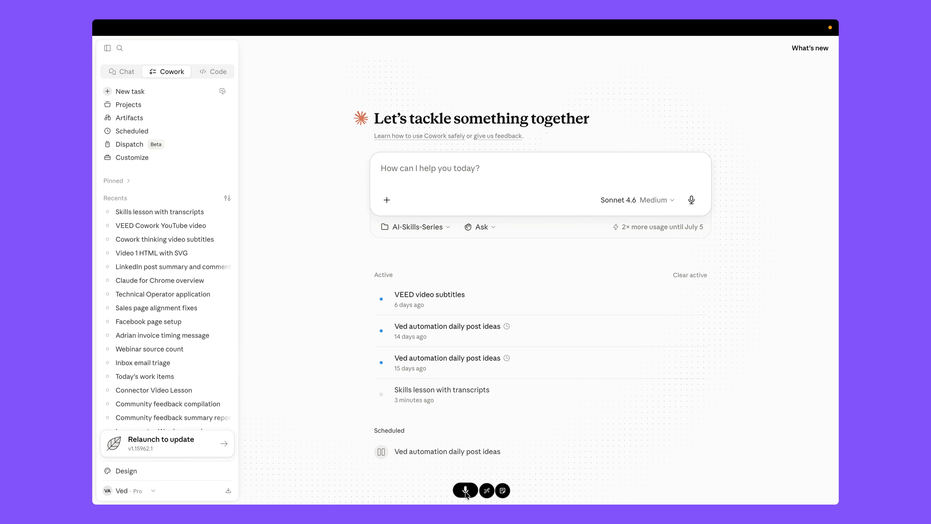
Step: Dictate and send the prompt "I am thinking of building or creating a skill for taking my meeting notes and turning them into action items."
click(465, 492)
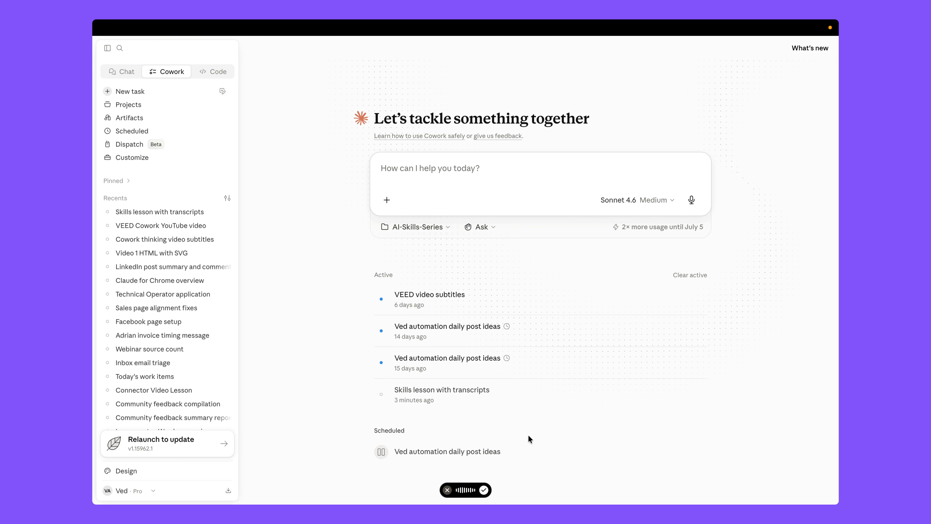
click(484, 490)
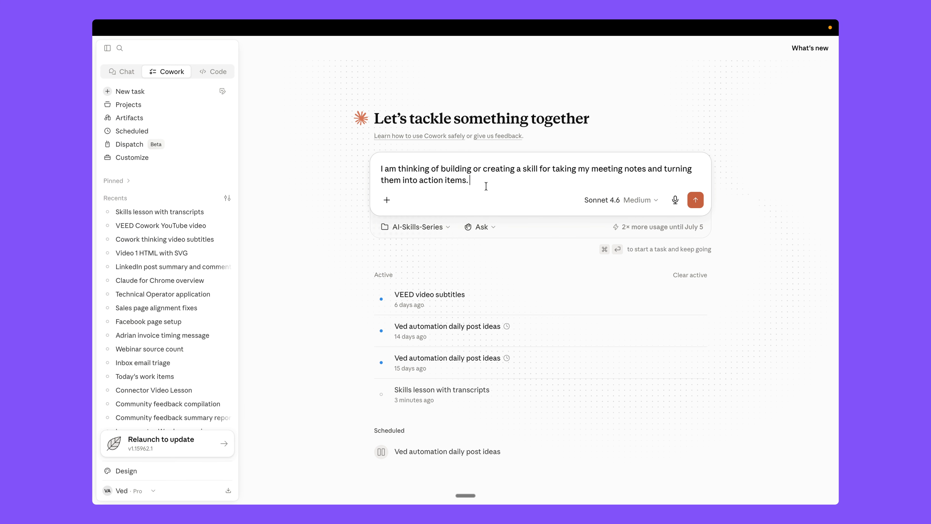
key(Return)
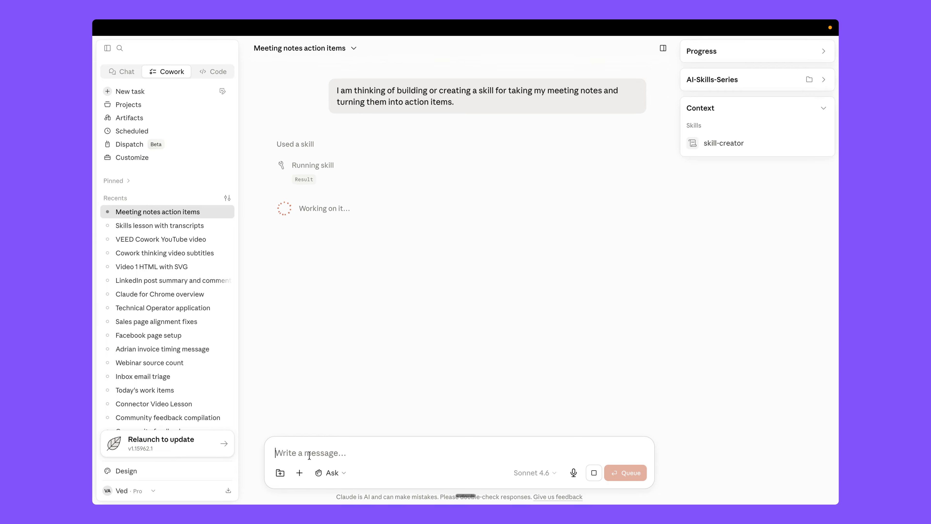
Step: View the skill-creator skill's files and description, and open the skill management page
click(722, 143)
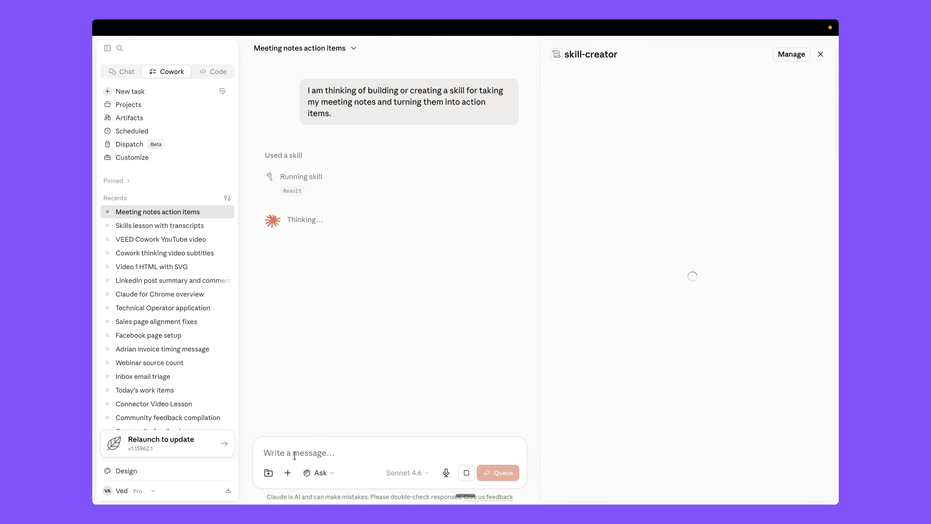
click(288, 470)
mouse_move(329, 417)
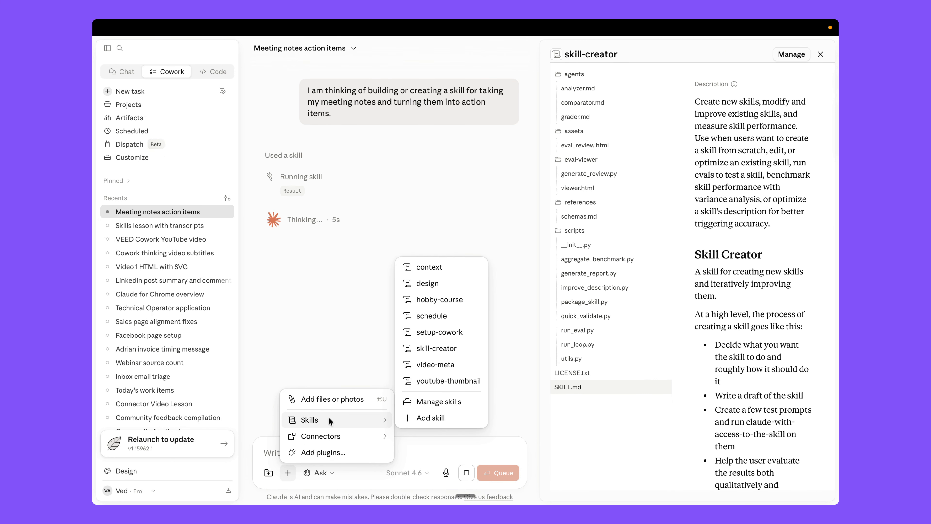
click(452, 401)
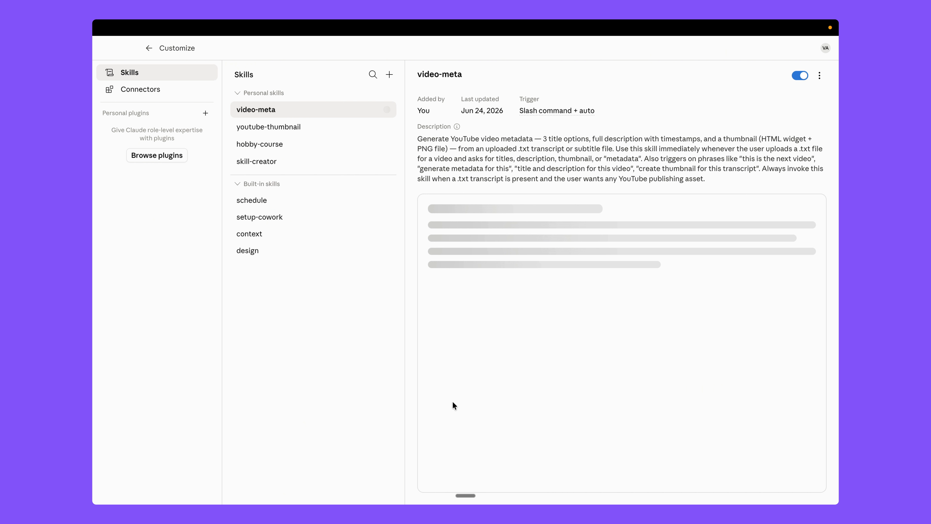
Step: Look up skill-creator in the skills directory and return to the meeting notes task
click(390, 75)
click(393, 96)
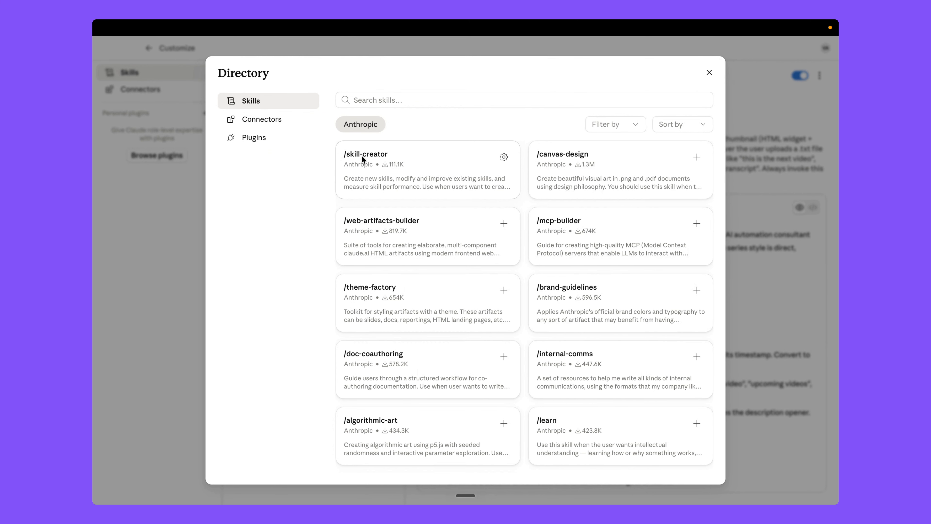
click(180, 216)
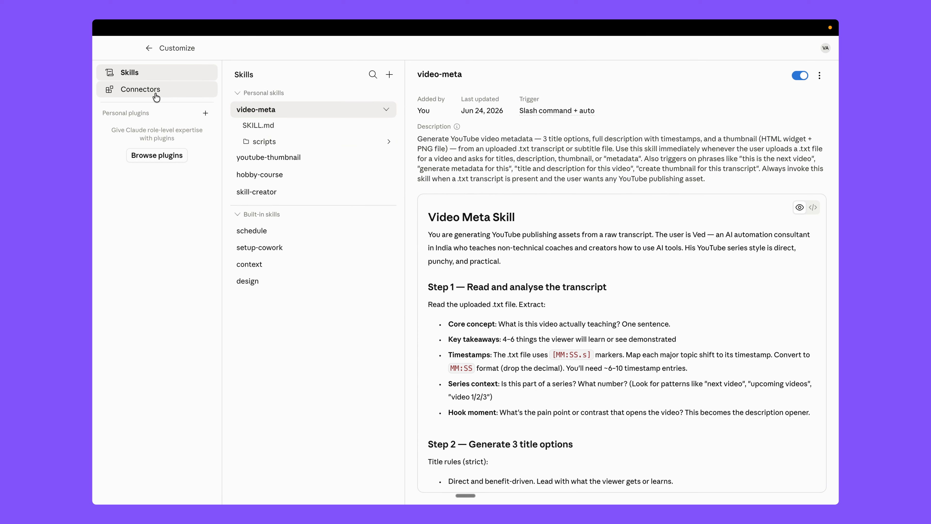
click(149, 48)
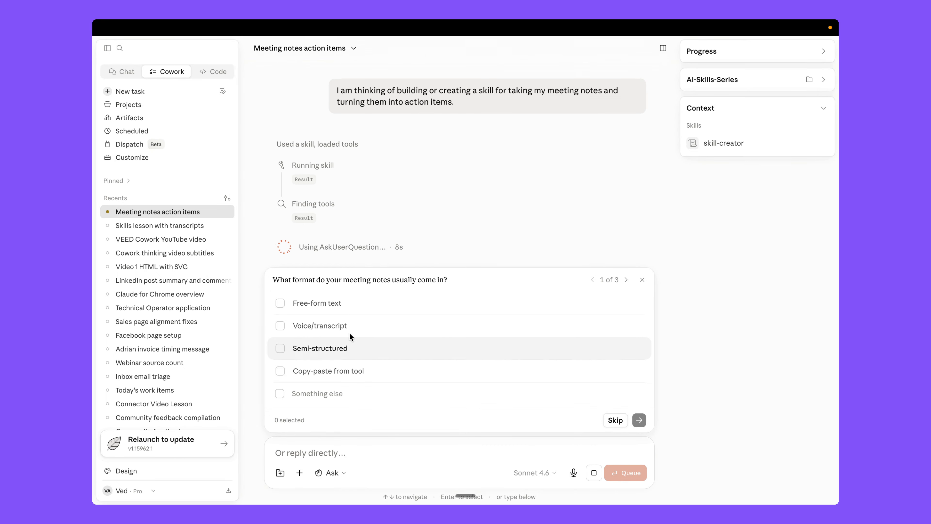
Step: Answer the setup questions with Voice/transcript as notes format, Task description as action item content, and Clean text/markdown list as output
click(338, 325)
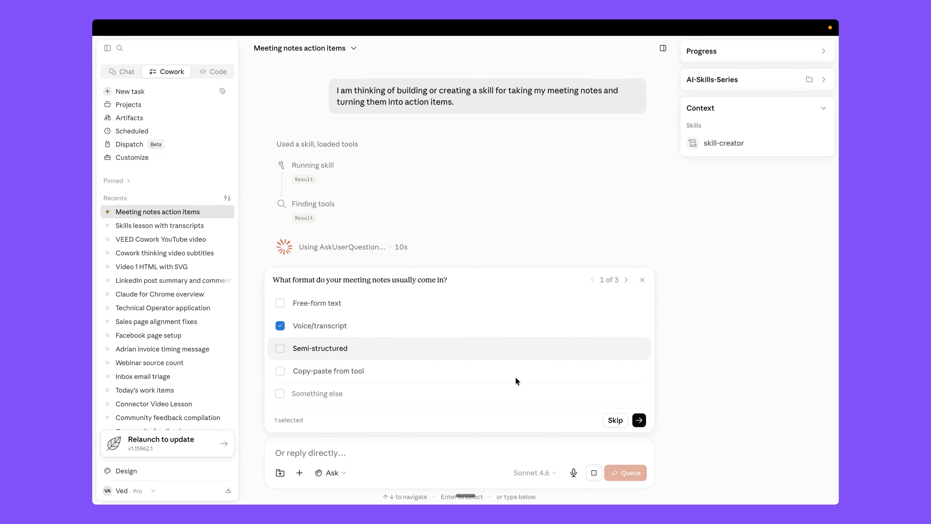
click(642, 421)
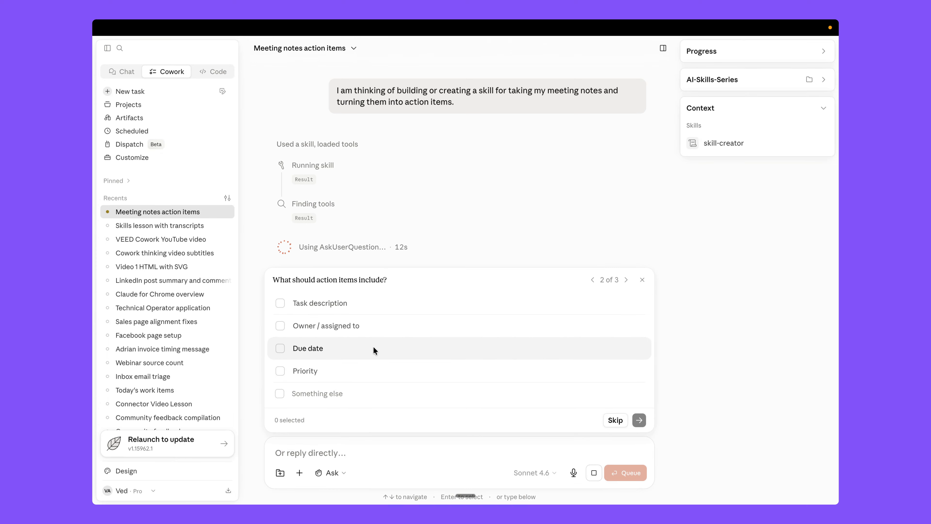
click(358, 311)
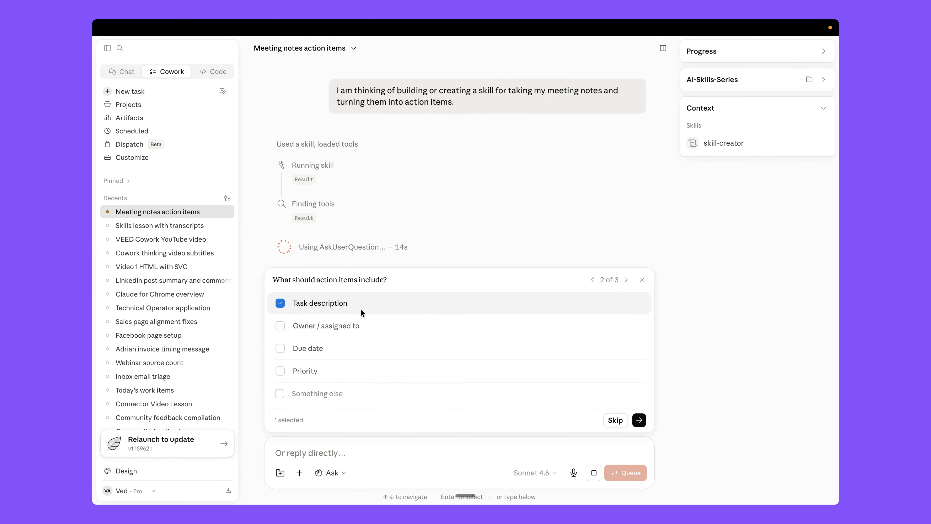
click(639, 420)
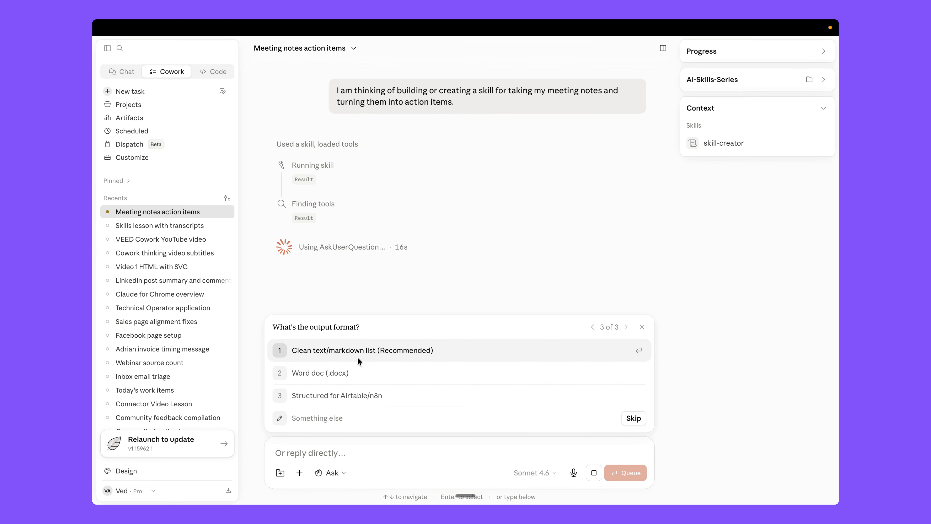
click(367, 351)
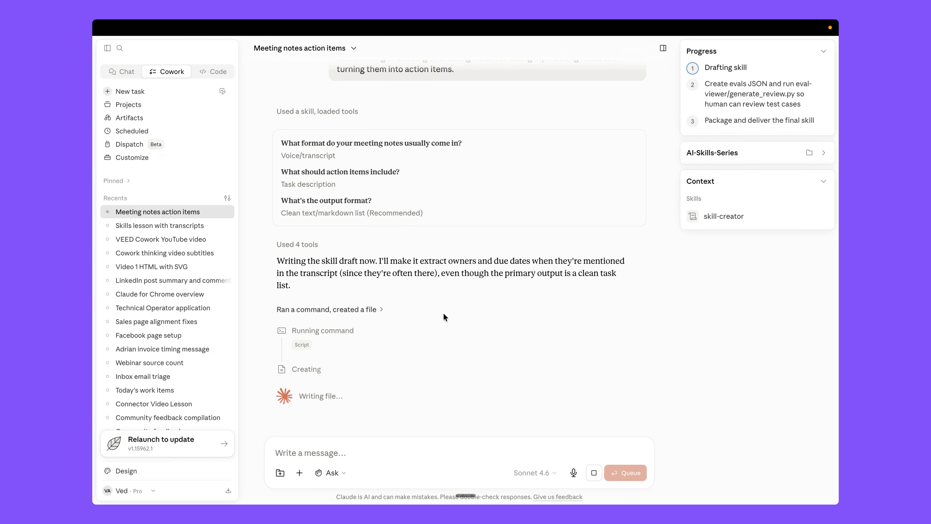
Step: Start another new Cowork task and switch to Chrome to review the slide on skill creation methods
click(152, 91)
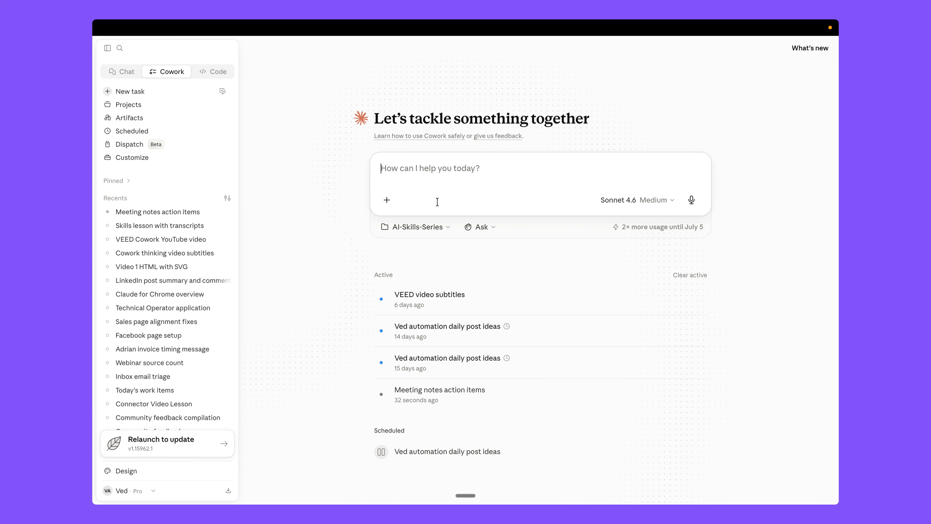
key(ctrl+Up)
click(530, 86)
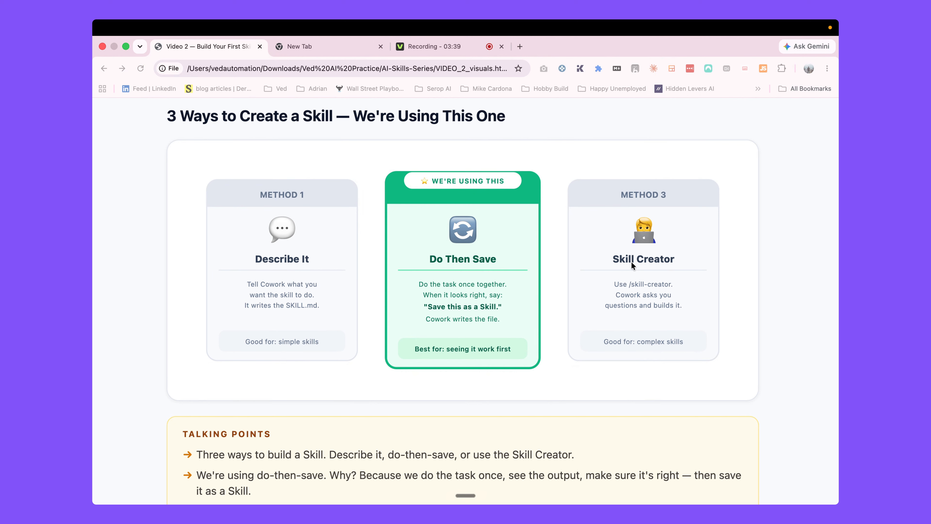
Step: Switch back to Claude and open the skills directory for adding a skill
key(ctrl+Up)
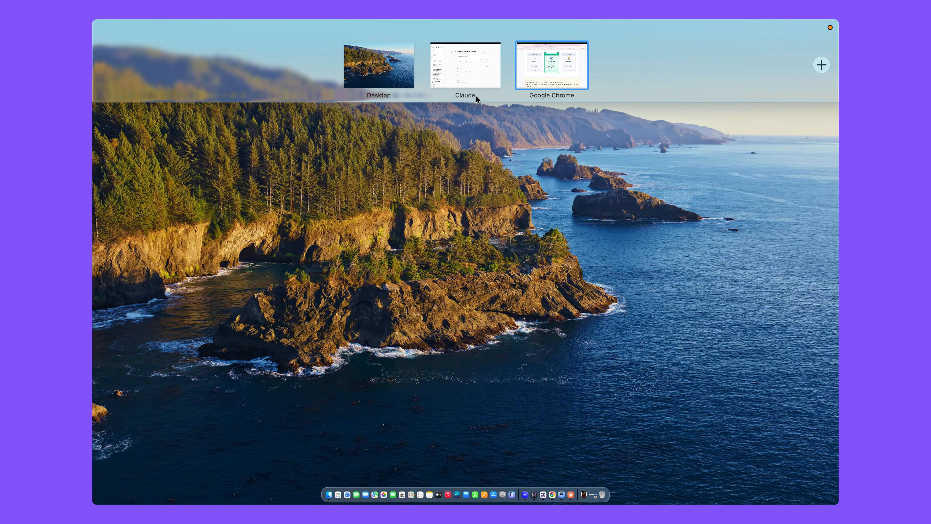
click(474, 93)
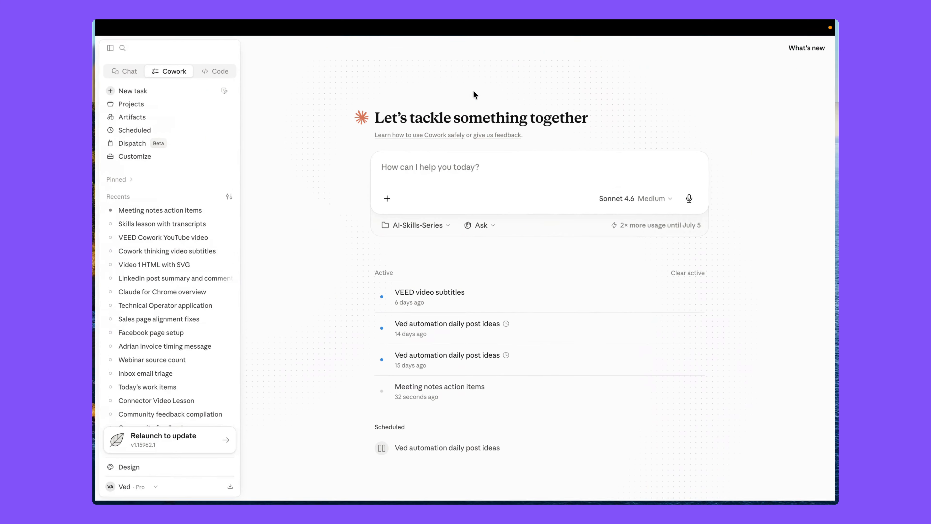
click(389, 200)
mouse_move(417, 237)
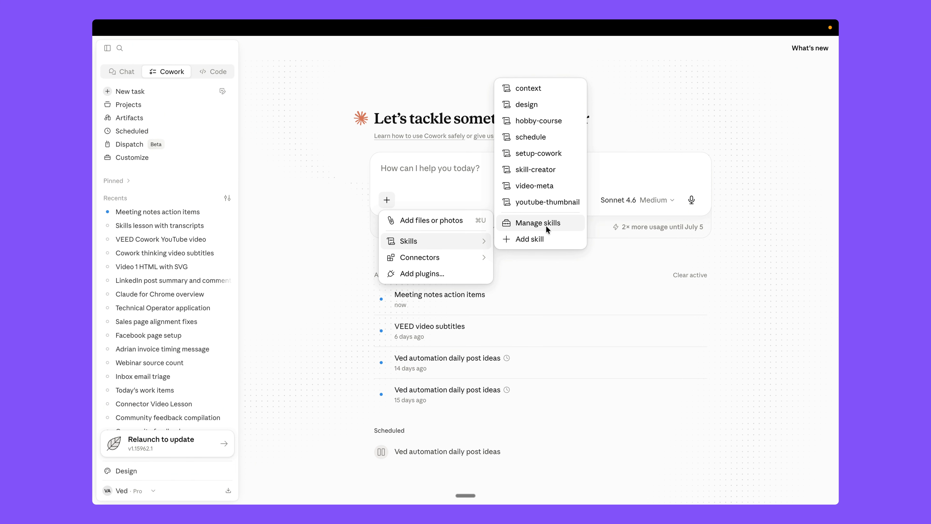
click(539, 238)
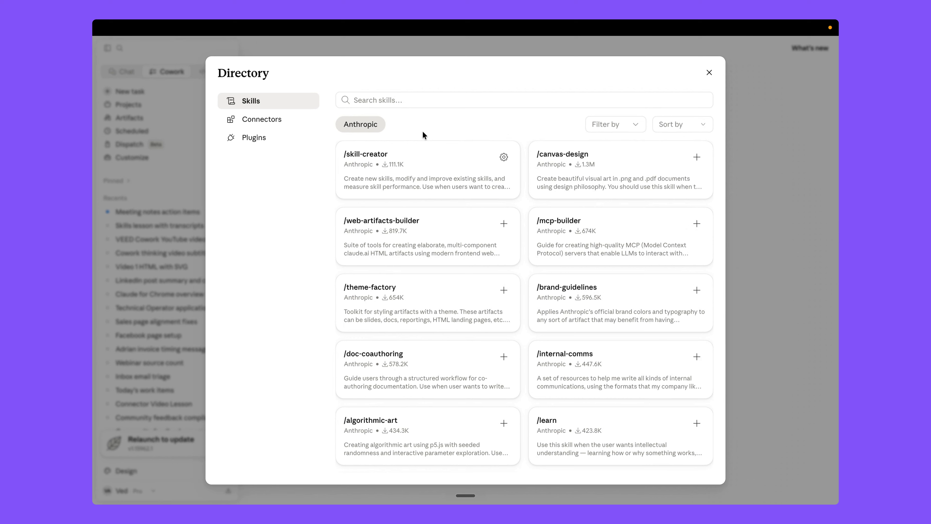
click(407, 101)
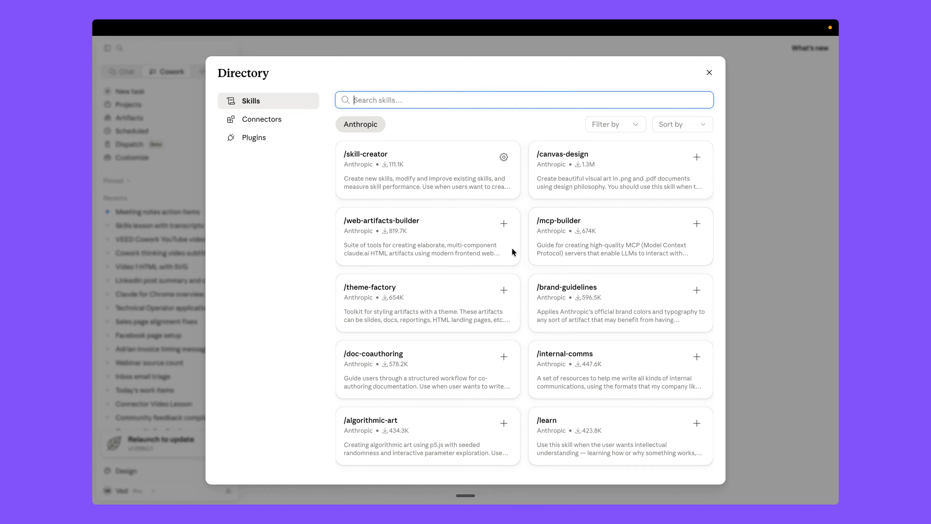
Step: Review the canvas-design skill's files, install the skill, and close the directory
click(578, 181)
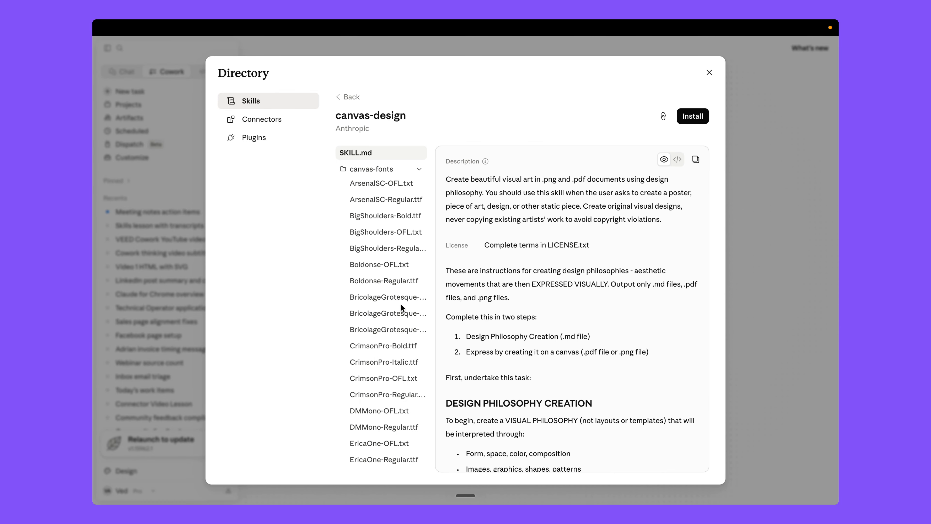
scroll(401, 304, down, 10)
scroll(400, 304, up, 8)
scroll(400, 303, up, 2)
click(688, 120)
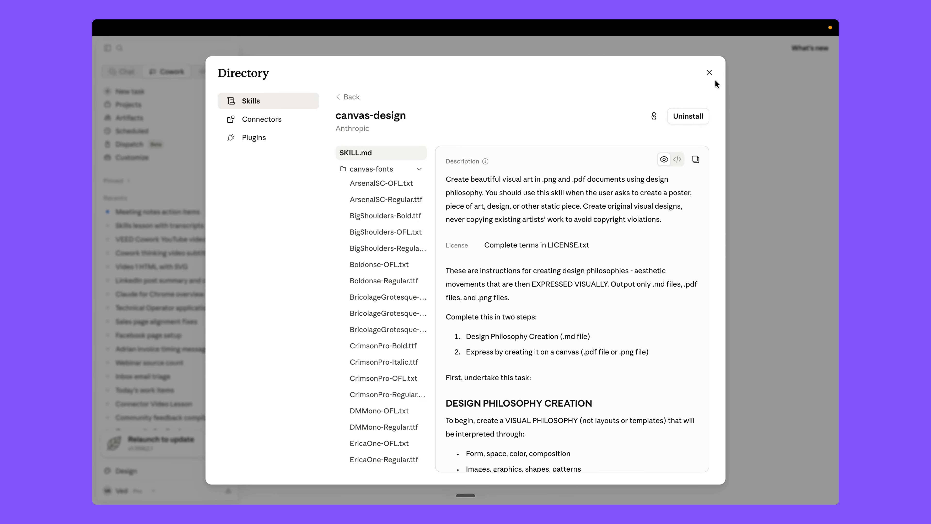
click(709, 72)
Step: Check the new task's list of available skills for canvas-design, leaving it without selecting one
click(387, 200)
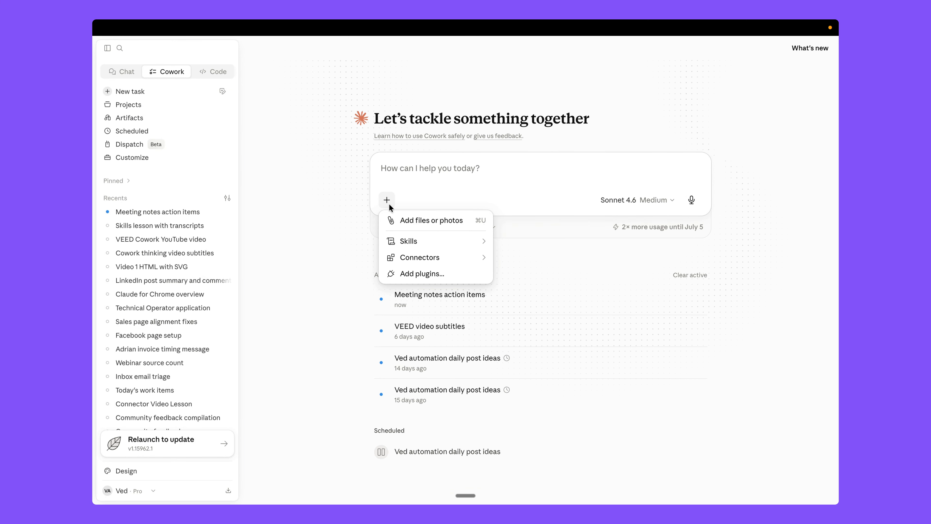
mouse_move(416, 241)
scroll(535, 163, down, 1)
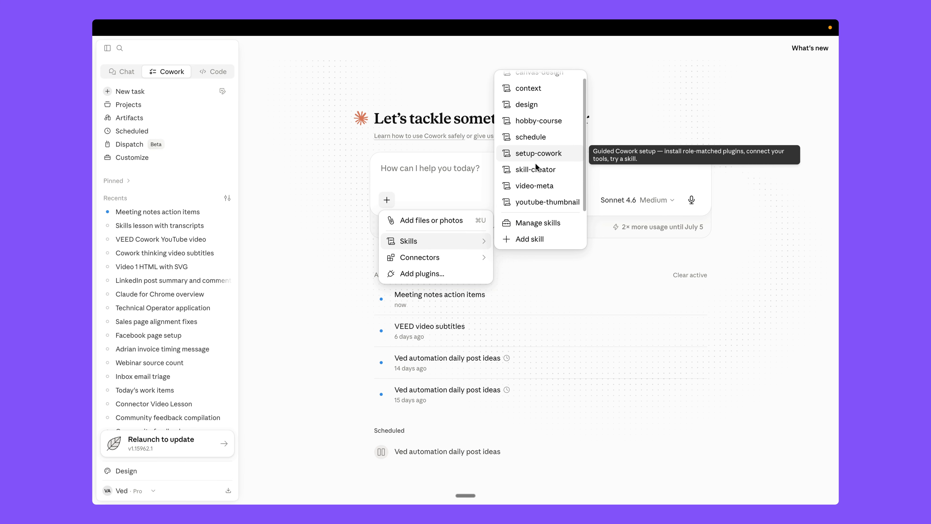
scroll(535, 163, up, 1)
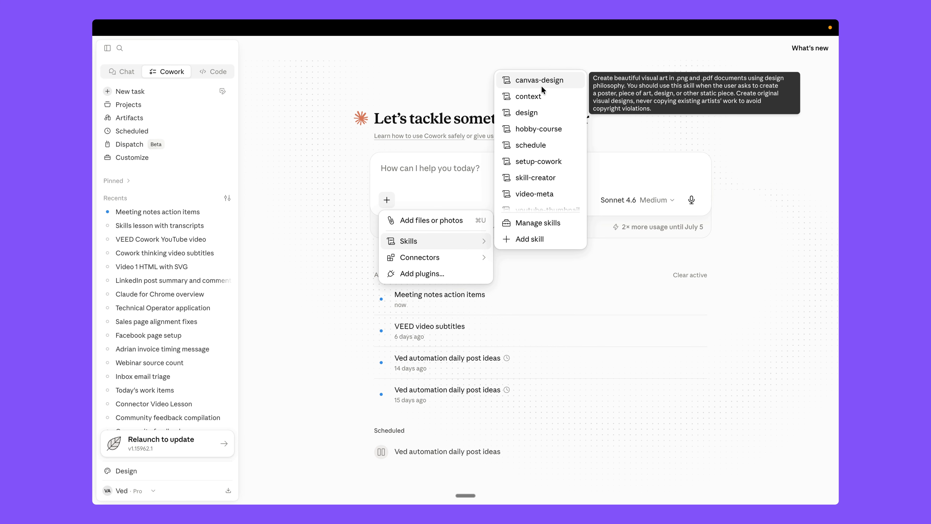
click(457, 158)
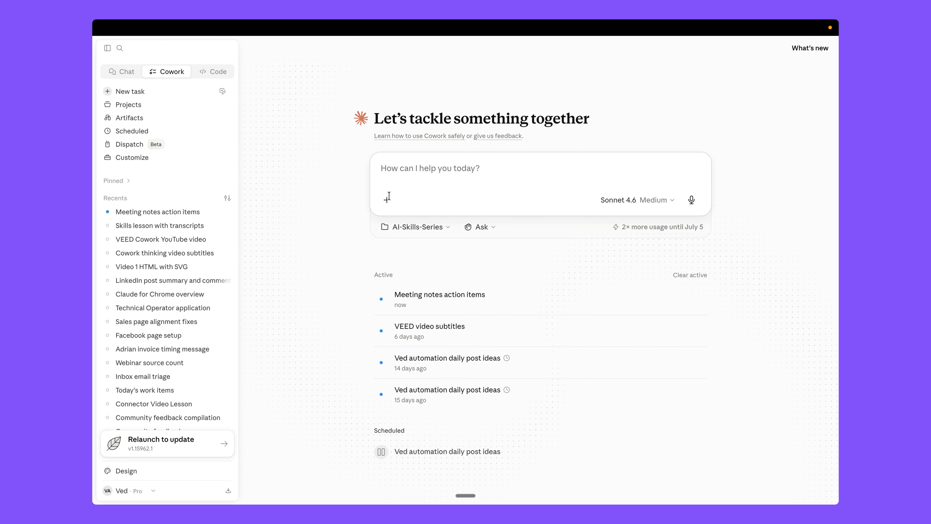
Step: Open the SKILL.md draft from the meeting notes task and read its description, output format and example
click(174, 213)
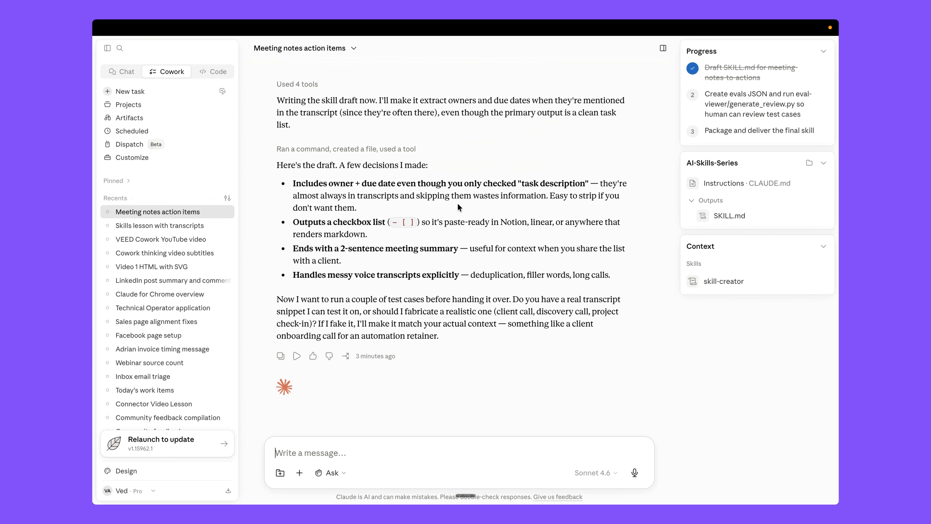
click(724, 218)
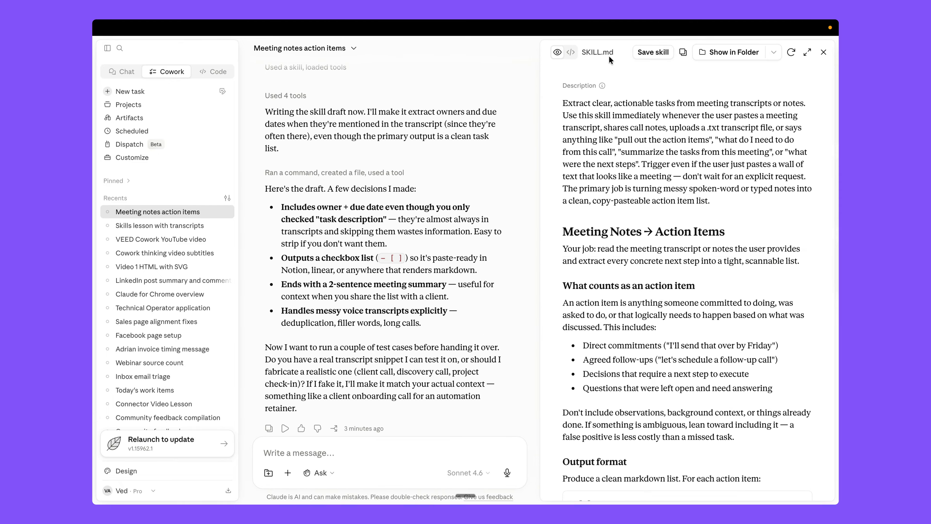
drag(566, 97, 650, 161)
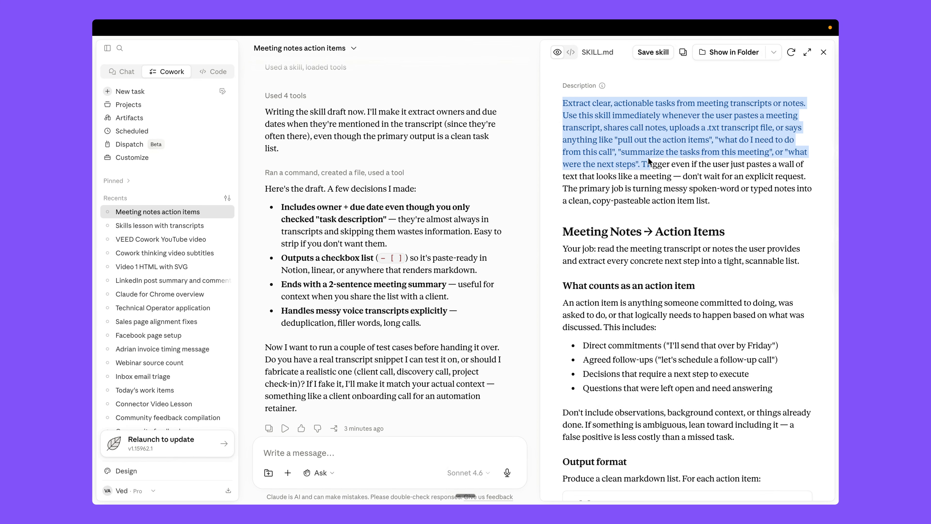
click(650, 163)
scroll(655, 272, down, 1)
scroll(655, 272, down, 15)
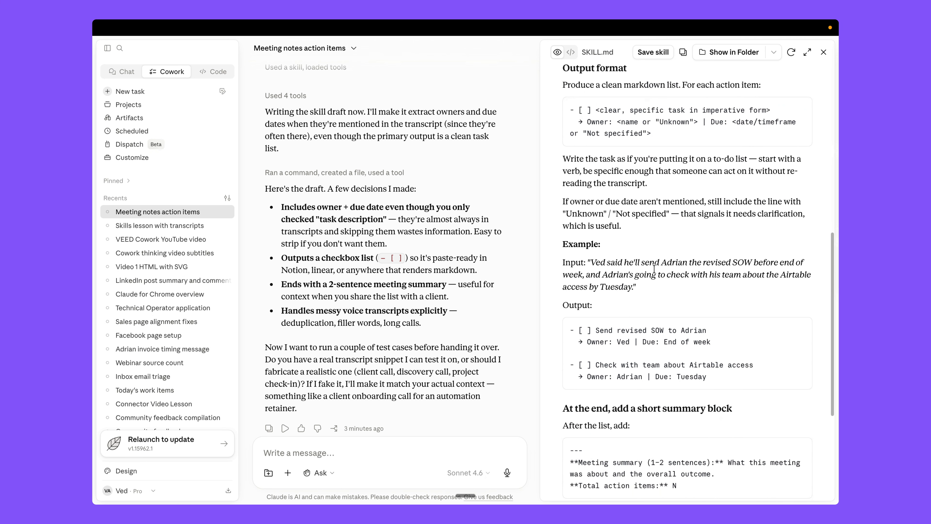
Step: Return to the beginning of the SKILL.md draft and close its preview
scroll(653, 268, up, 15)
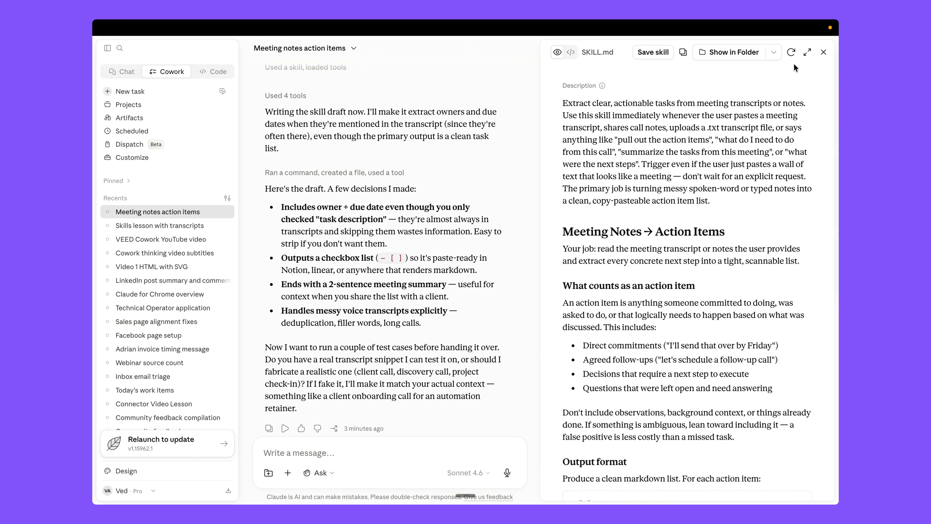
click(823, 51)
Step: Browse the available skills from the reply field, insert the video-meta skill command, and clear it again
click(374, 459)
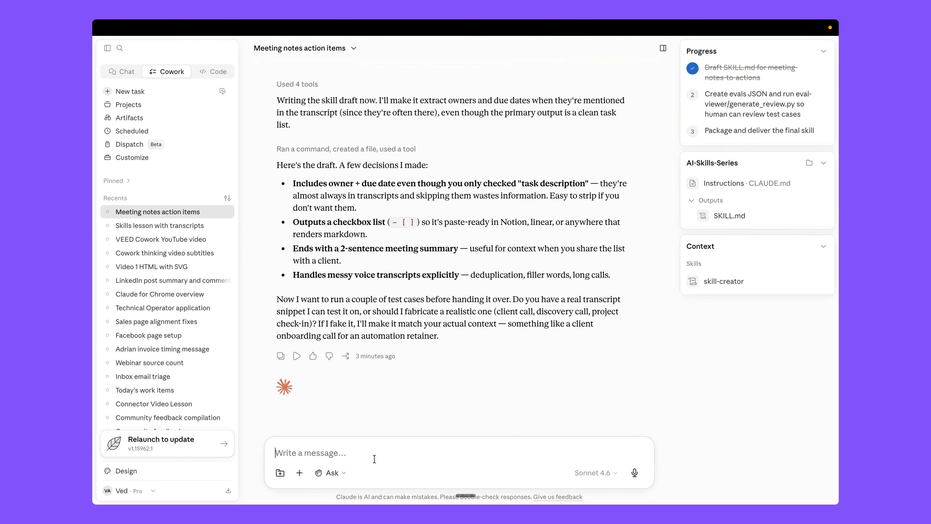
text(/)
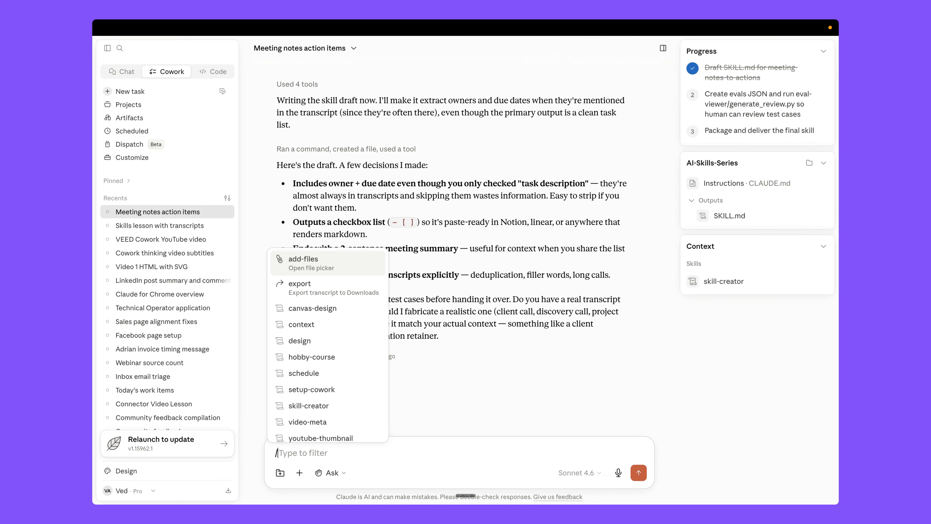
scroll(341, 401, down, 1)
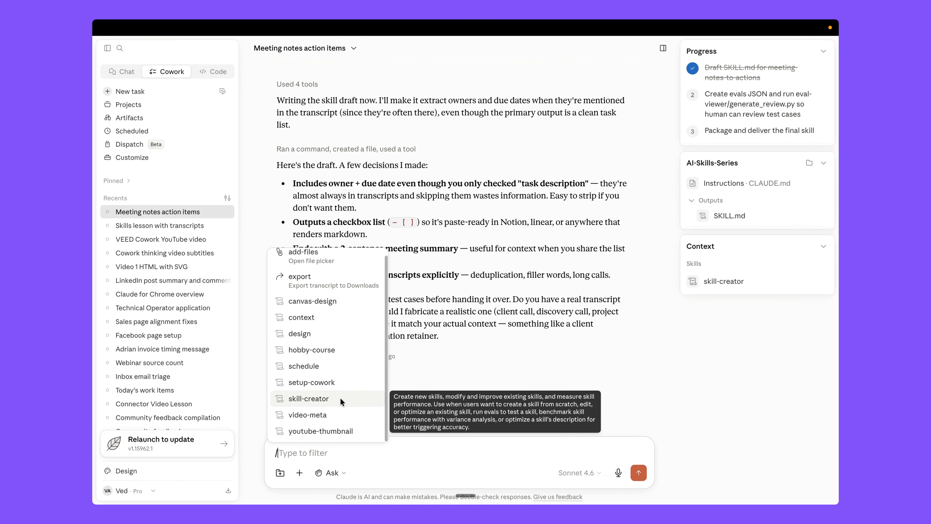
click(326, 414)
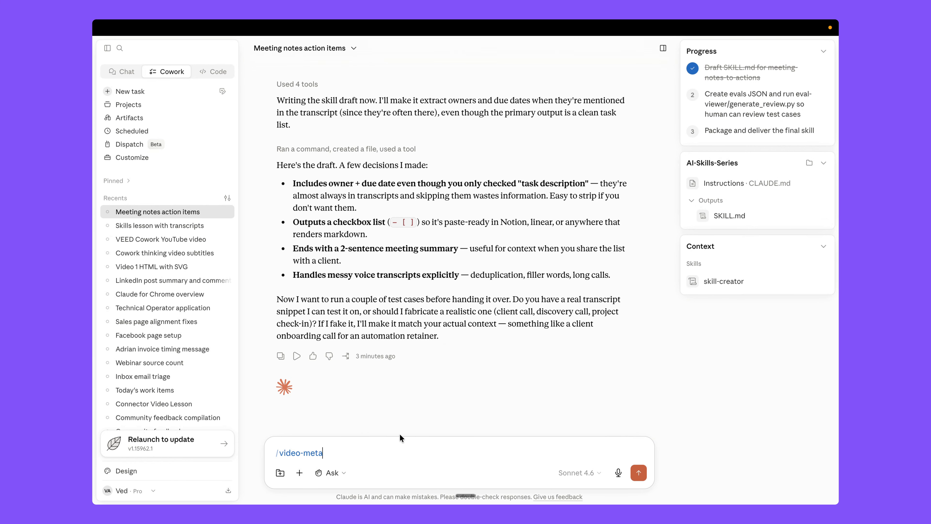
key(ctrl+a)
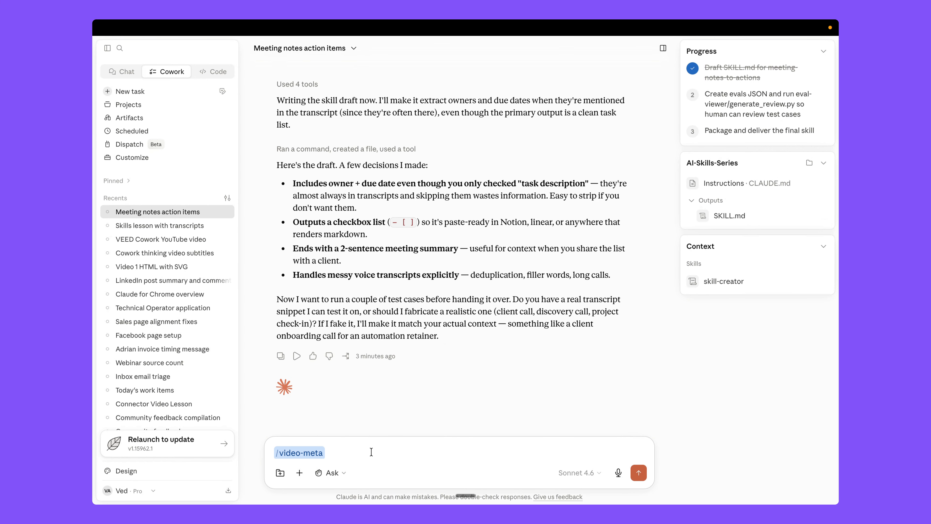
key(BackSpace)
Step: Switch to Google Chrome and review the Do Then Save method among the three ways to build a skill
key(ctrl+Up)
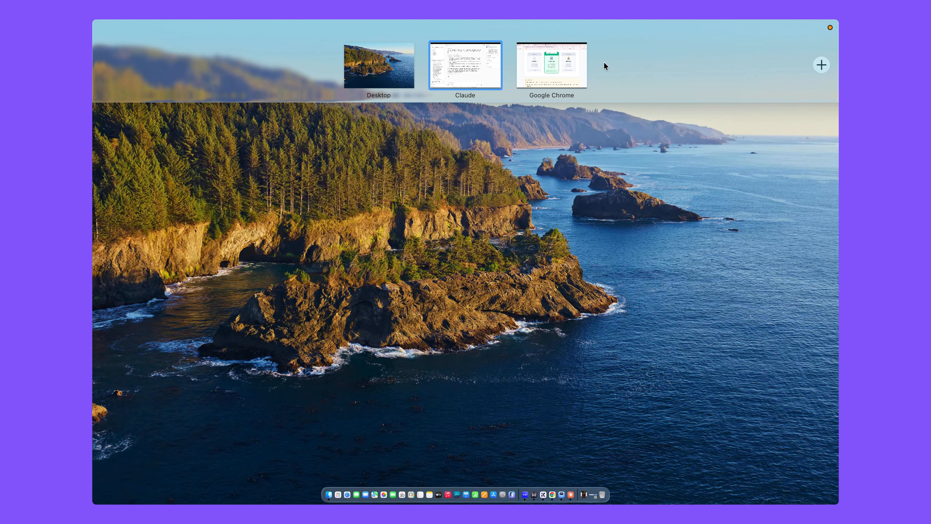
click(574, 70)
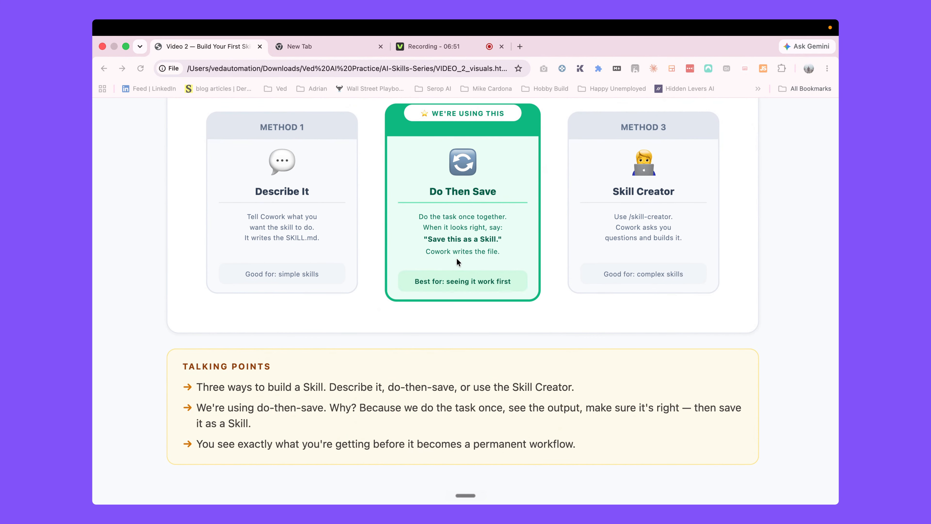
scroll(459, 257, up, 1)
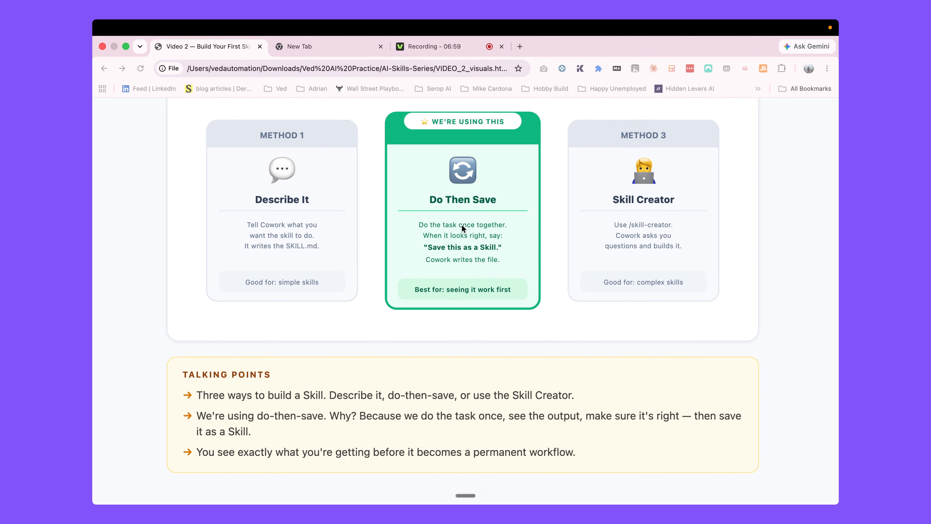
Step: Switch back to Claude and start a new Cowork task
key(ctrl+Up)
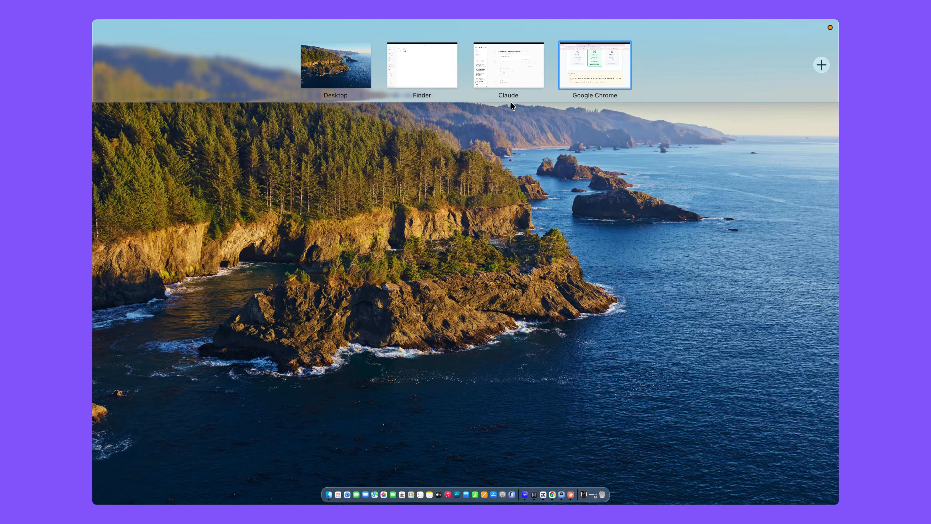
click(495, 76)
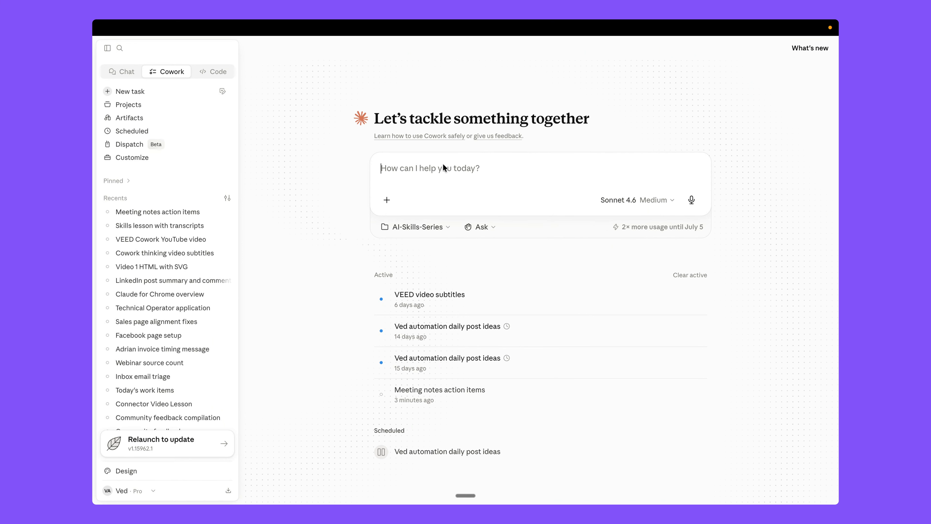
click(157, 101)
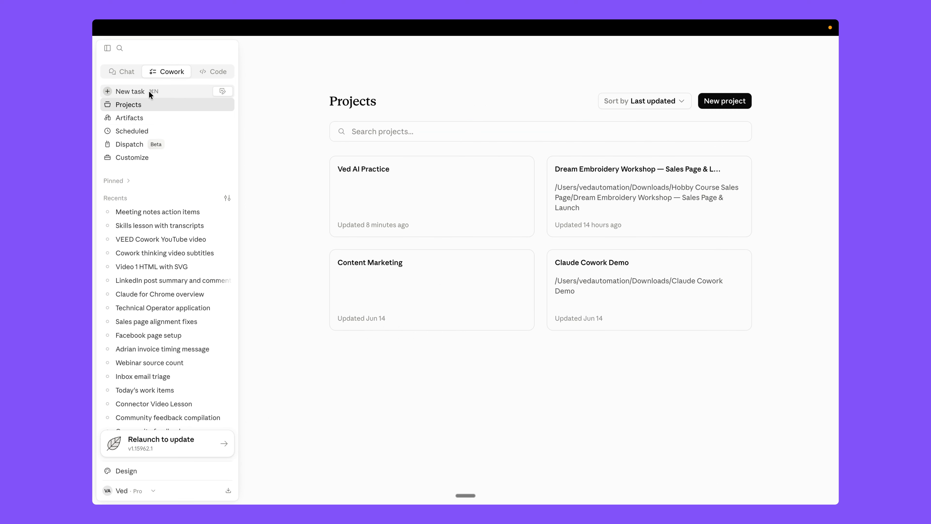
click(149, 92)
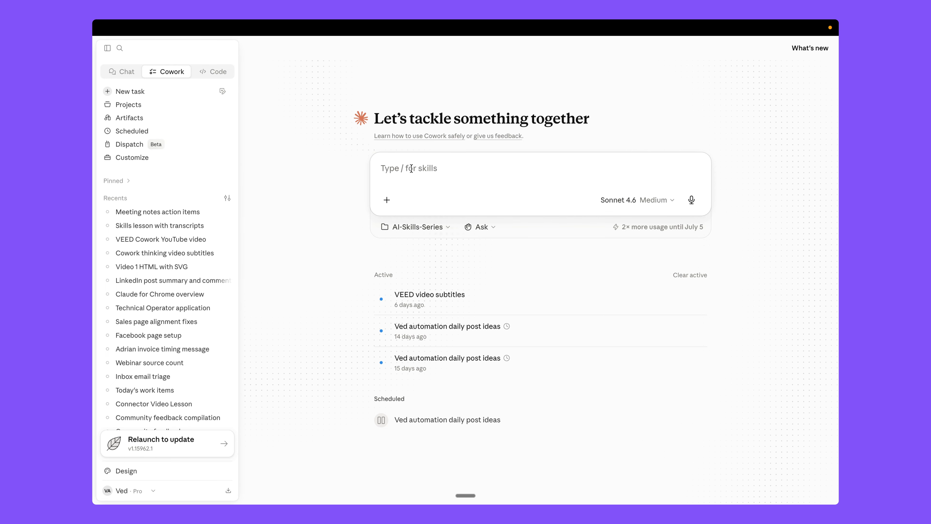
Step: Switch to Finder and open DEMO_call_notes.txt from the demo folder inside AI-Skills-Series to read the notes
key(ctrl+Up)
click(450, 66)
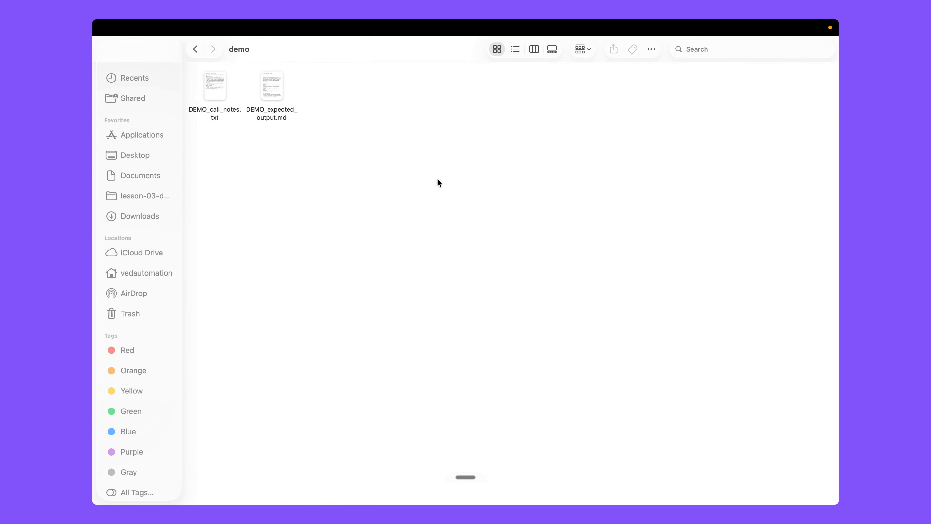
click(195, 50)
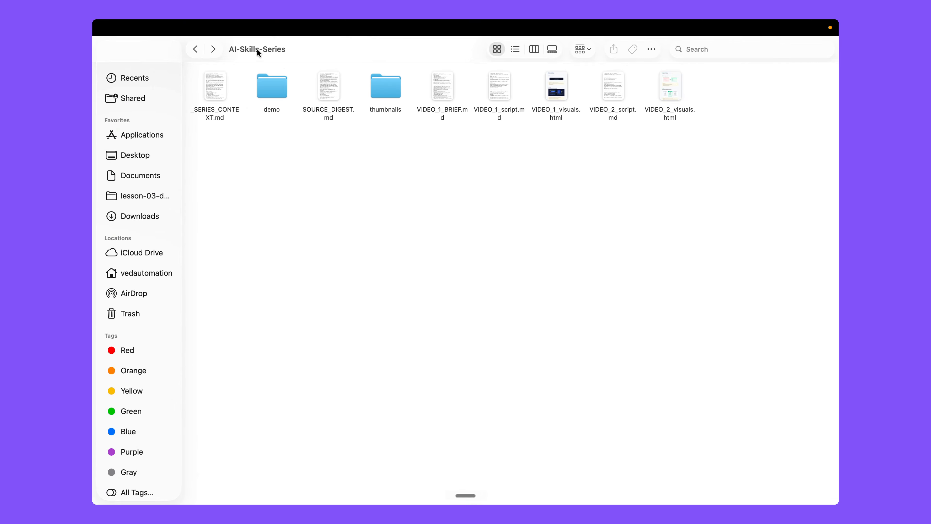
double_click(273, 88)
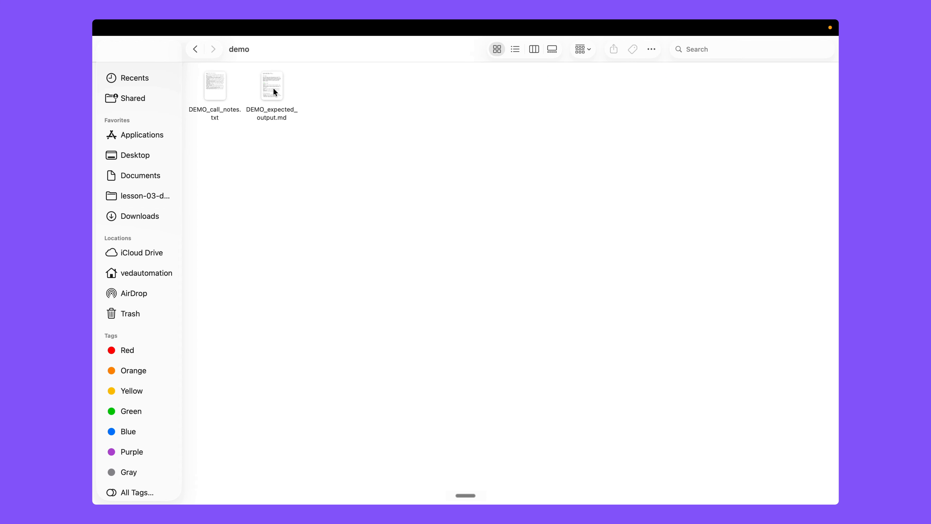
click(217, 83)
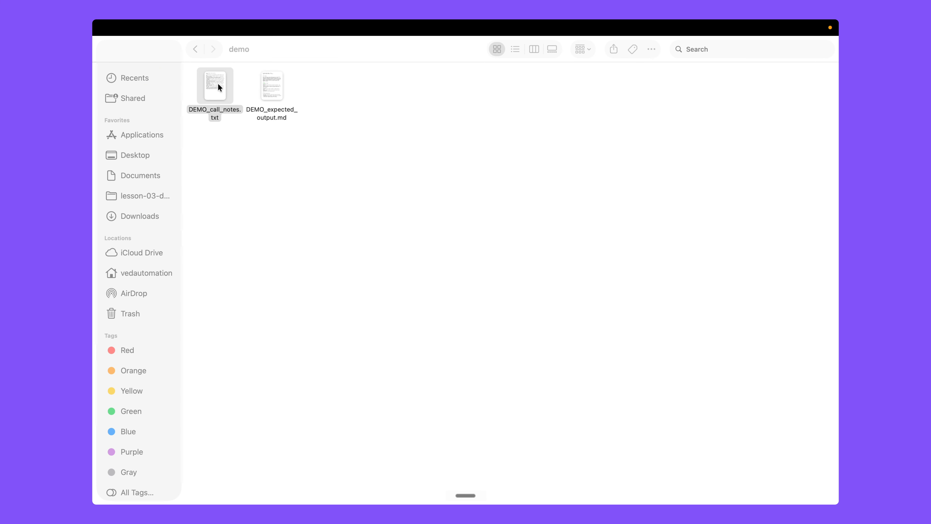
double_click(218, 82)
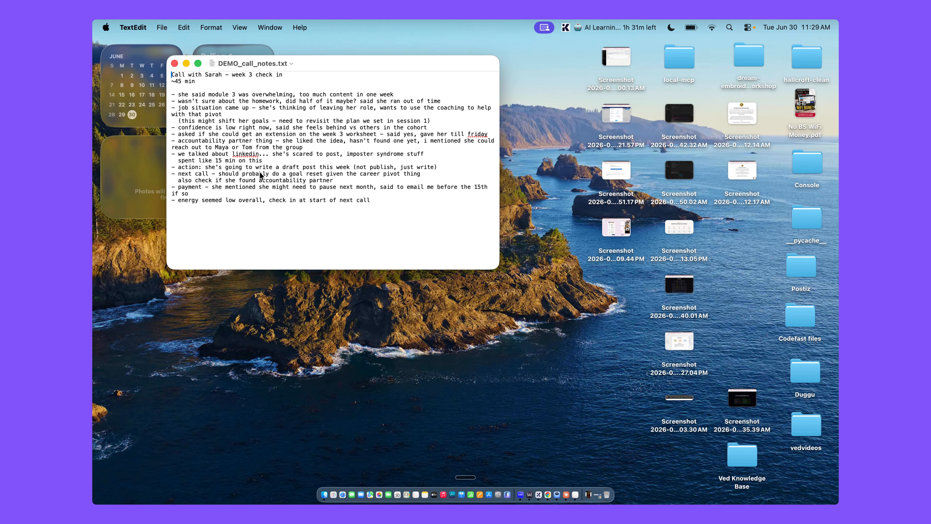
Step: Open DEMO_expected_output.md from the demo folder, read its three sections, and close both demo files
key(ctrl+Up)
click(479, 56)
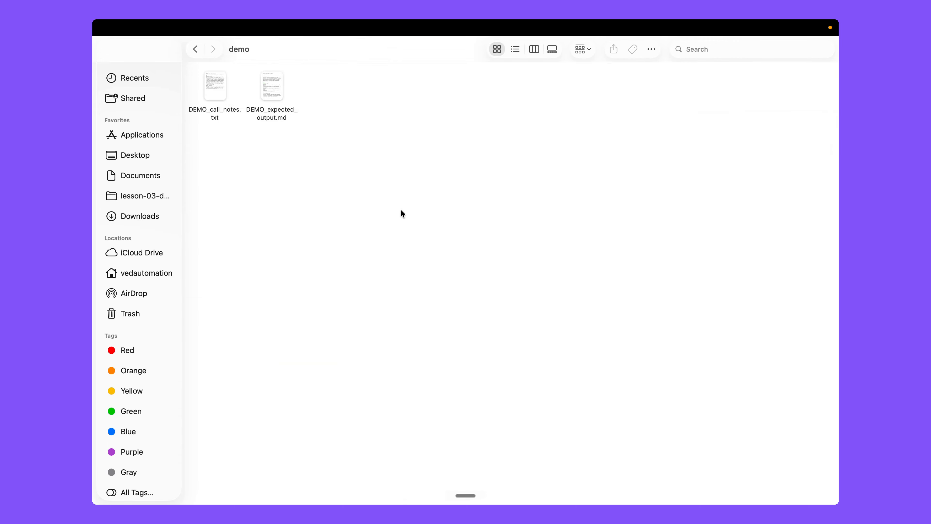
click(269, 91)
key(ctrl+Left)
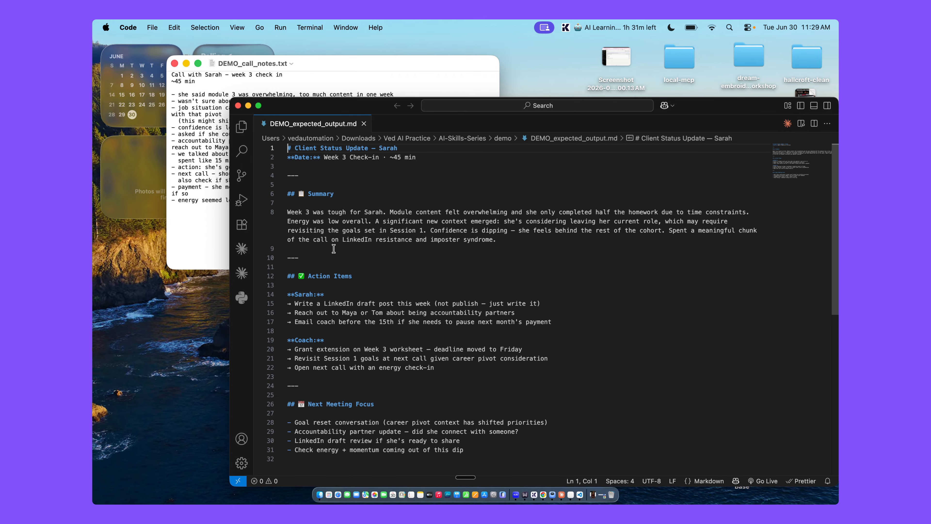
scroll(333, 249, down, 3)
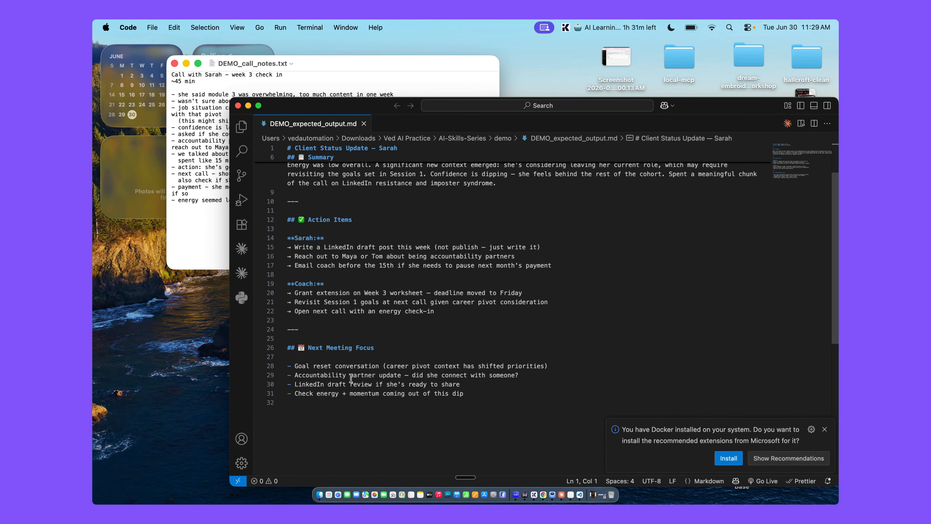
click(238, 106)
click(175, 64)
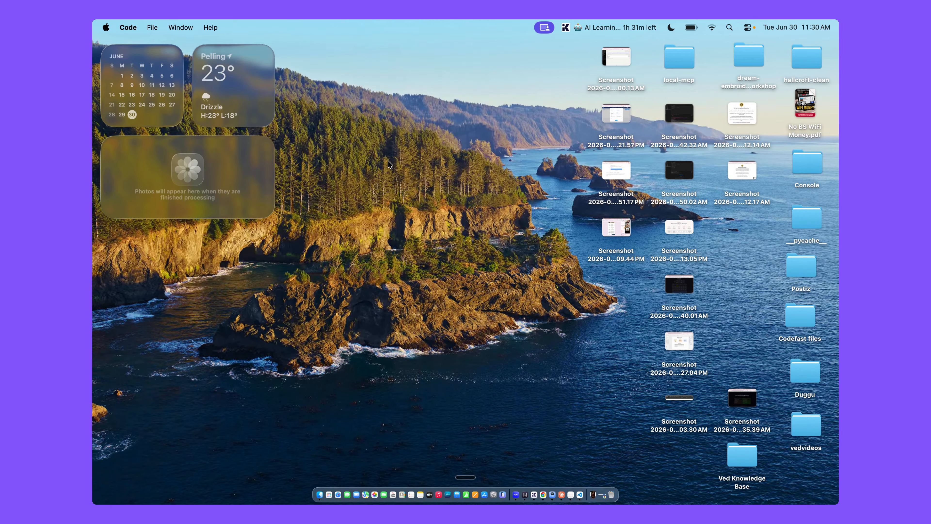
Step: Switch back to Claude and open the chooser for adding a different folder to the new task
key(ctrl+Up)
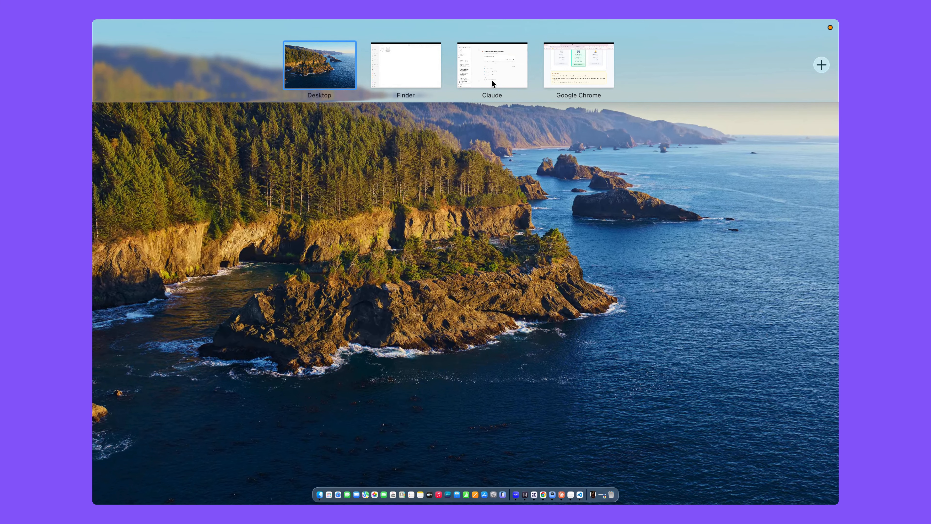
click(492, 80)
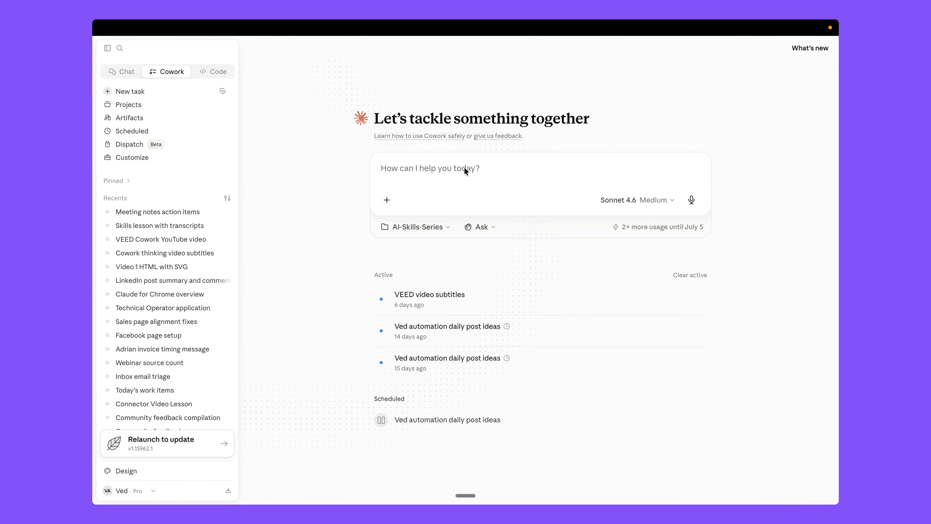
click(414, 229)
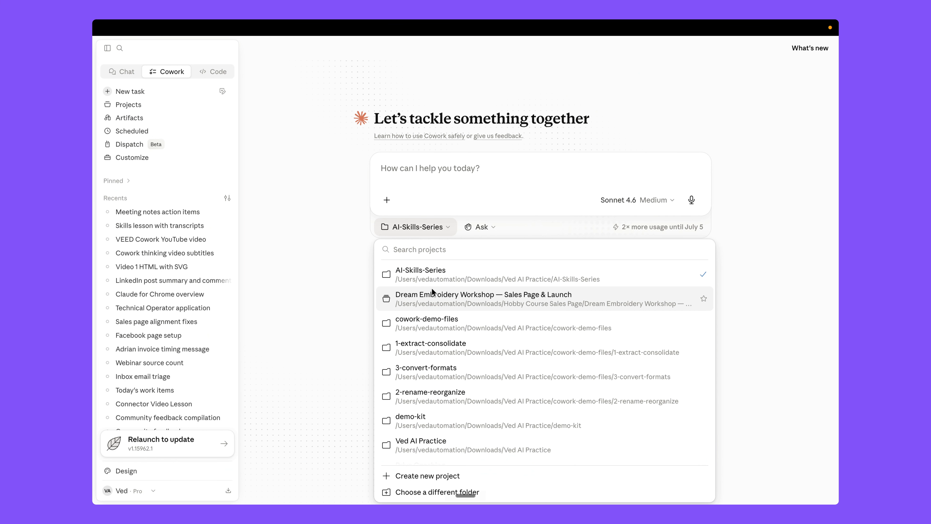
click(417, 495)
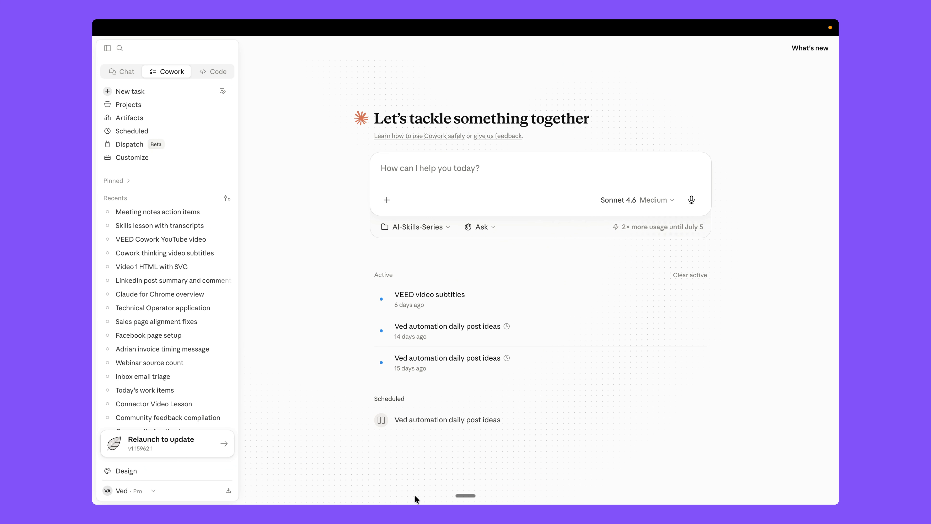
Step: Search for "ai skills", add the demo folder inside AI-Skills-Series to the task, and allow Claude to change its files
scroll(379, 297, down, 3)
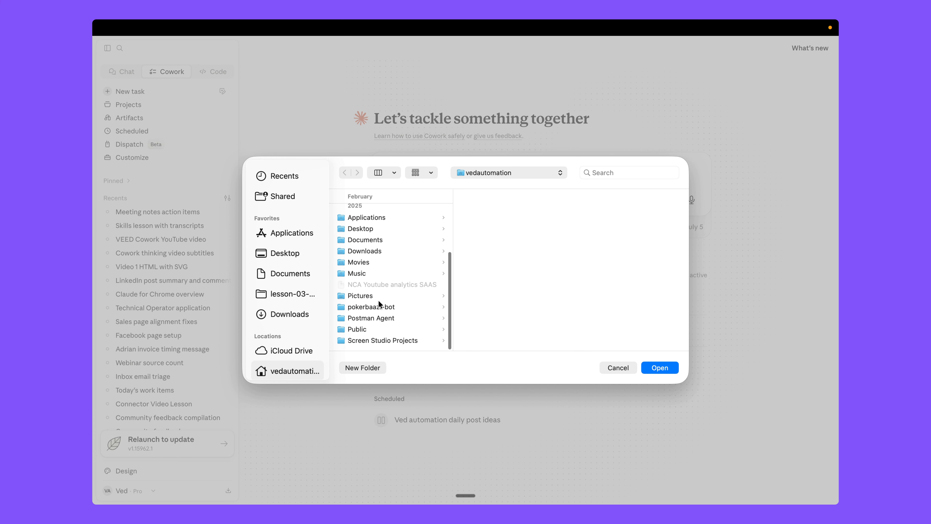
click(279, 314)
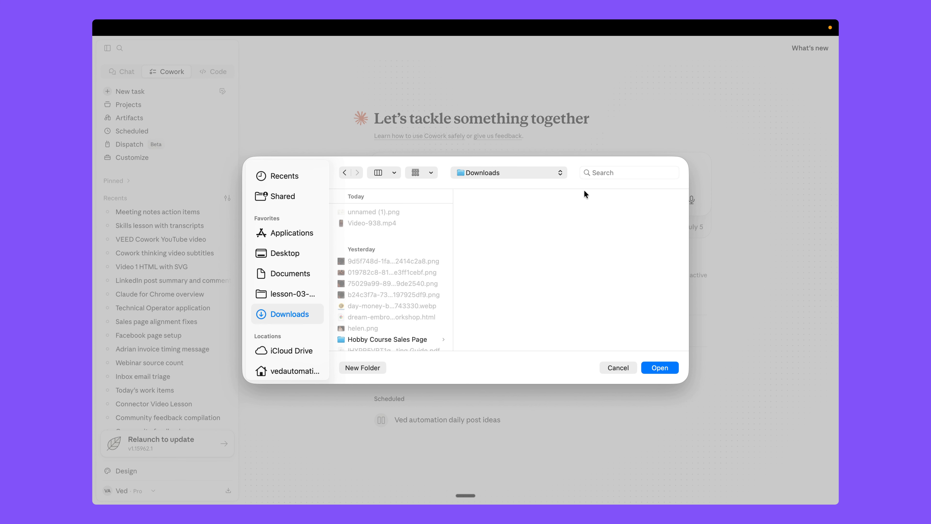
click(621, 173)
text(ai skills)
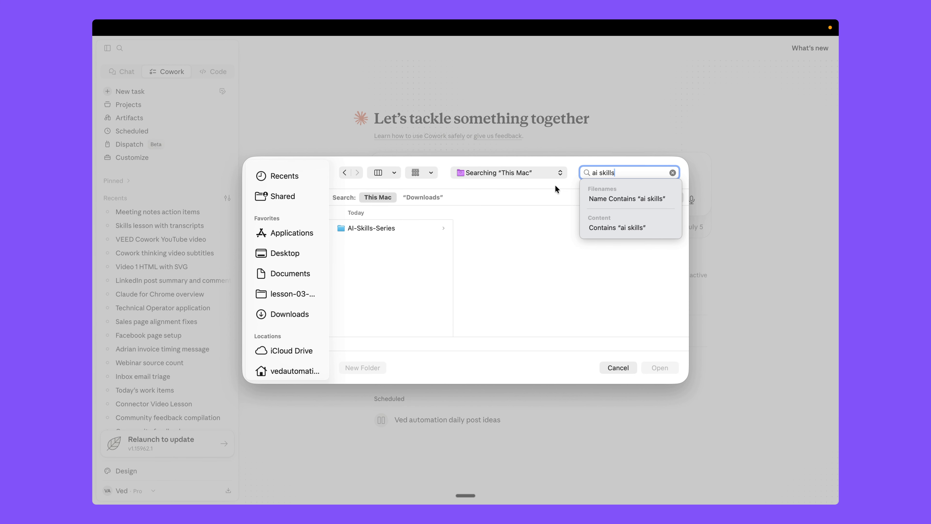
click(377, 231)
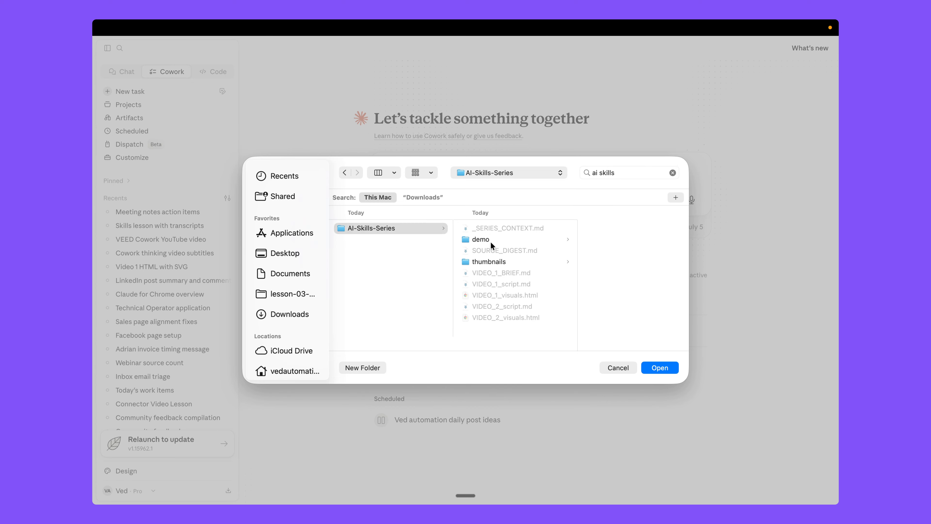
click(490, 241)
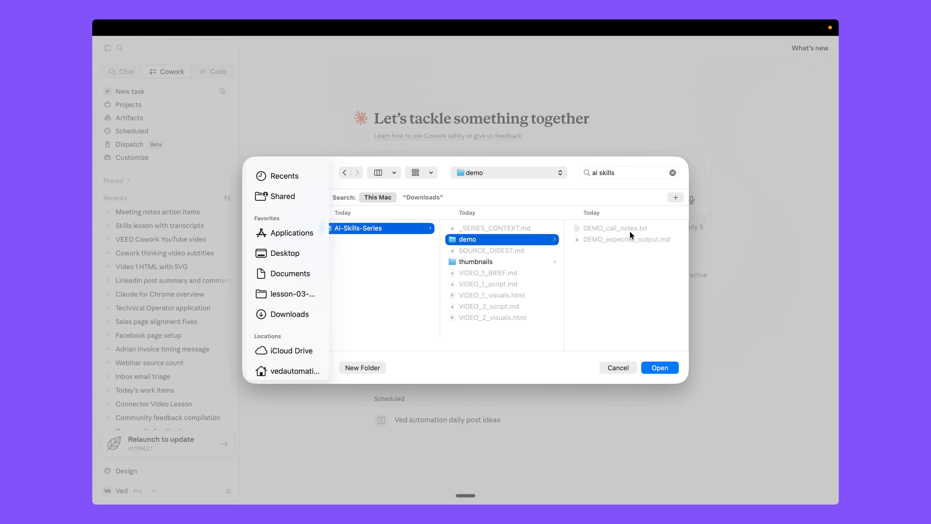
click(659, 368)
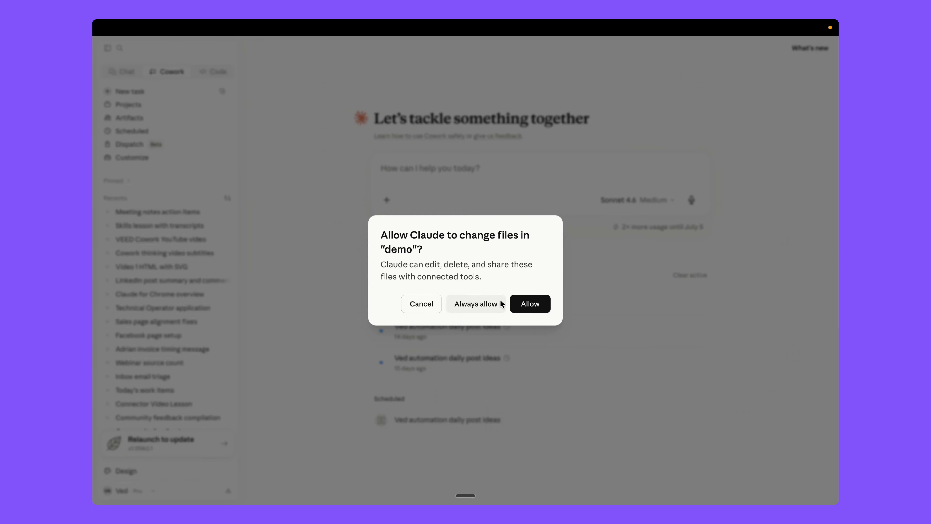
click(525, 308)
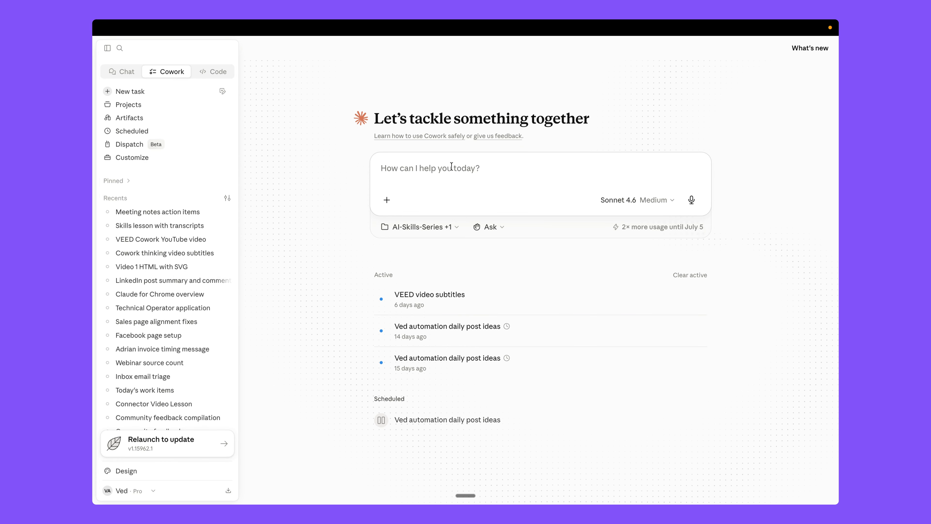
Step: Dictate a prompt to turn these notes into a concise client status update in three sections: Summary, Action items, Next meeting focus
click(448, 177)
key(fn)
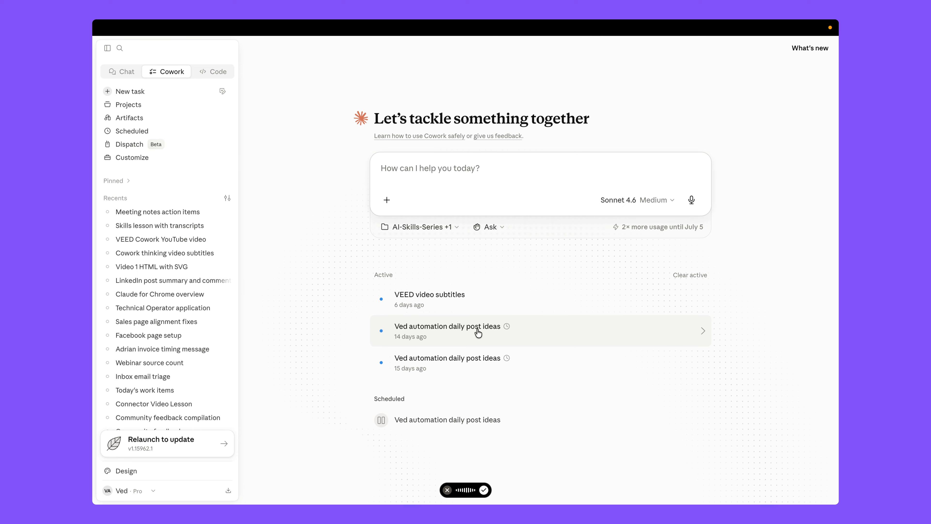
click(484, 489)
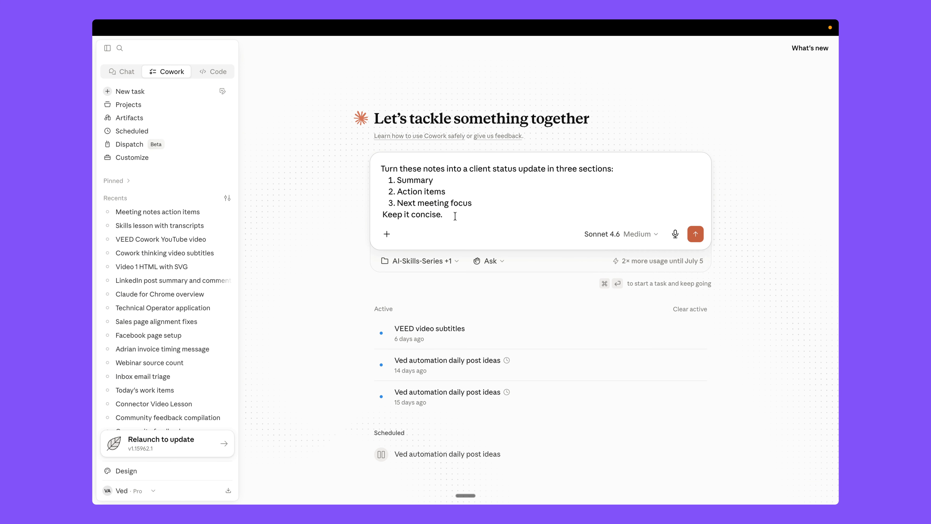
Step: Switch to Finder and move DEMO_expected_output.md from the demo folder to the Trash
key(ctrl+Up)
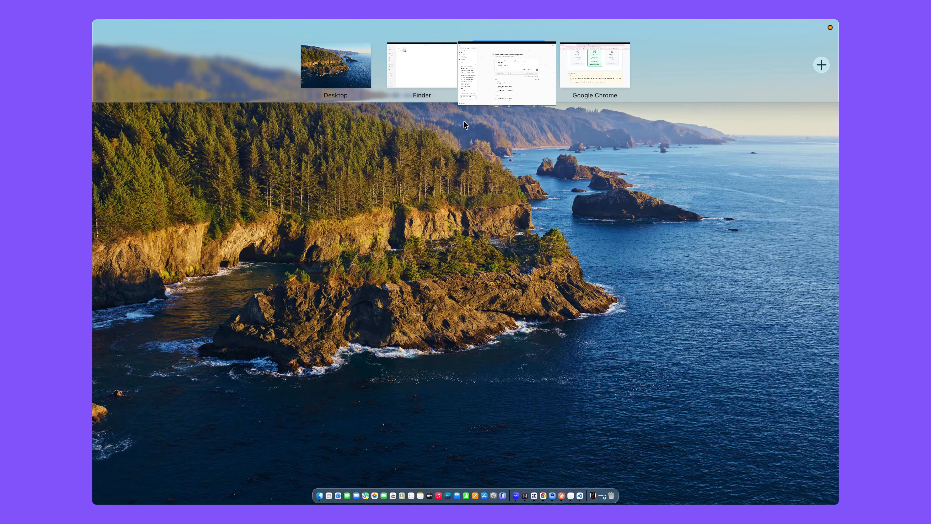
click(445, 77)
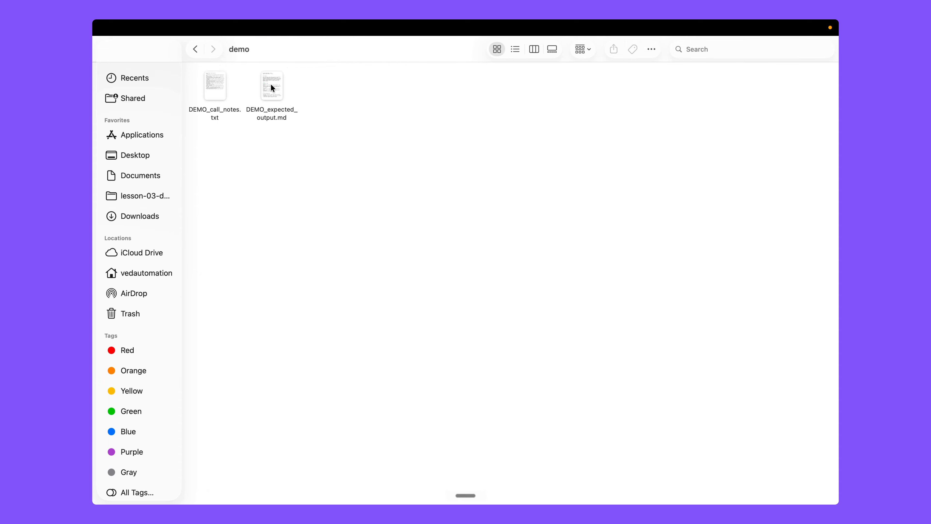
right_click(271, 88)
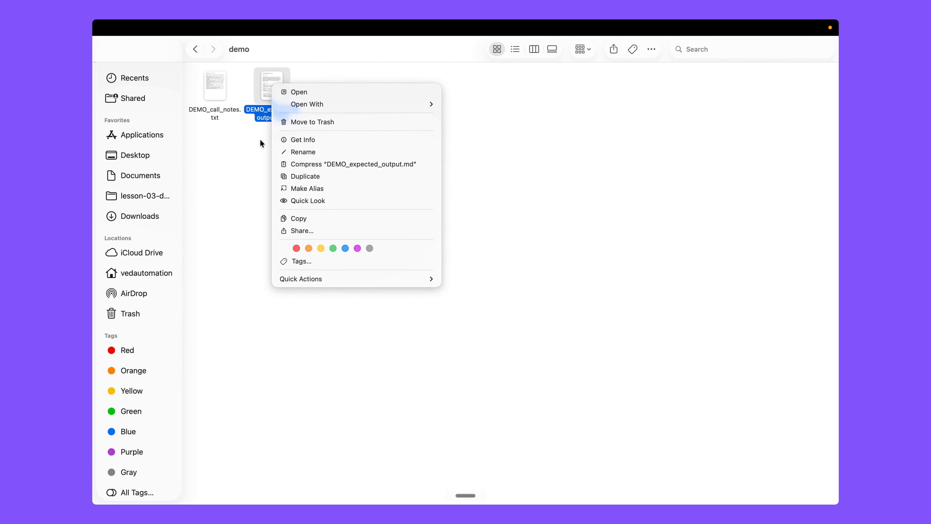
click(305, 122)
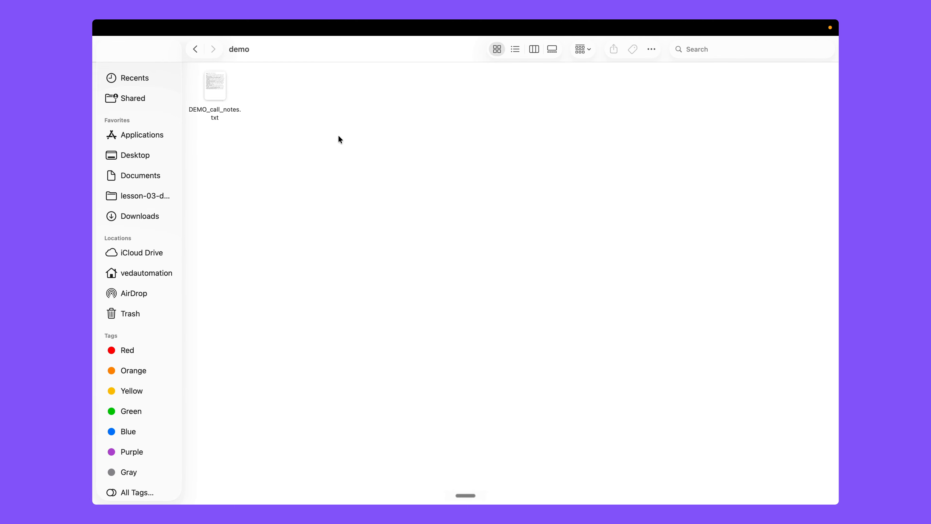
Step: Switch back to Claude, send the client status update prompt, and reply that it should read the notes file inside the demo folder
key(ctrl+Up)
click(509, 62)
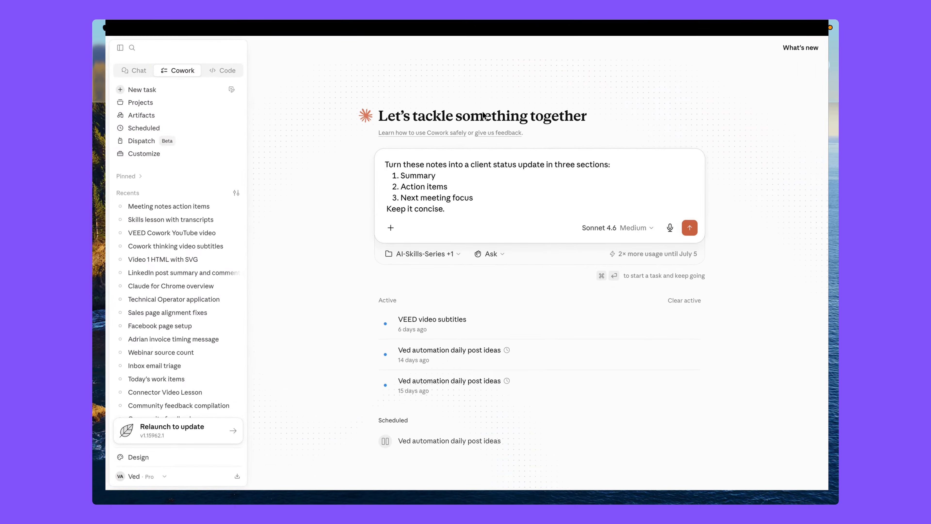
click(465, 215)
key(Return)
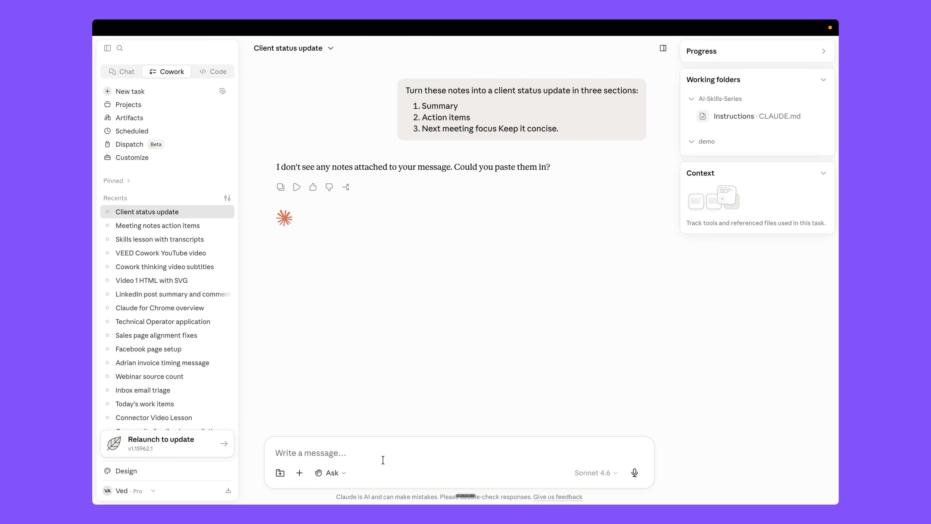
click(466, 491)
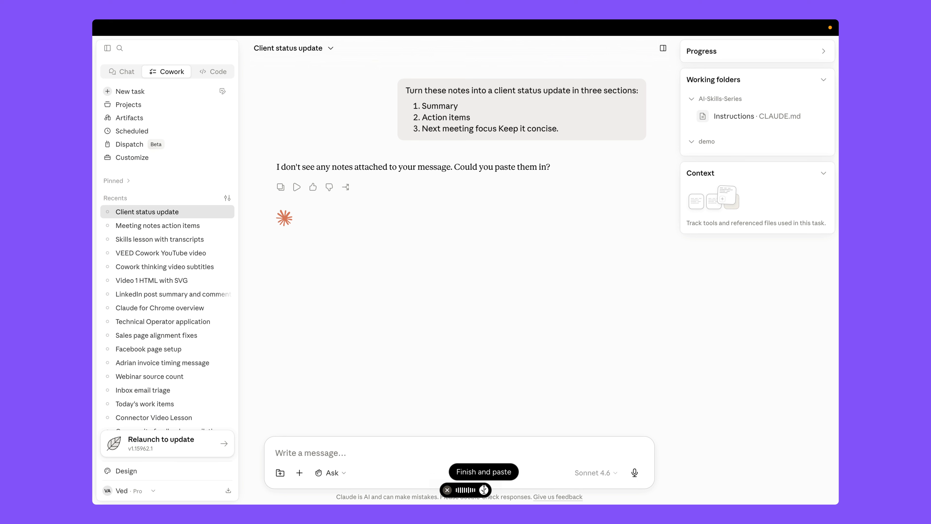
click(483, 490)
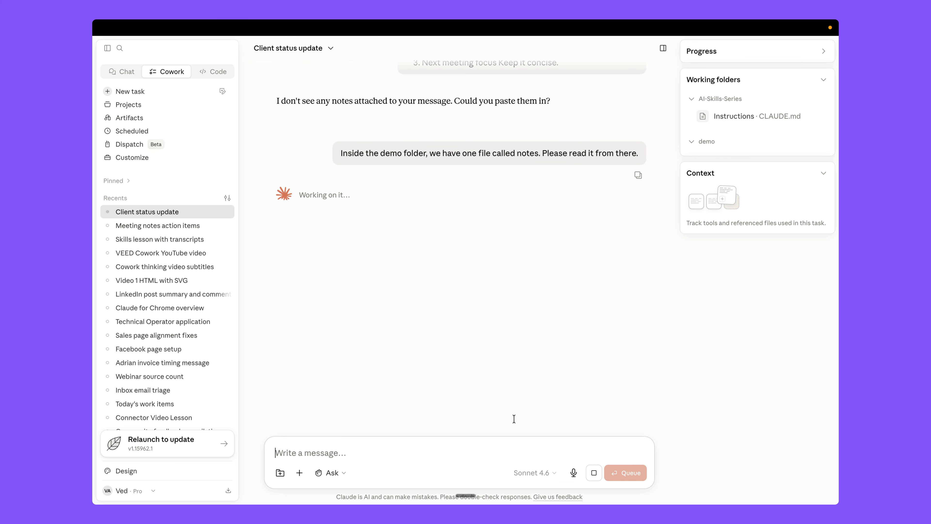
Step: Check the demo folder's contents in Finder, and return to Claude to read the generated client status update
key(ctrl+Up)
click(436, 80)
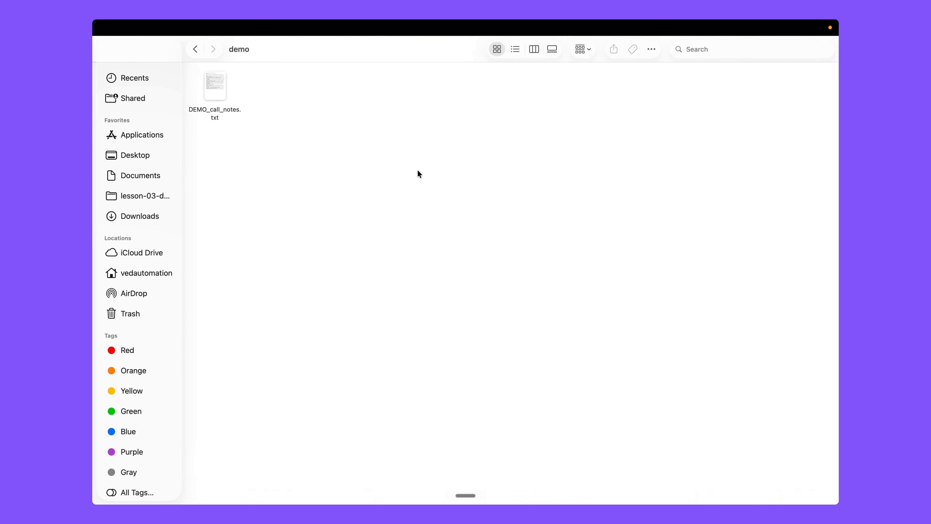
key(ctrl+Up)
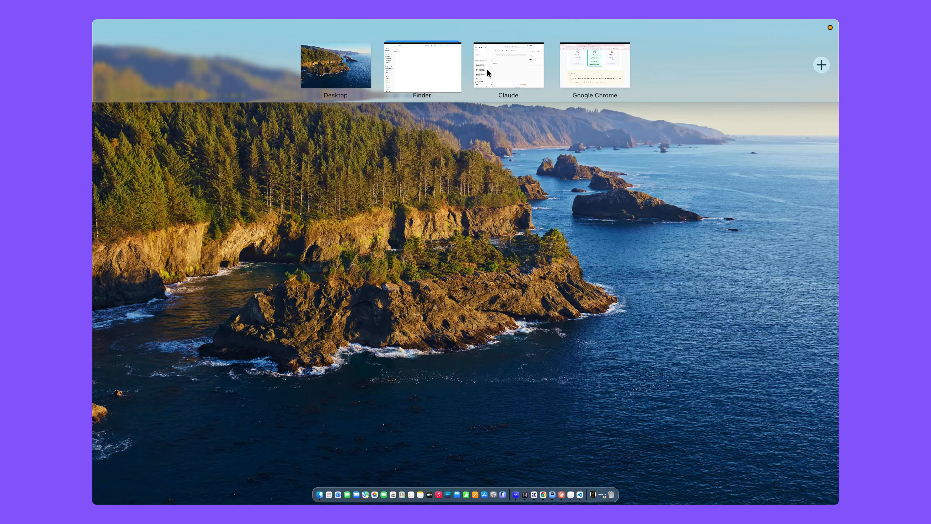
click(486, 69)
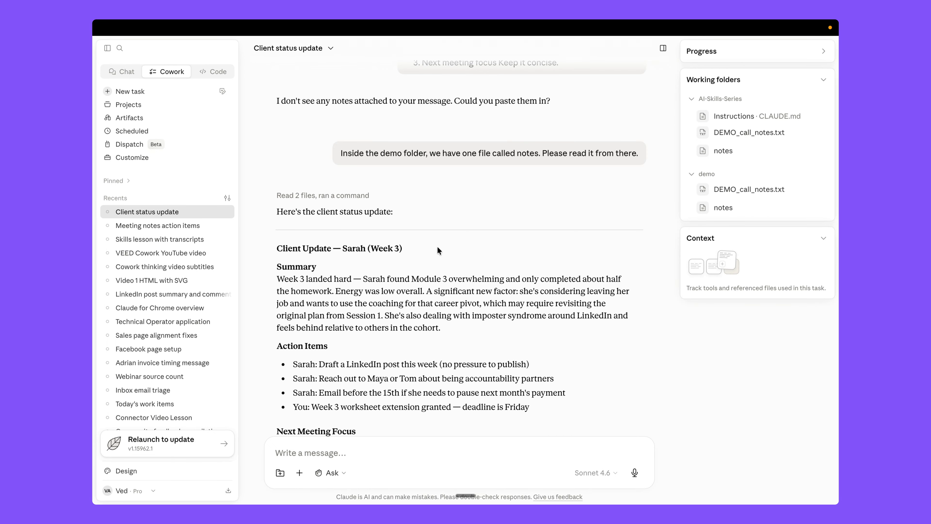
scroll(297, 221, down, 2)
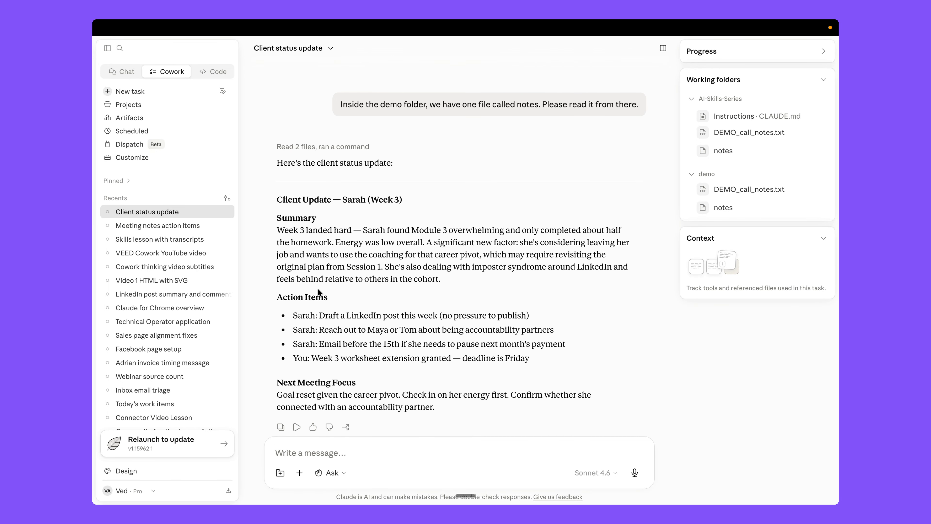
scroll(318, 294, down, 2)
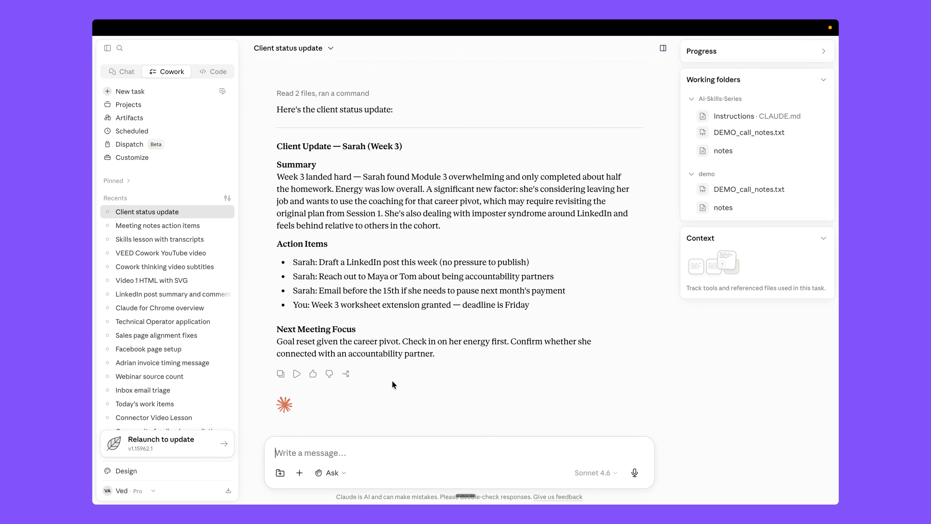
Step: Dictate and send a request for the update as a doc file plus an HTML file with an SVG diagram, and look back over the conversation
click(466, 496)
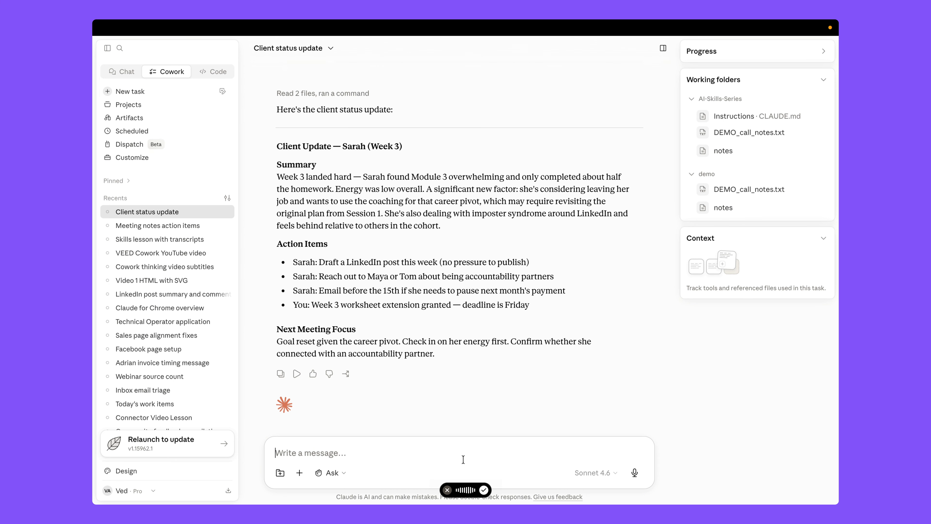
click(484, 490)
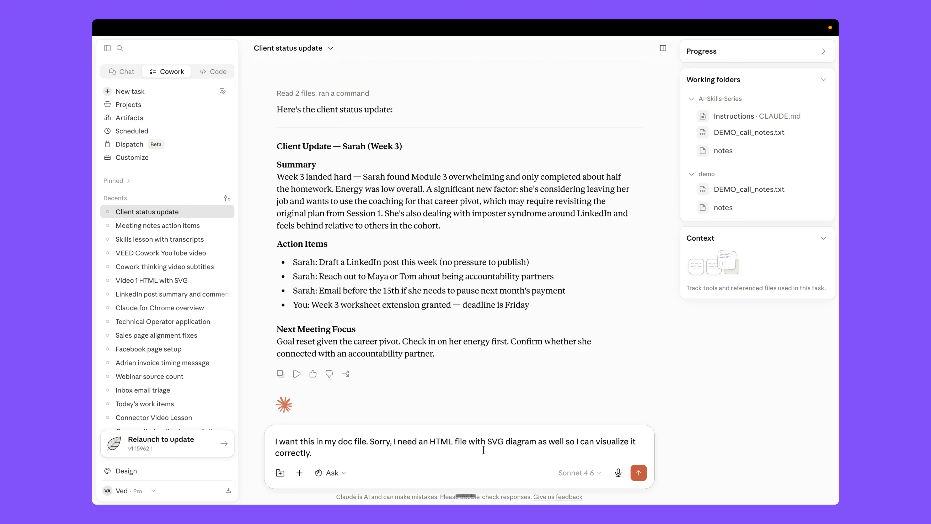
key(Return)
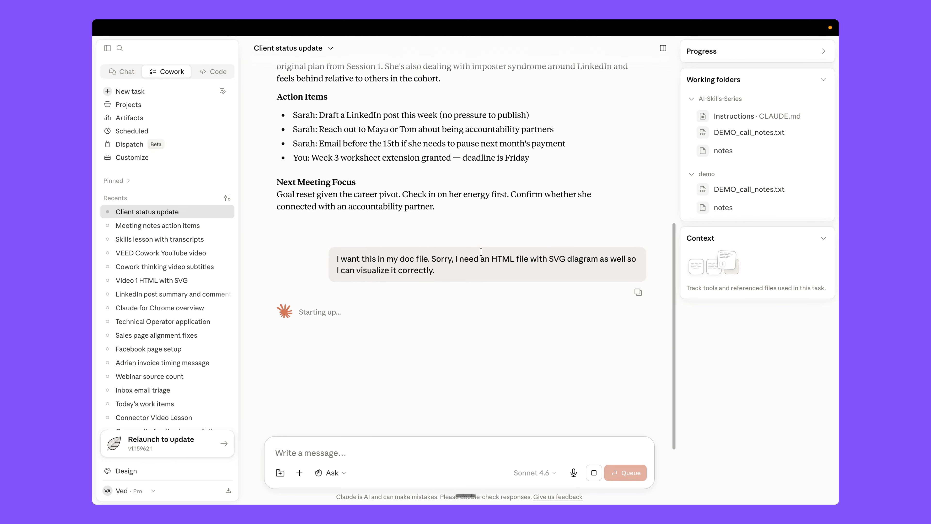
scroll(322, 136, up, 3)
scroll(400, 146, down, 4)
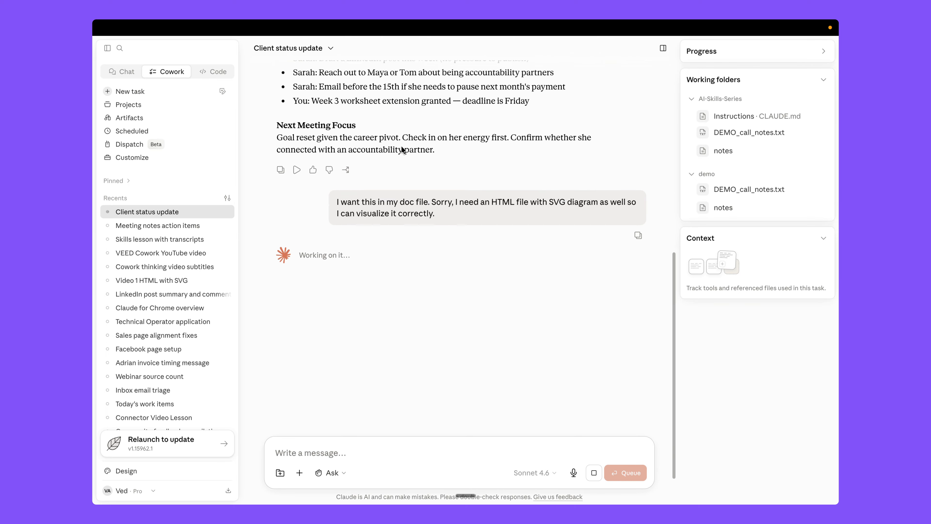
scroll(400, 145, down, 2)
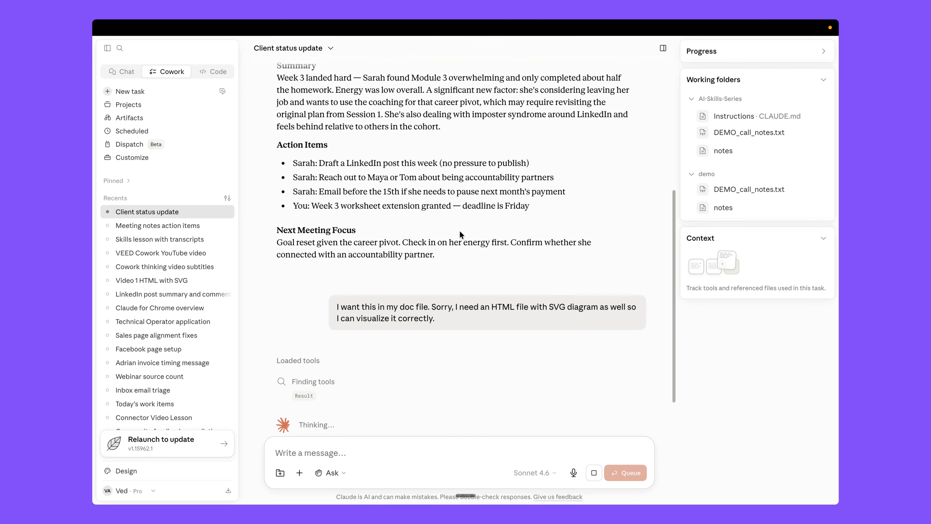
scroll(460, 231, up, 8)
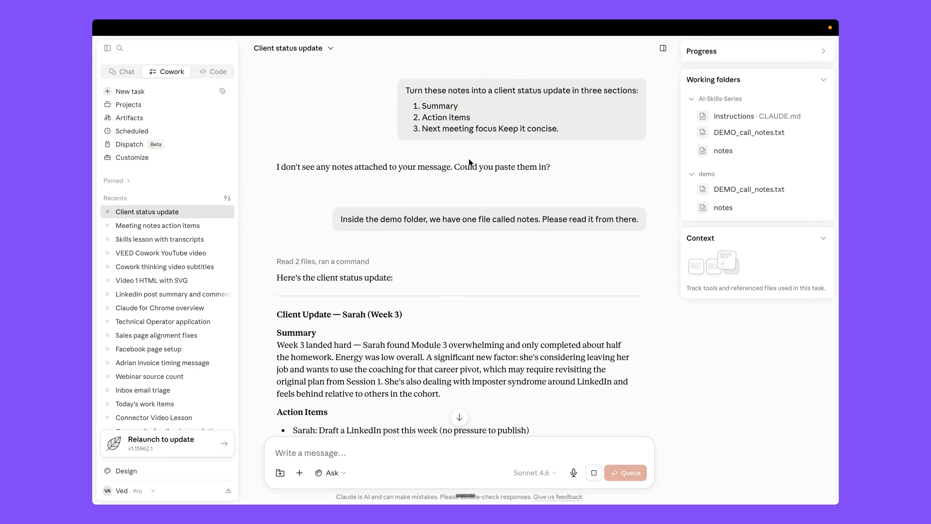
Step: Try attaching DEMO_call_notes.txt from the demo folder to a new task, and remove the attachment
click(127, 92)
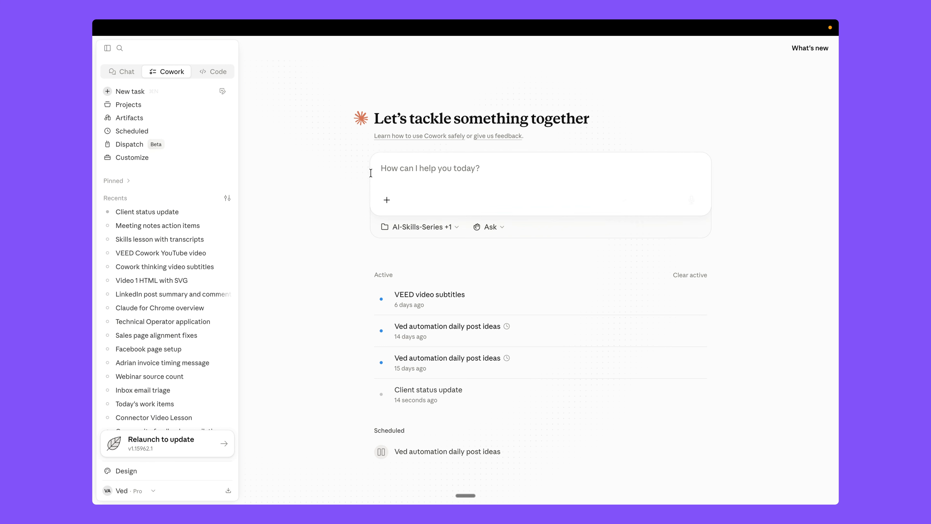
click(386, 200)
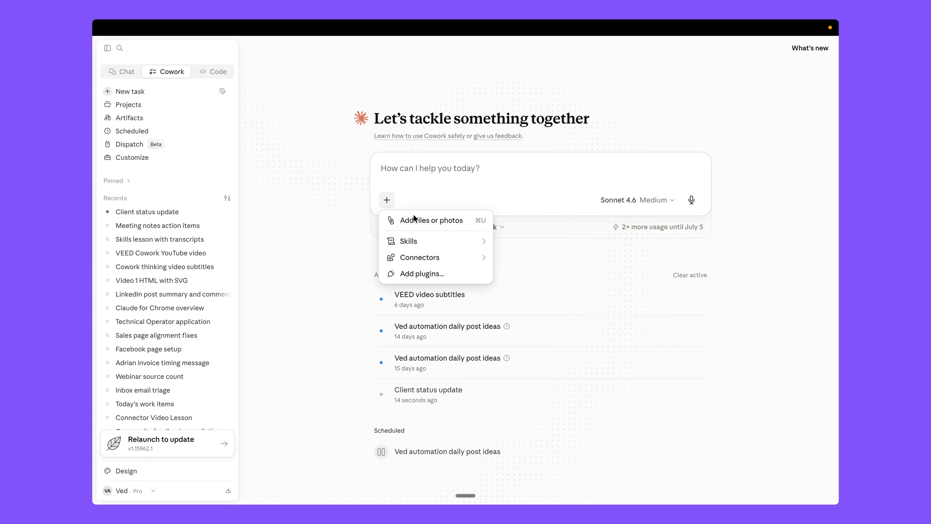
click(414, 218)
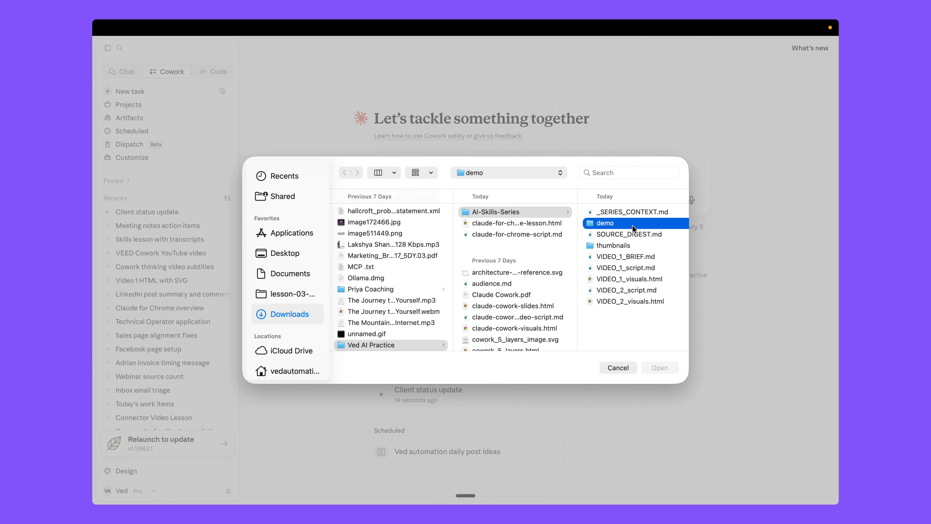
click(615, 211)
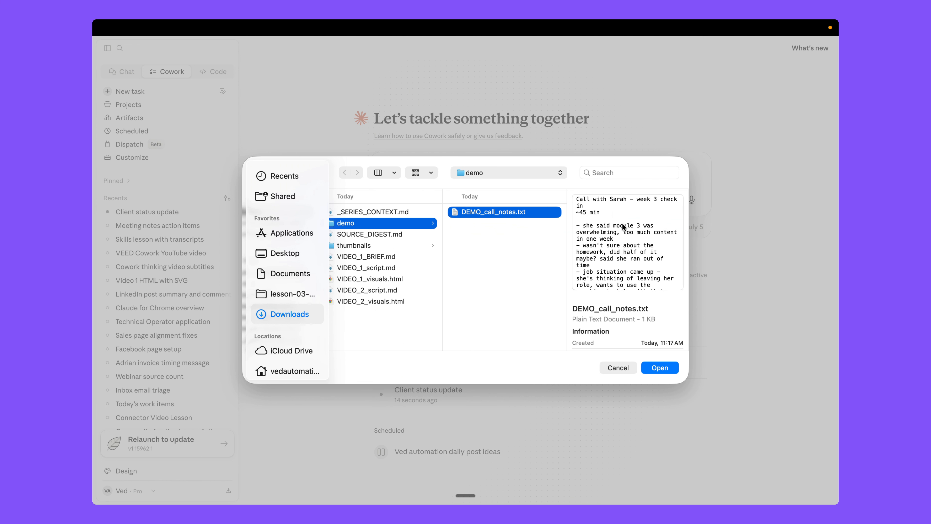
click(654, 366)
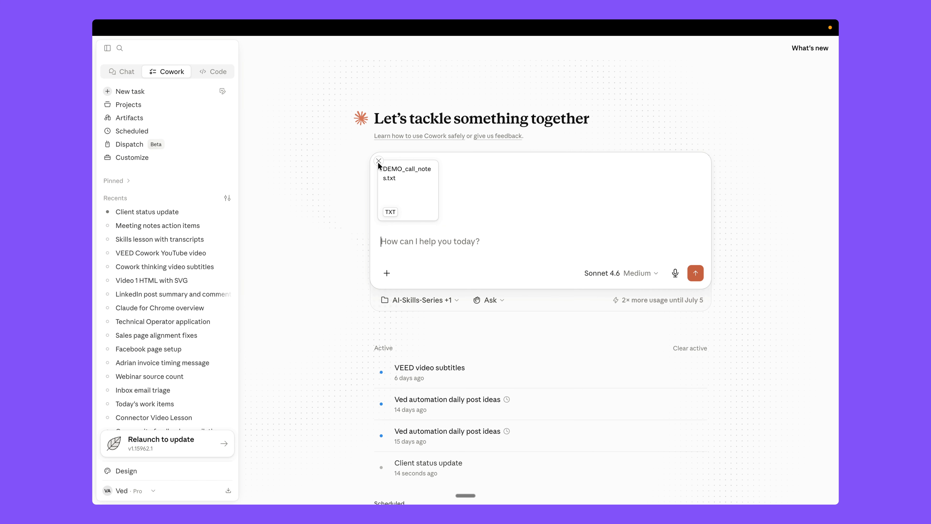
click(378, 162)
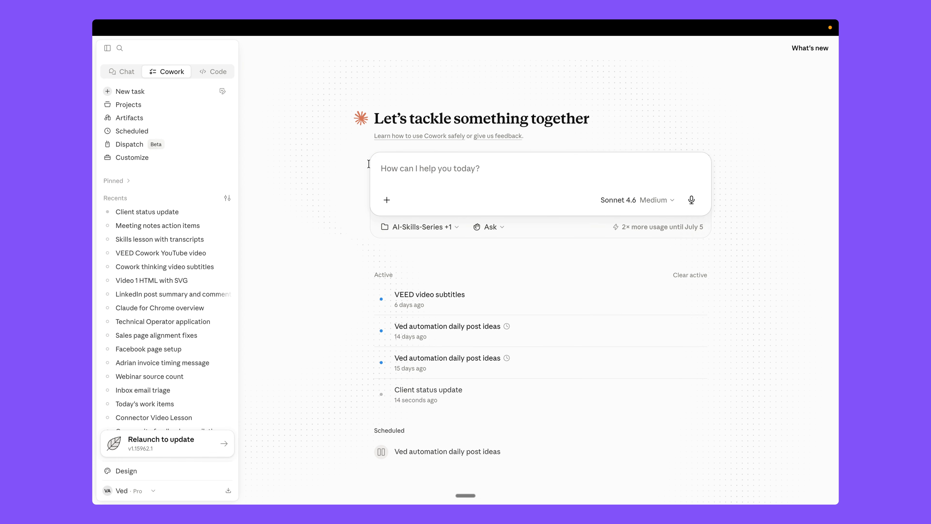
Step: Reopen the Client status update task and review its earlier prompts and the progress on the requested files
click(167, 212)
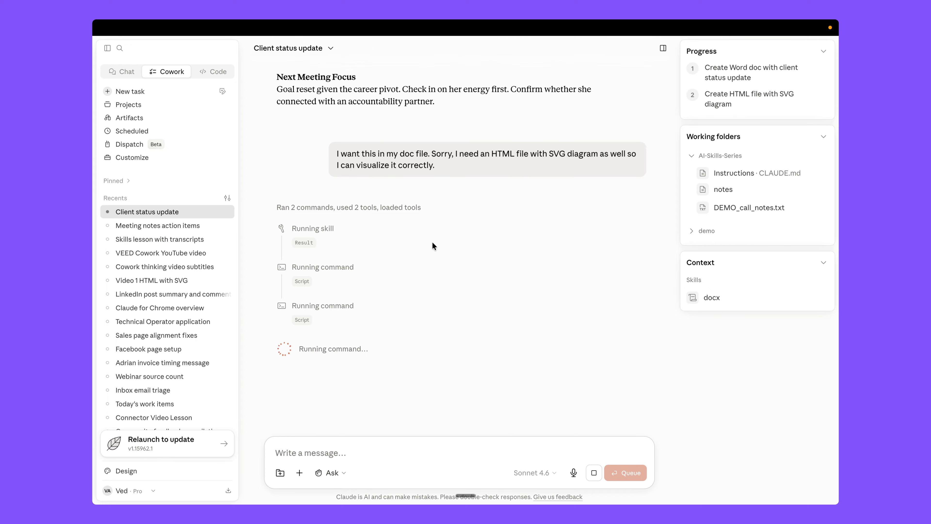
scroll(432, 242, up, 6)
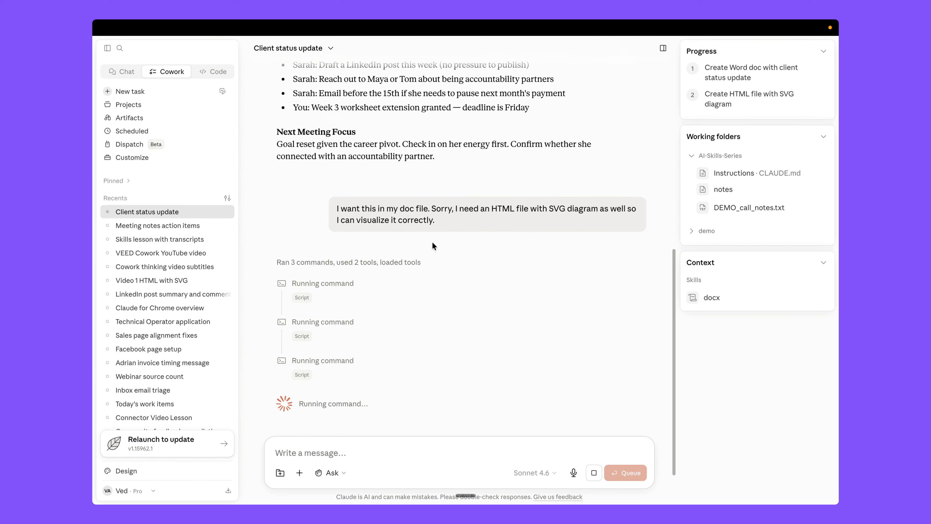
scroll(432, 242, up, 5)
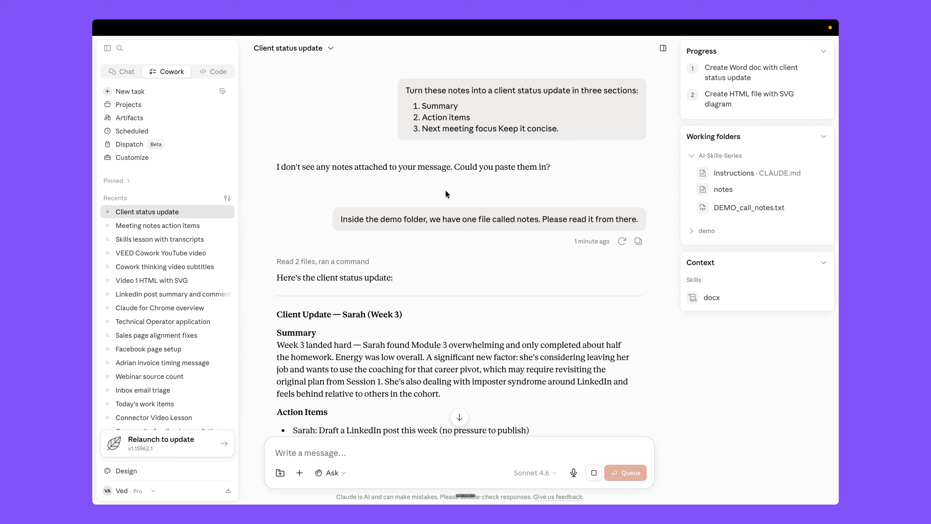
scroll(449, 229, down, 10)
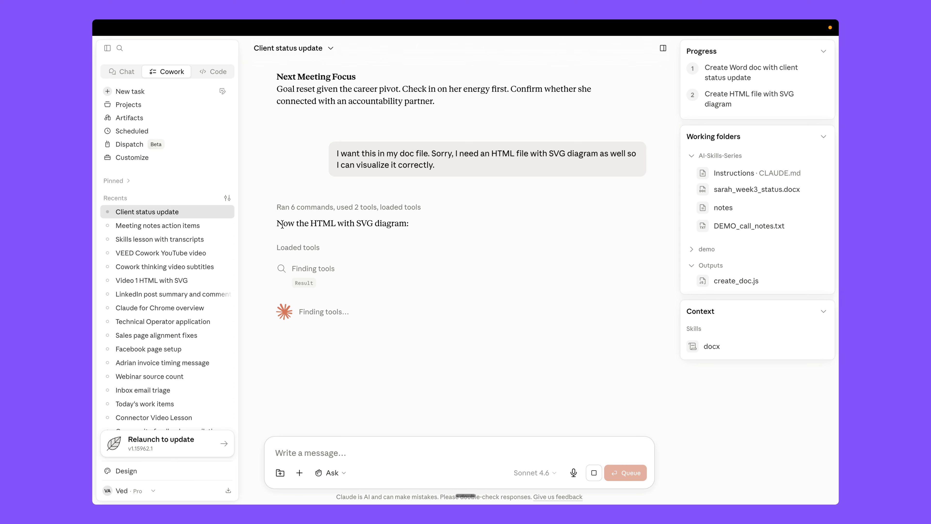
drag(282, 224, 413, 220)
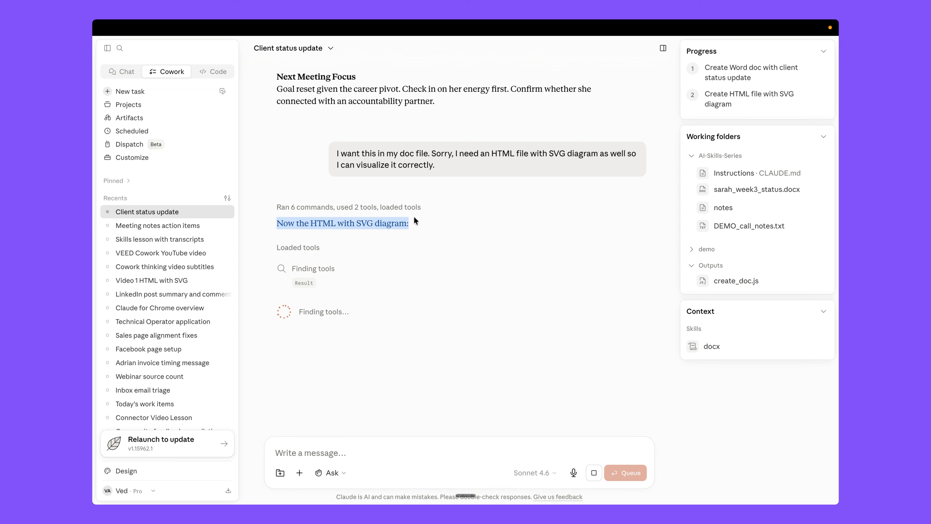
click(414, 219)
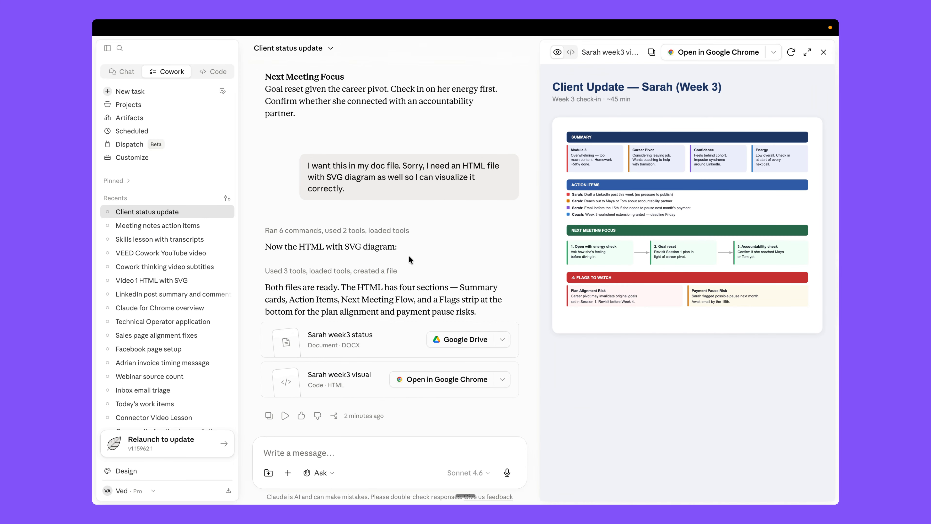
Step: Review the finished response alongside the HTML visual's preview, and close the preview
scroll(385, 184, up, 10)
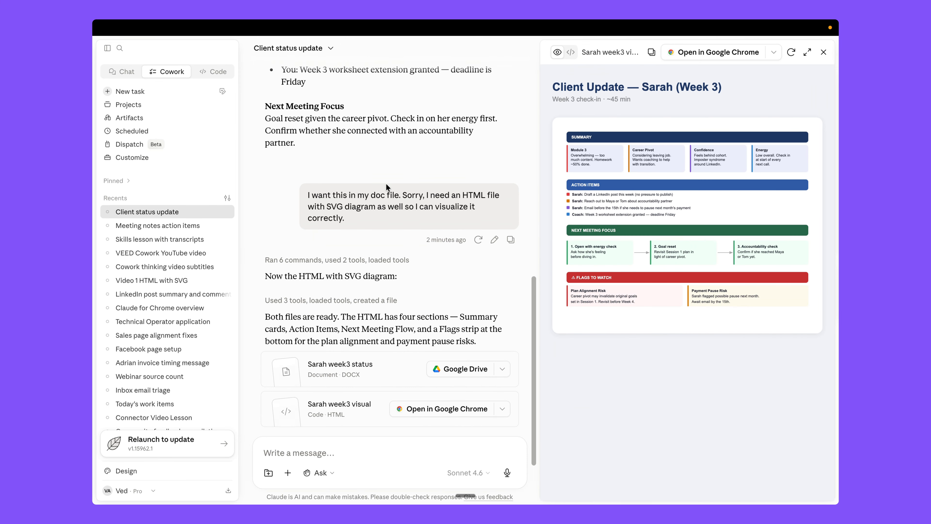
scroll(327, 195, down, 7)
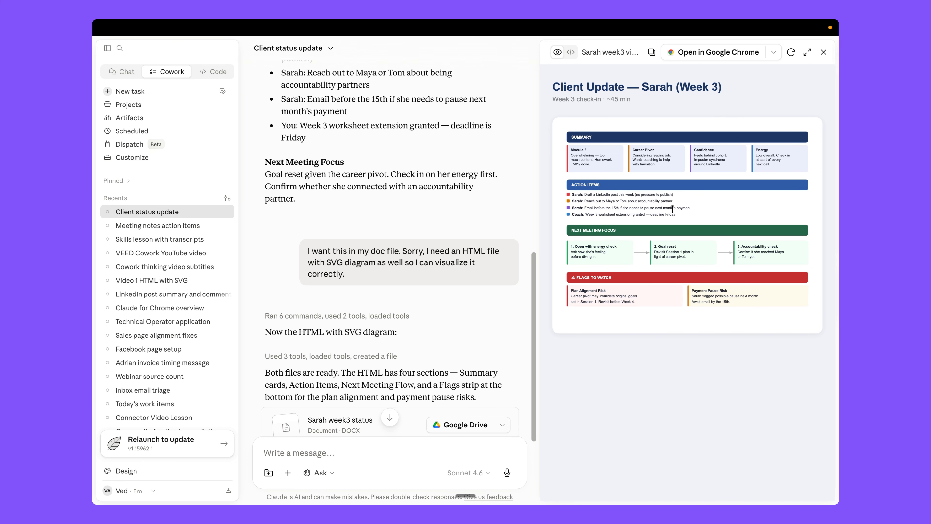
scroll(399, 211, down, 5)
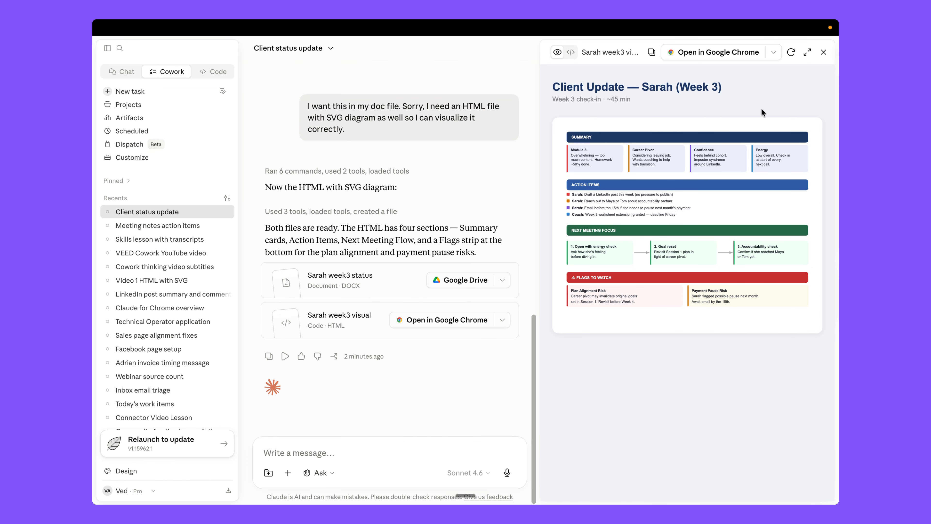
click(823, 53)
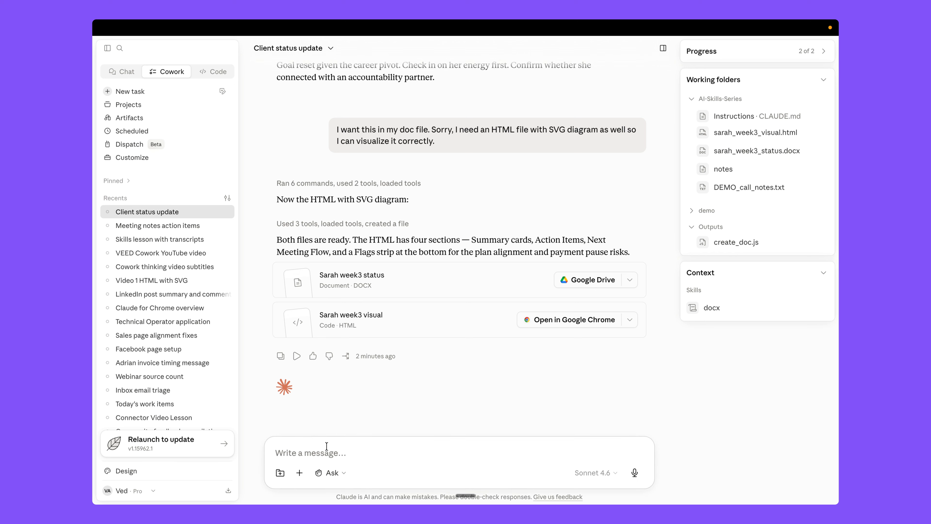
Step: Write a message asking to email the client the HTML file and just create the draft, dictating the second half
text(now)
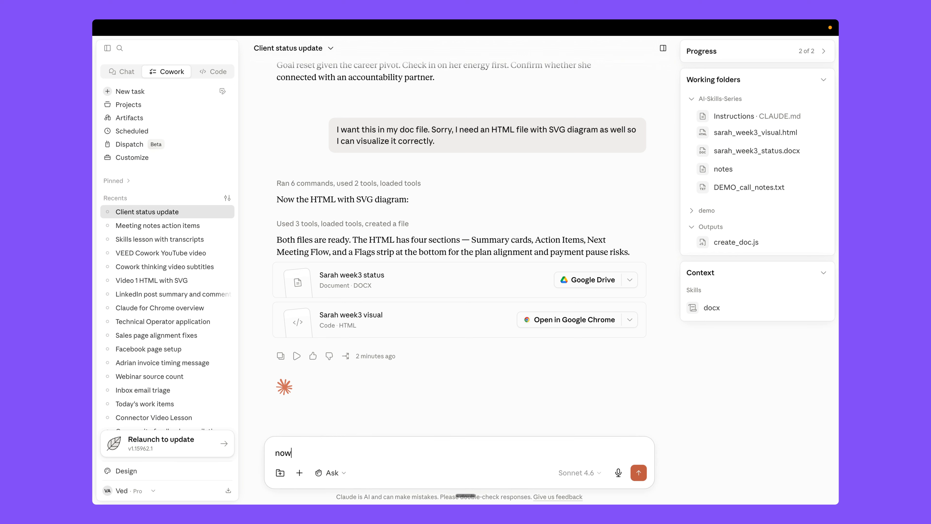
text( we have the file and I need to)
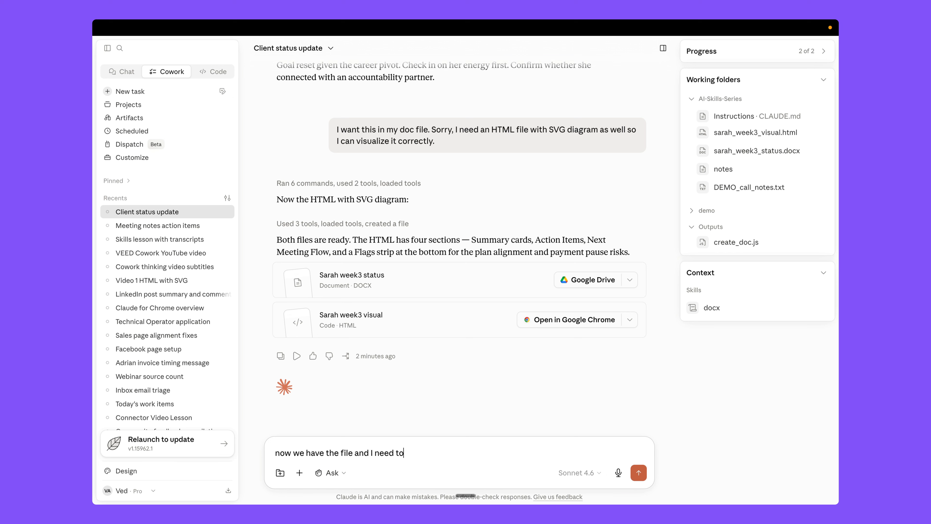
text( send this to my client,)
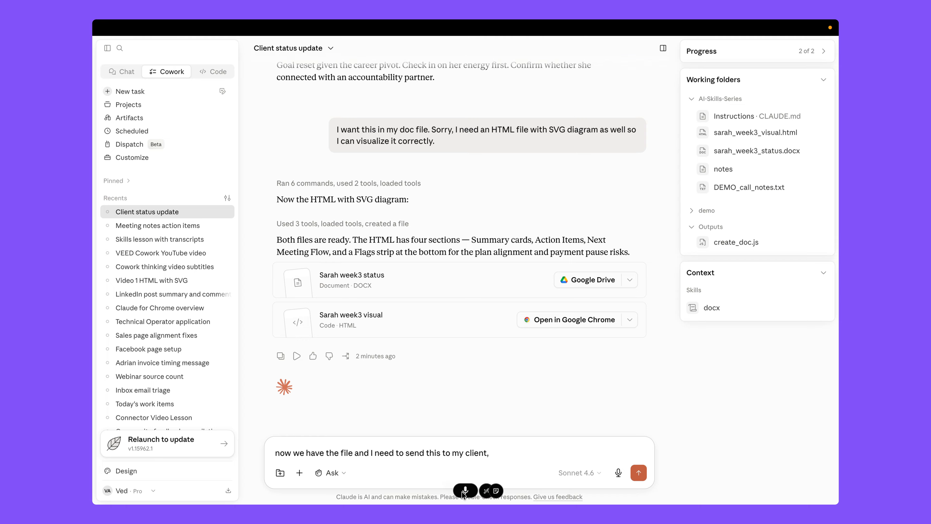
click(465, 493)
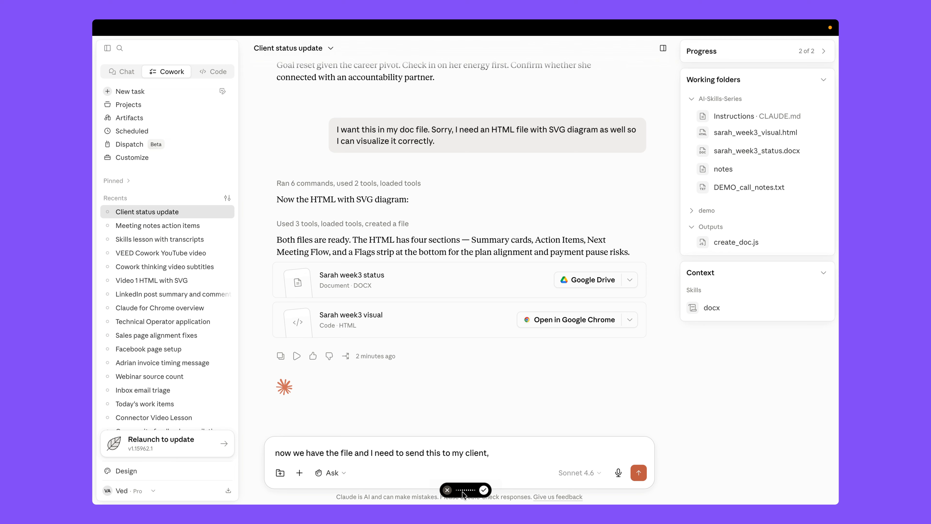
click(483, 490)
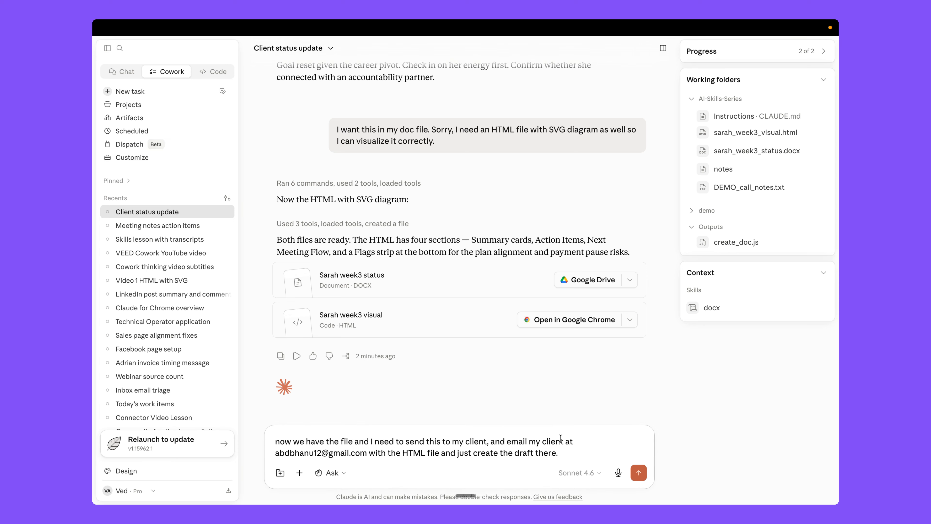
Step: Correct the wording and the client's email address in the draft request, and send the message
click(542, 442)
key(BackSpace)
key(BackSpace)
click(321, 453)
text(12)
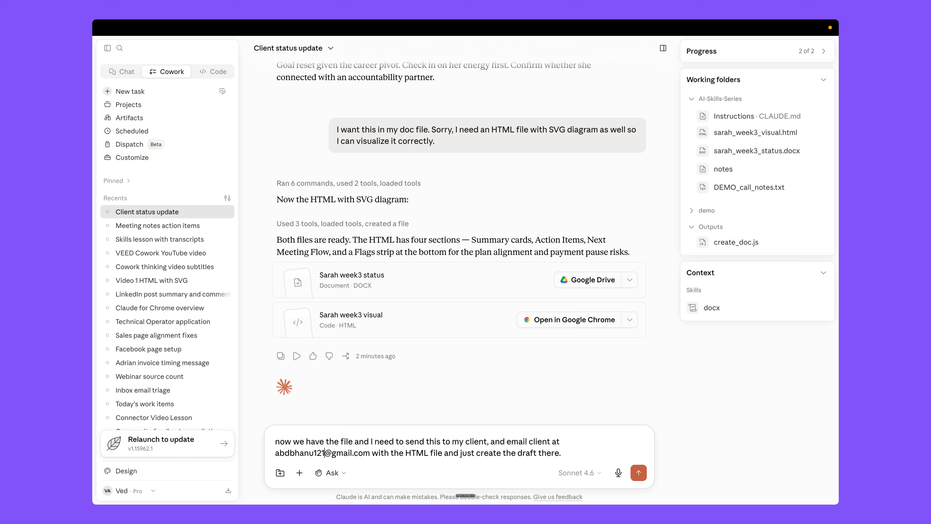
key(Return)
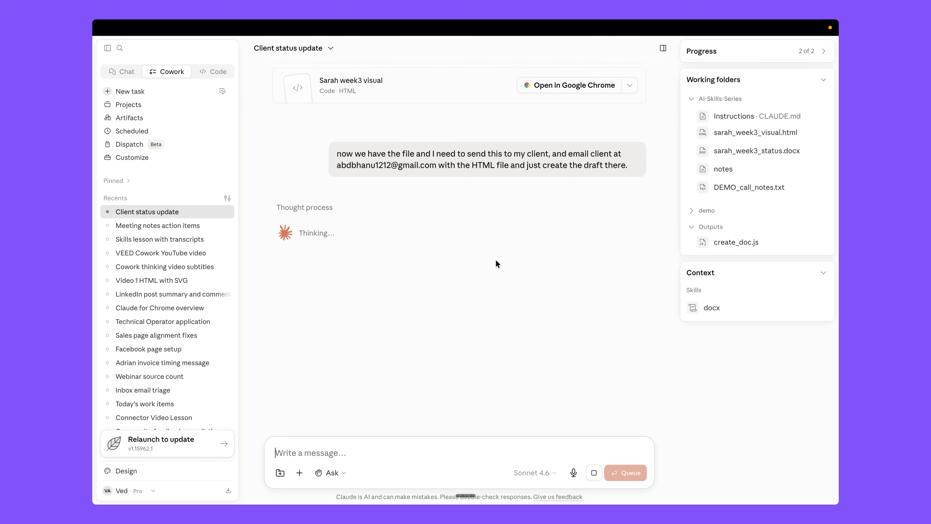
Step: Look back over the conversation and turn on the Gmail connector for this chat
scroll(495, 260, up, 15)
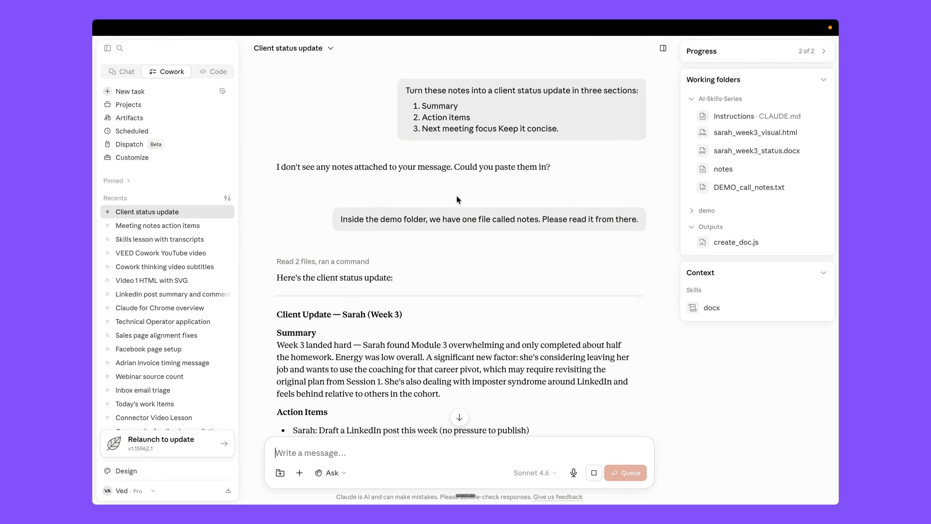
scroll(456, 196, down, 5)
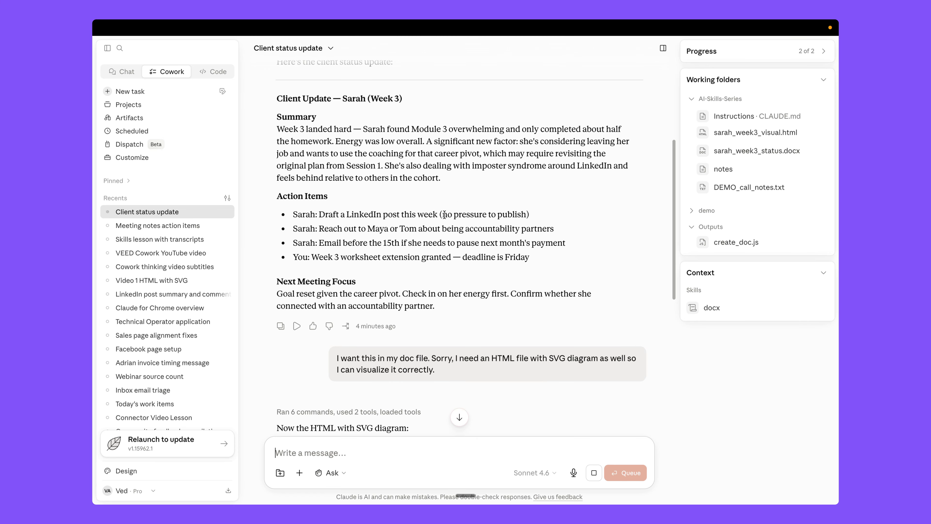
scroll(437, 233, down, 7)
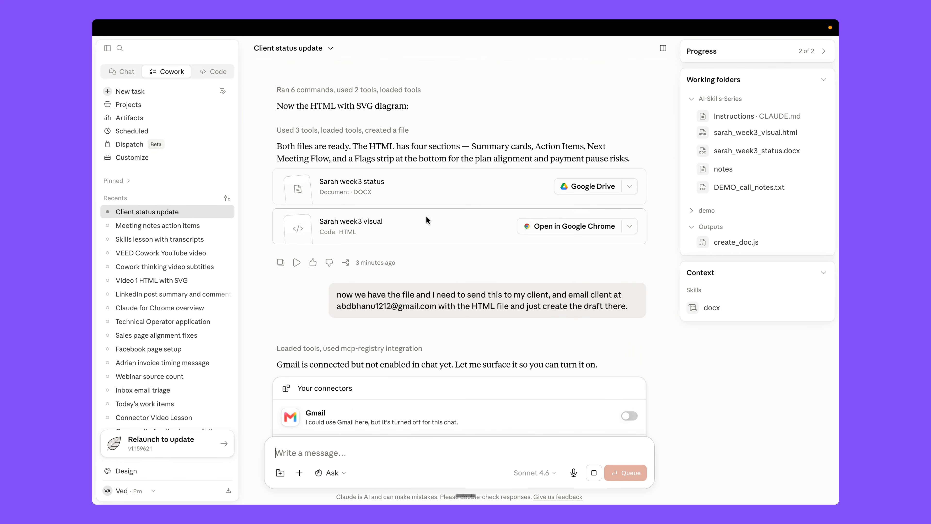
scroll(419, 227, down, 5)
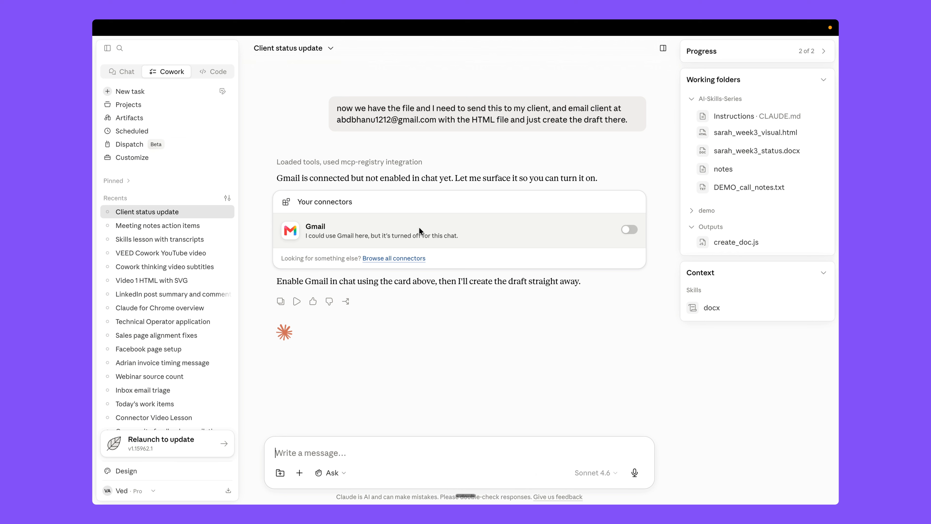
click(627, 231)
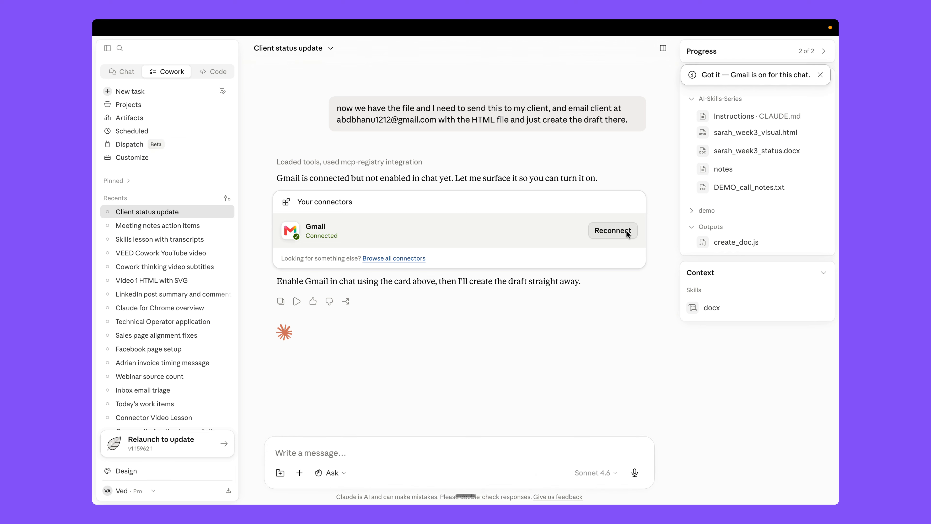
Step: Check Gmail in the chat's connector list and send the reply "okay gmail connector is on"
text(okay)
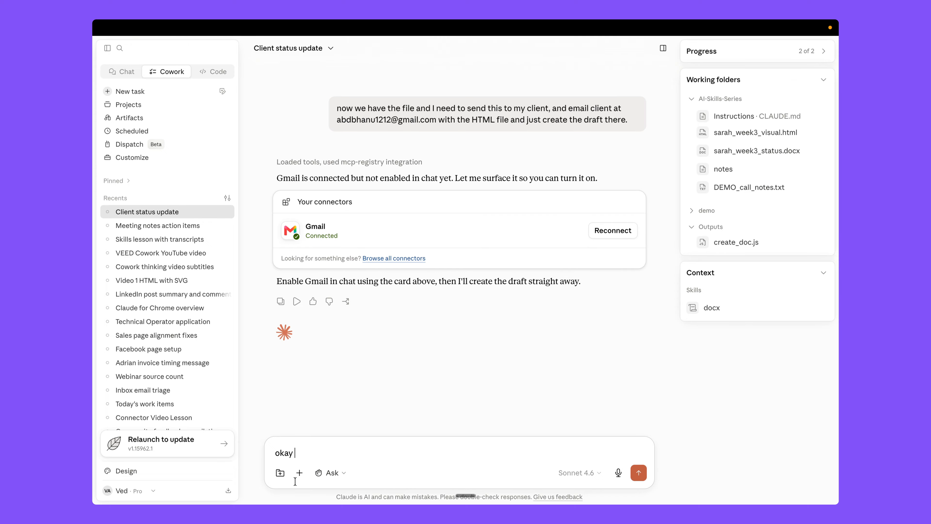
click(299, 473)
mouse_move(333, 444)
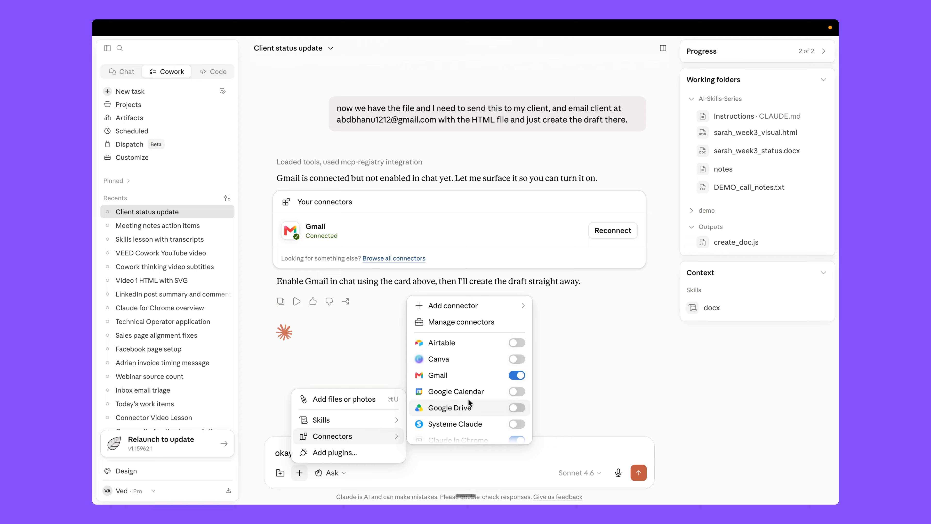
click(346, 371)
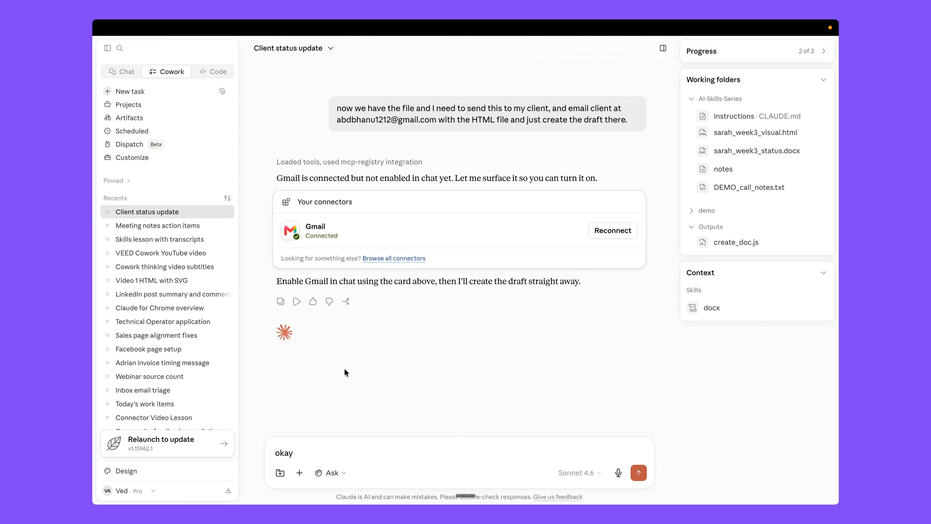
text(gmail connector is on)
key(Return)
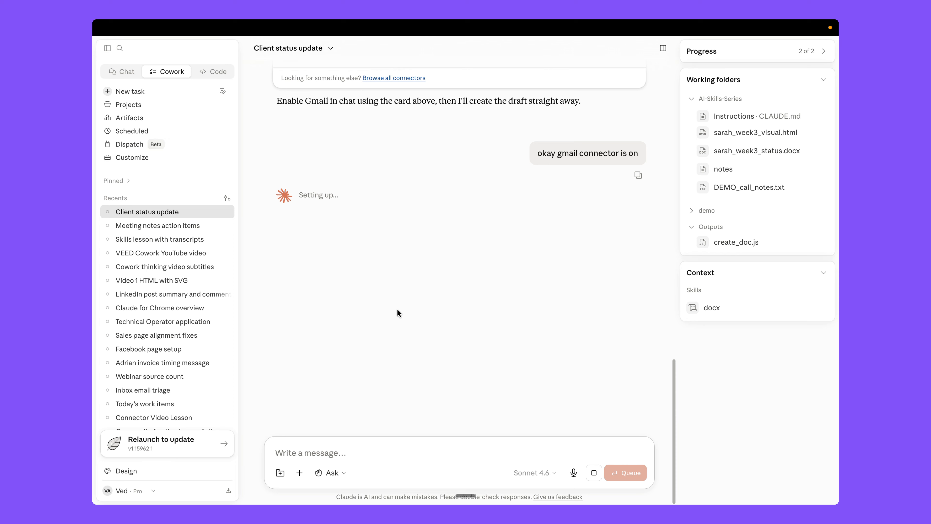
Step: Examine the Gmail connector's draft-creation request and approve it
scroll(456, 229, up, 3)
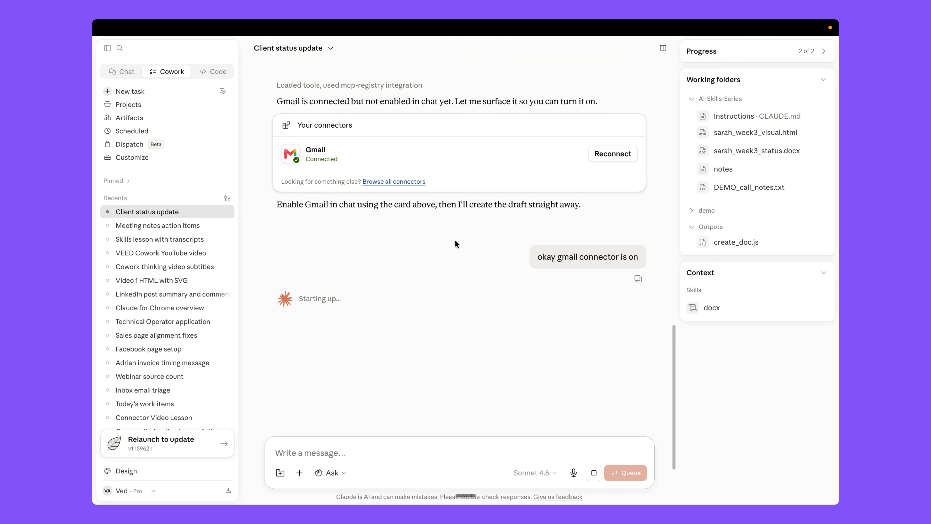
scroll(454, 239, down, 1)
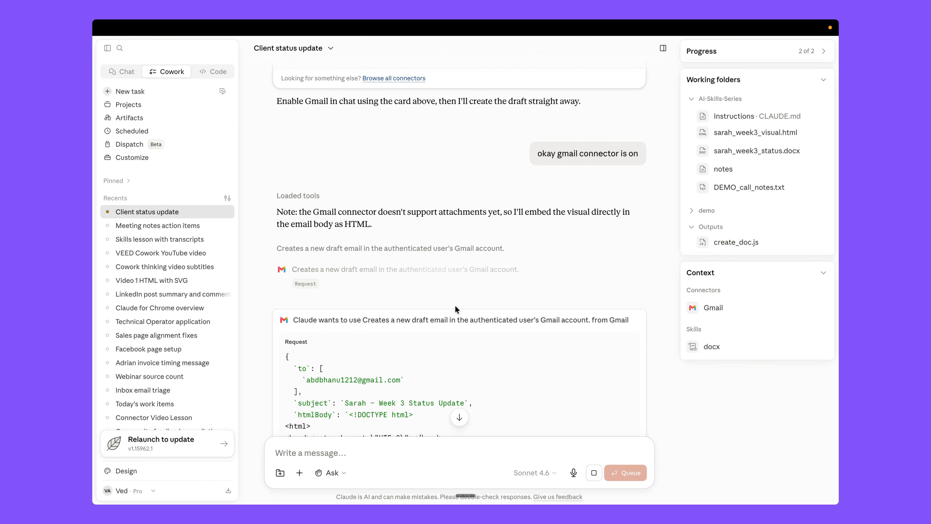
scroll(454, 305, down, 5)
click(331, 243)
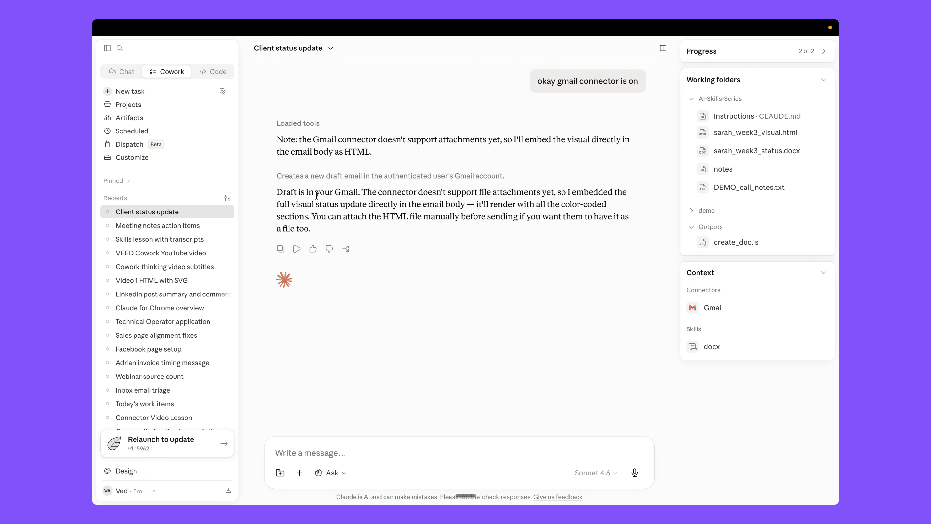
Step: Switch to Google Chrome and open the Gmail drafts folder in a new tab
key(ctrl+Up)
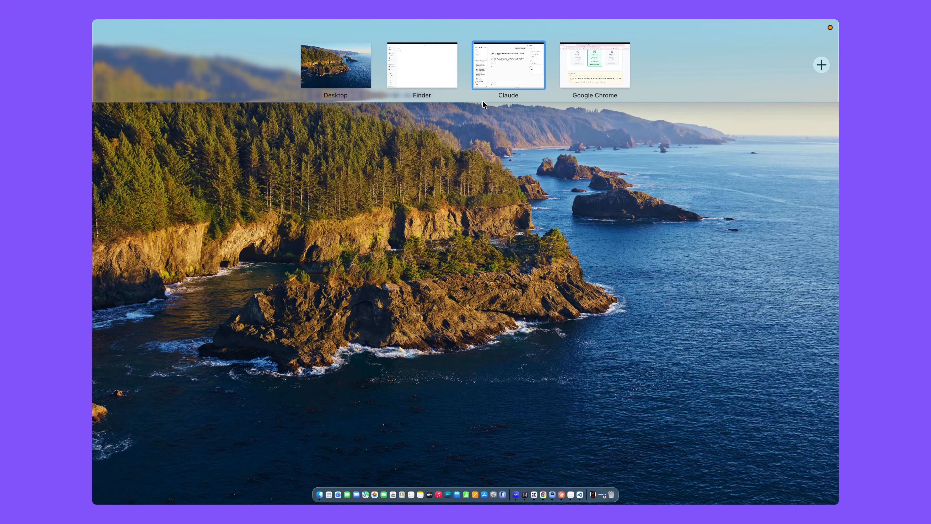
click(448, 78)
click(520, 47)
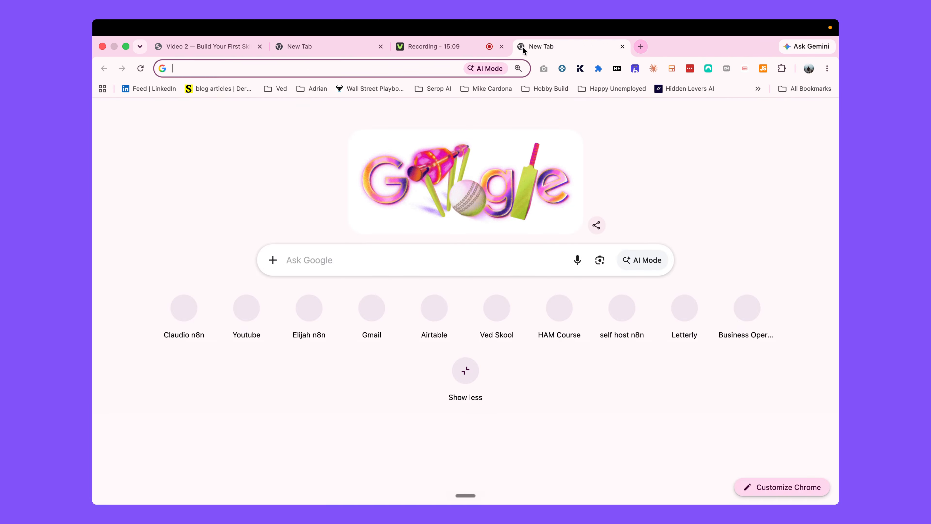
click(372, 293)
click(152, 259)
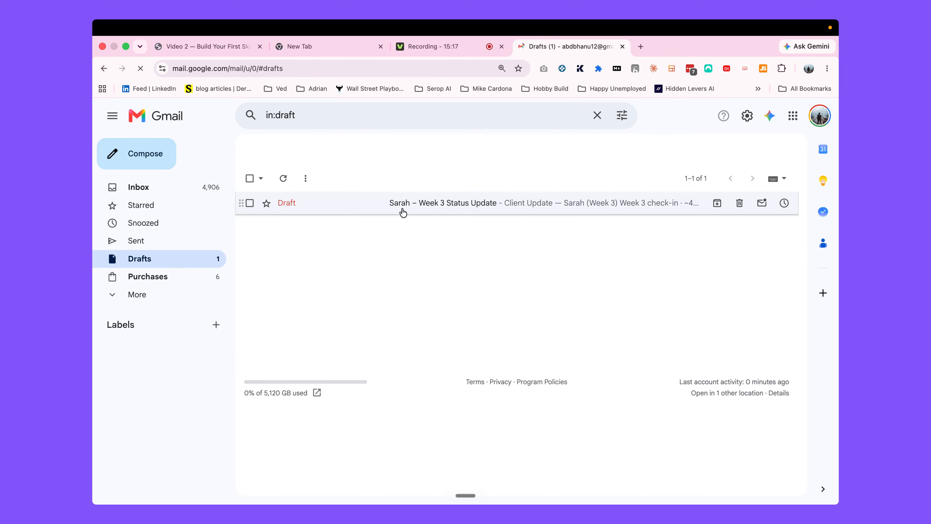
Step: Open the Week 3 Status Update draft, review its embedded visual through to the end, and discard the draft
click(402, 210)
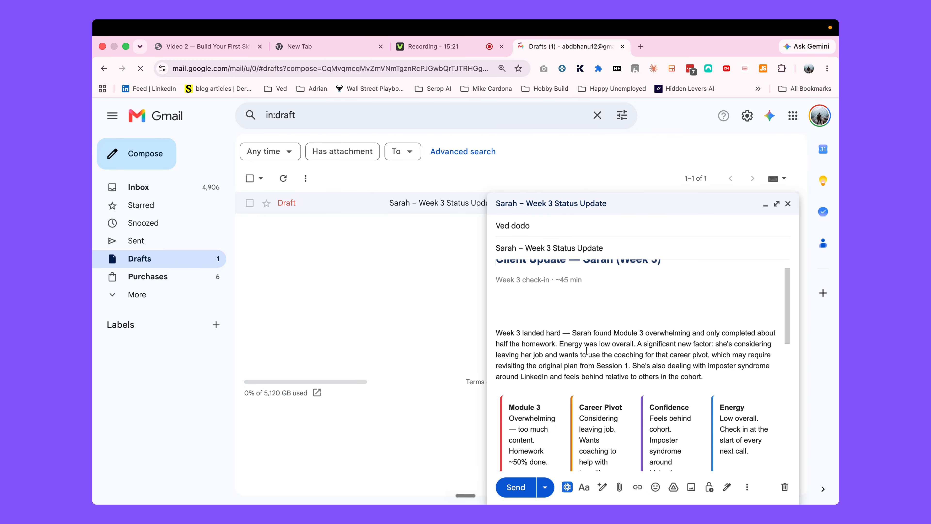
scroll(580, 330, down, 4)
scroll(586, 351, down, 10)
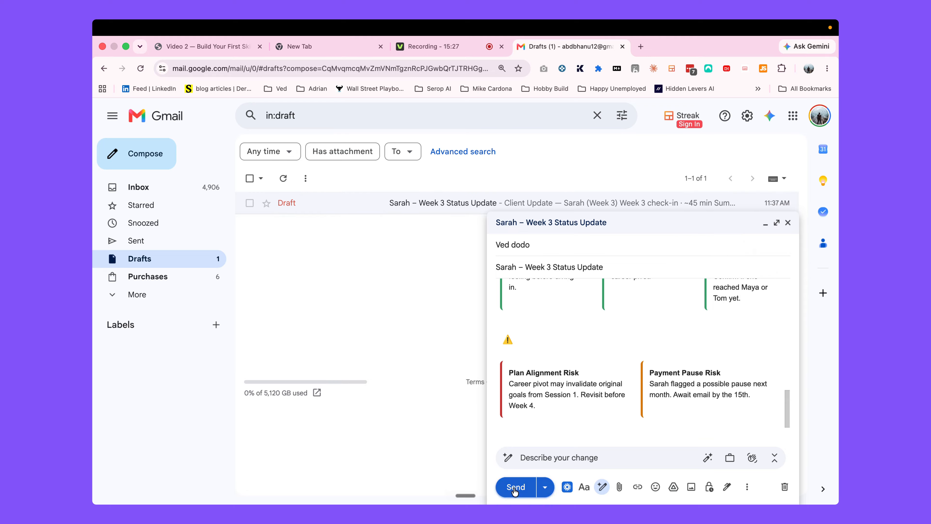
click(785, 489)
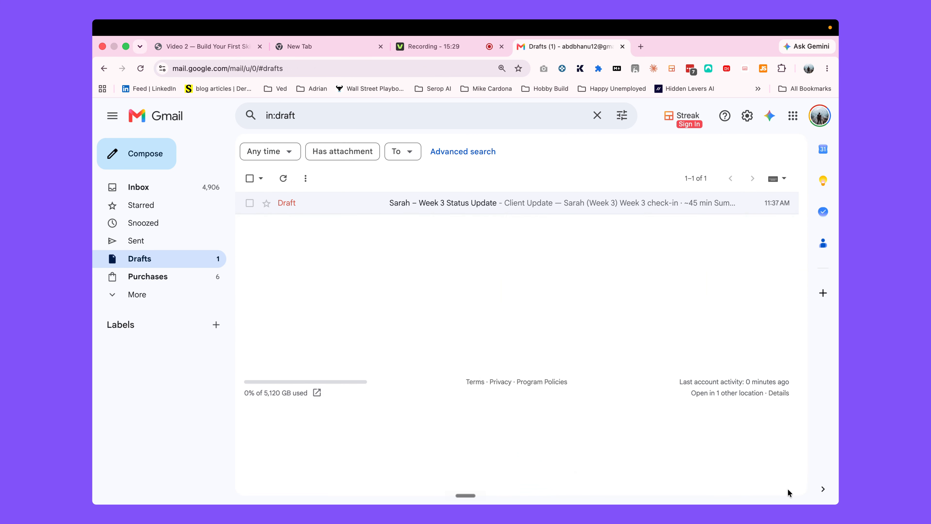
Step: Return to Claude and review the whole Client status update conversation from the first prompt to the draft response
key(ctrl+Up)
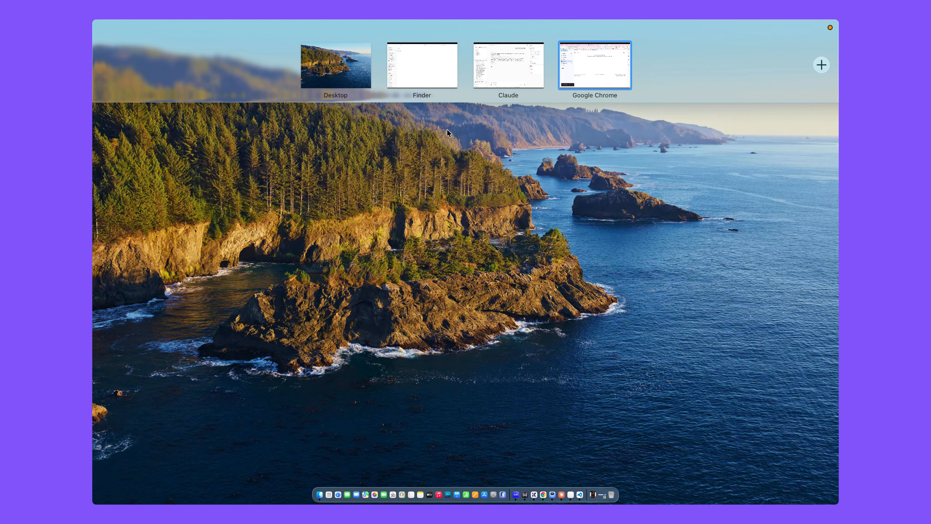
click(497, 78)
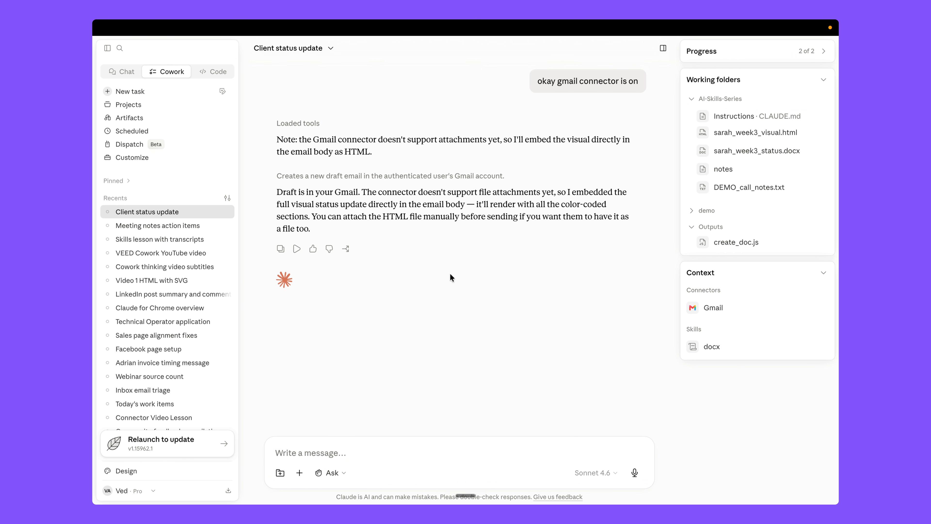
scroll(449, 273, up, 20)
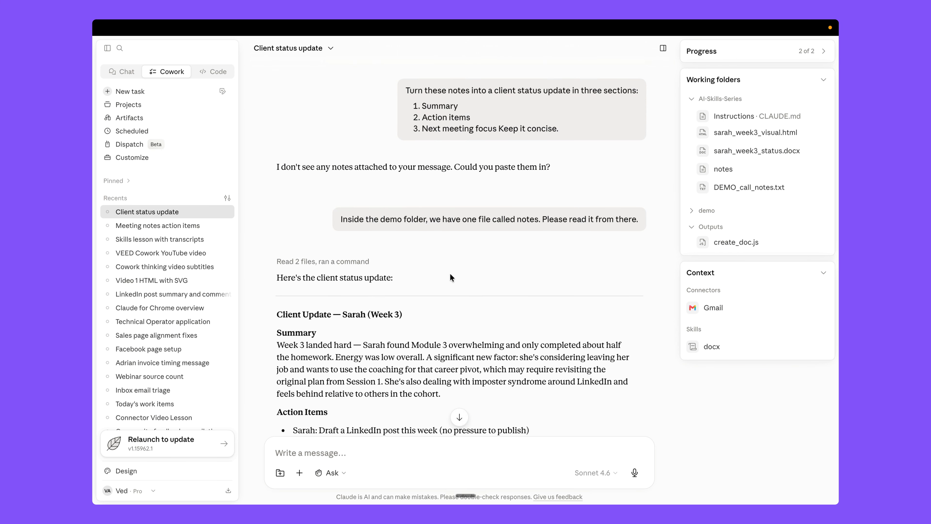
mouse_move(454, 151)
scroll(450, 144, down, 12)
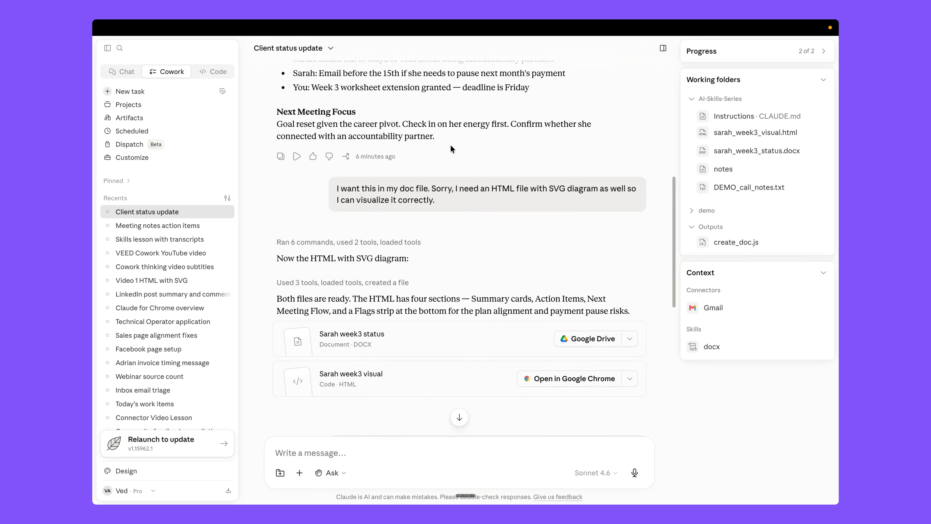
scroll(448, 204, down, 8)
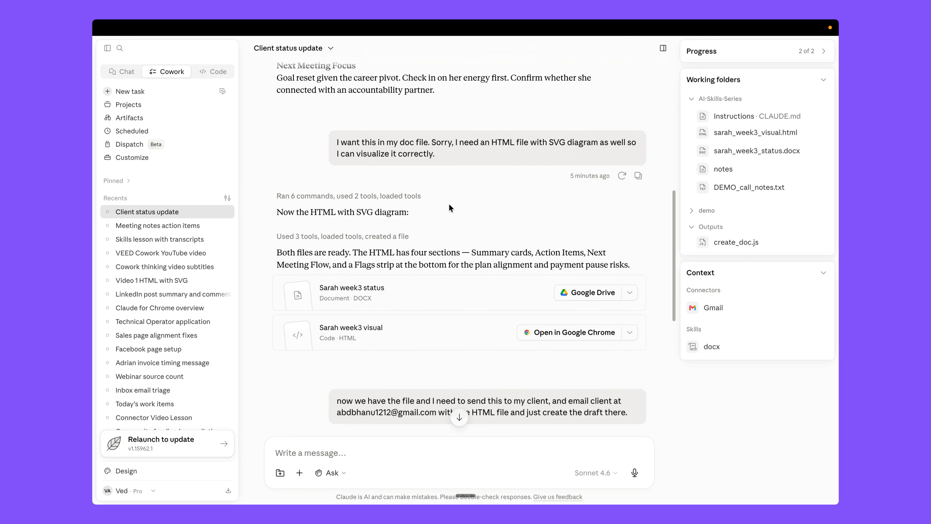
scroll(448, 207, down, 9)
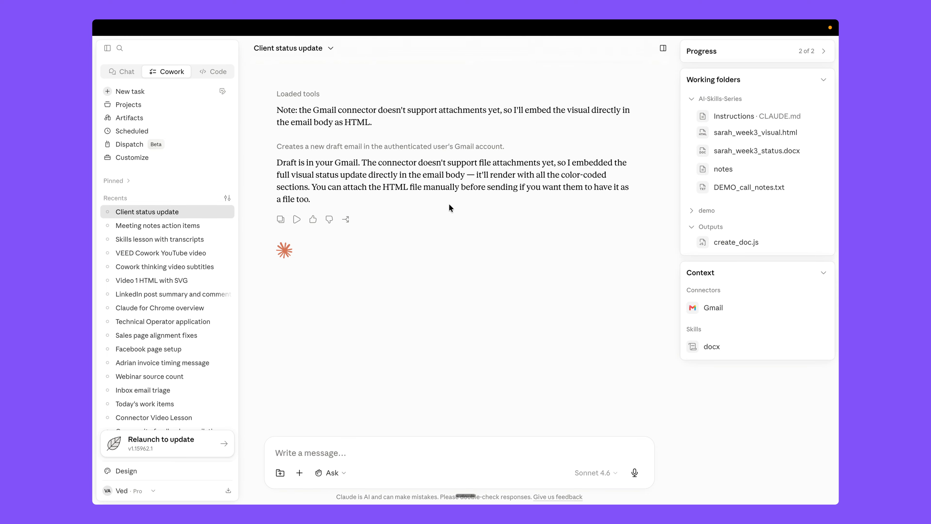
scroll(429, 323, down, 1)
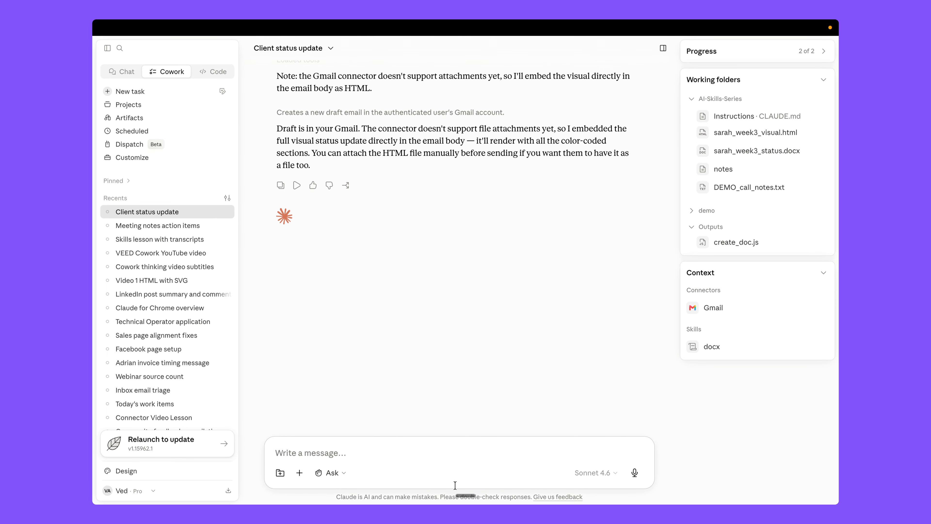
Step: Dictate a prompt asking for a skill covering the whole notes-to-HTML-email workflow, correct the recipient's e-mail address, and send it
click(466, 493)
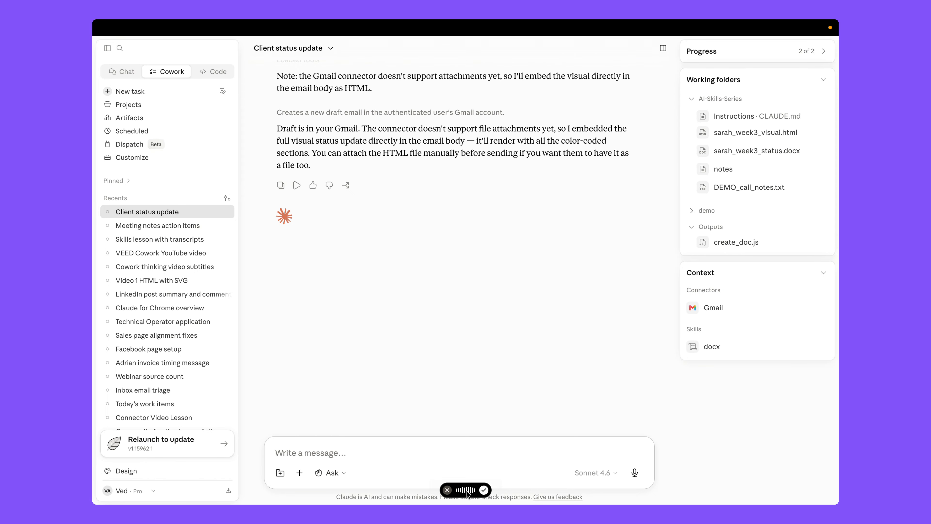
click(484, 489)
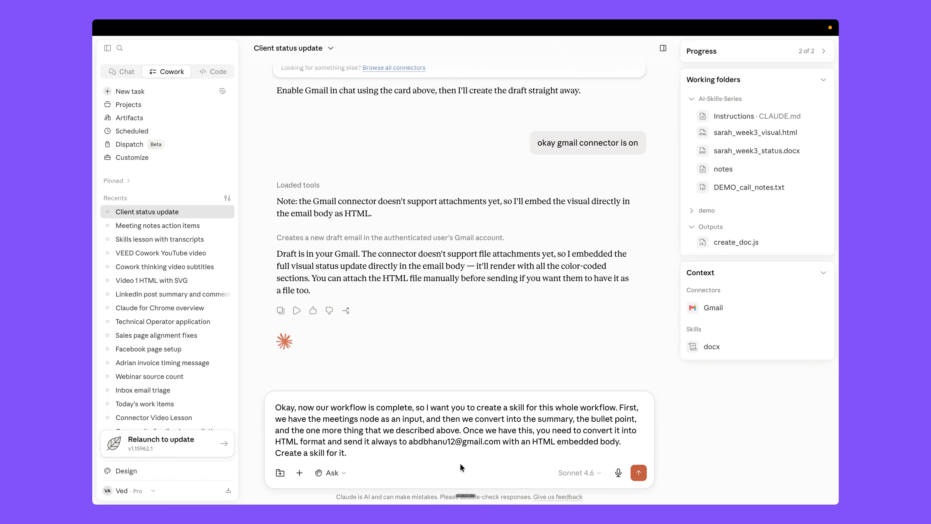
click(451, 442)
text(12)
click(421, 453)
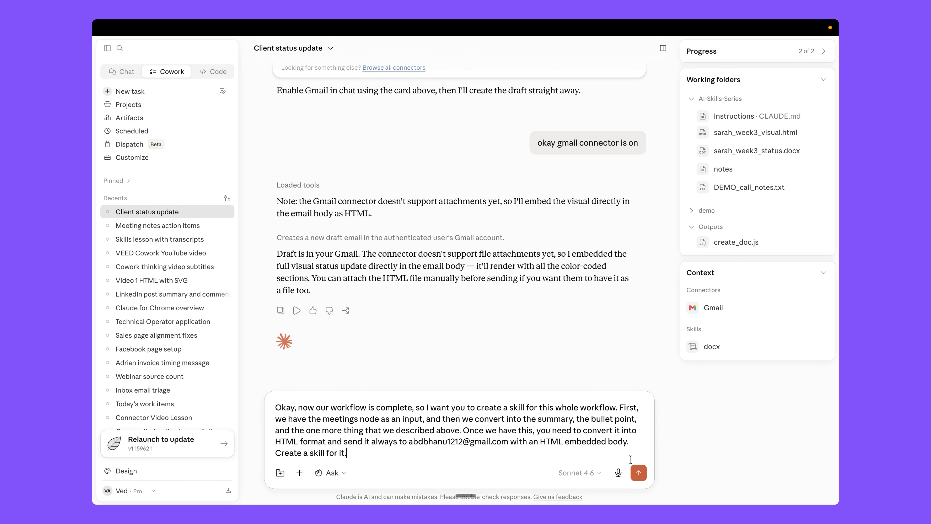
click(639, 472)
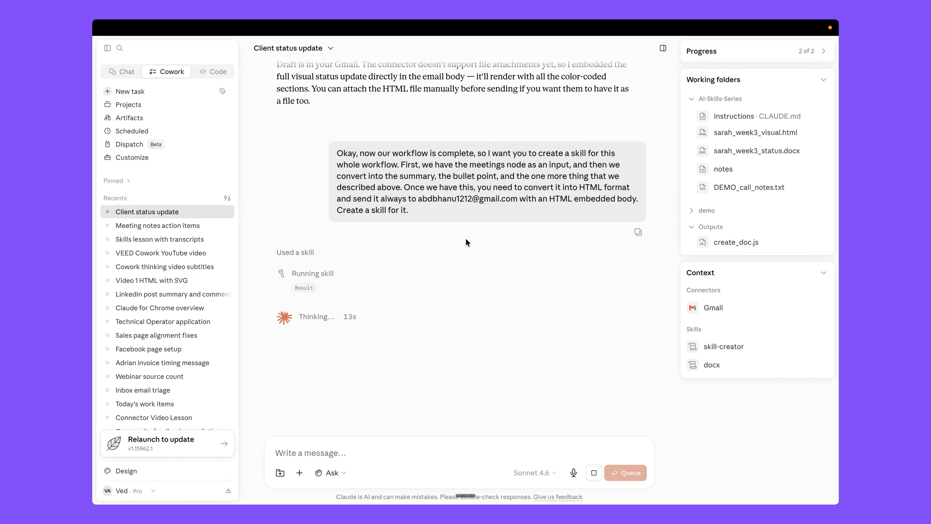
Step: Switch to Google Chrome and review the Video 2 visuals page down to the demo script
key(ctrl+Up)
click(565, 54)
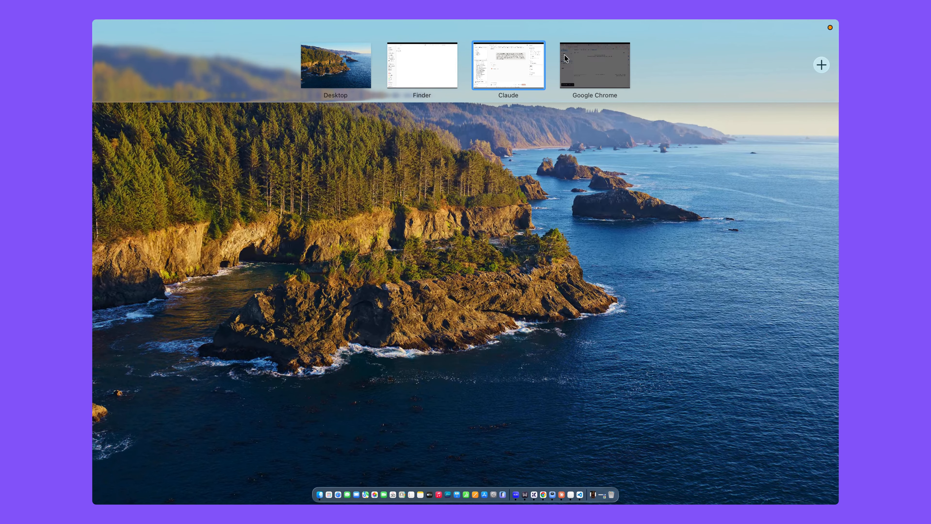
click(221, 48)
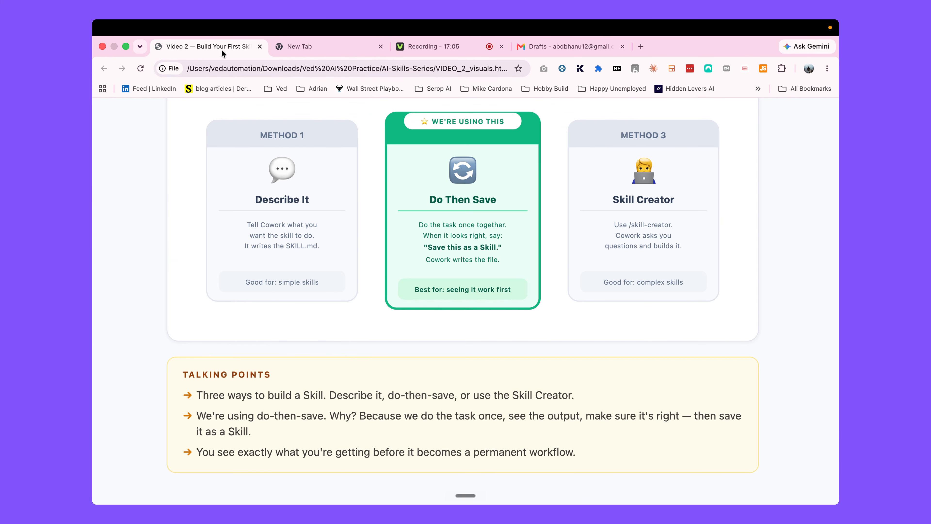
scroll(432, 239, down, 10)
scroll(432, 239, down, 15)
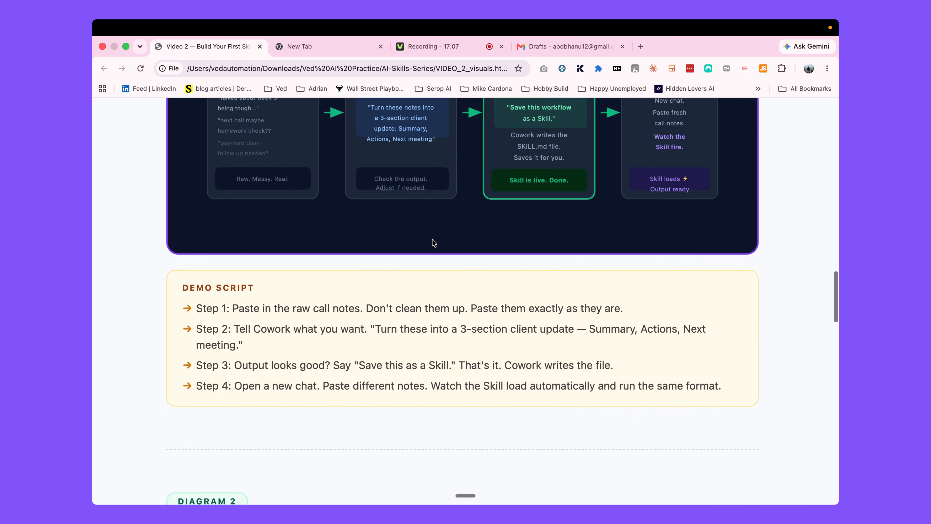
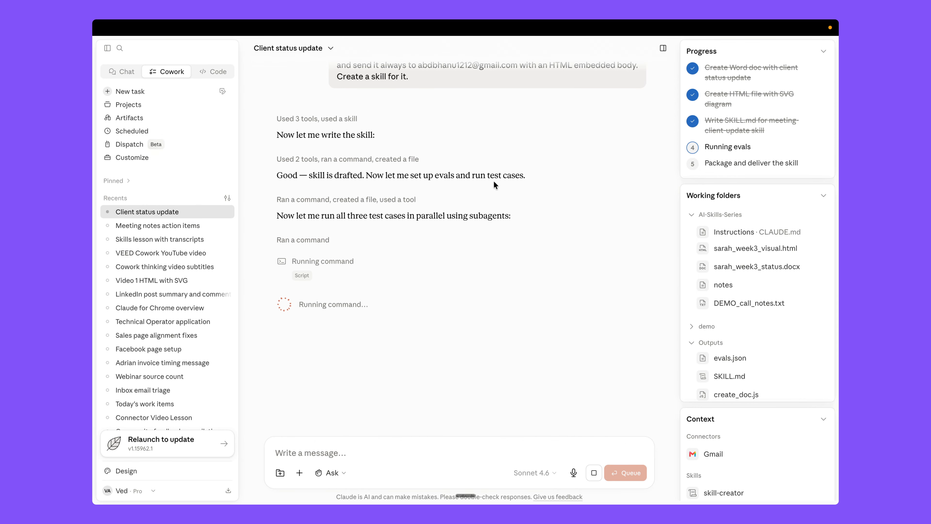
Step: In Claude, open the generated SKILL.md from the outputs, widen its preview, and examine the skill description
scroll(730, 309, down, 1)
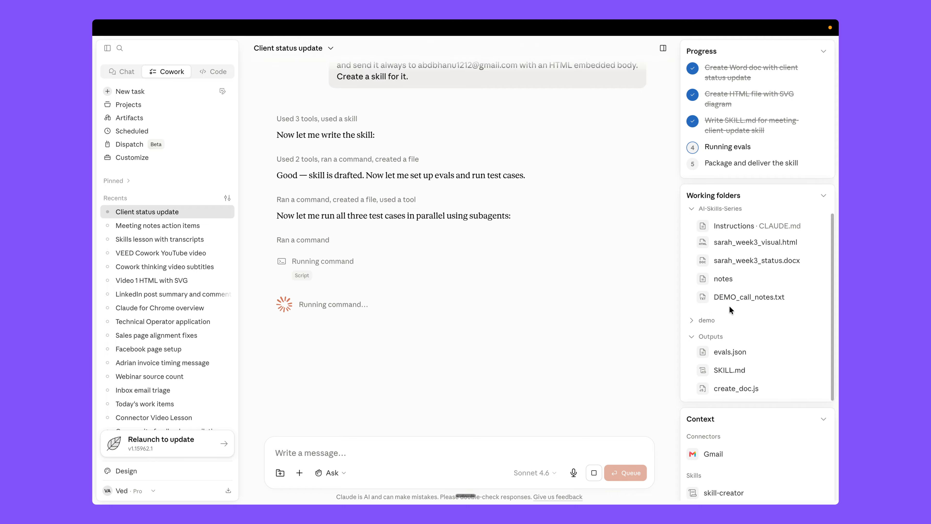
scroll(739, 332, down, 2)
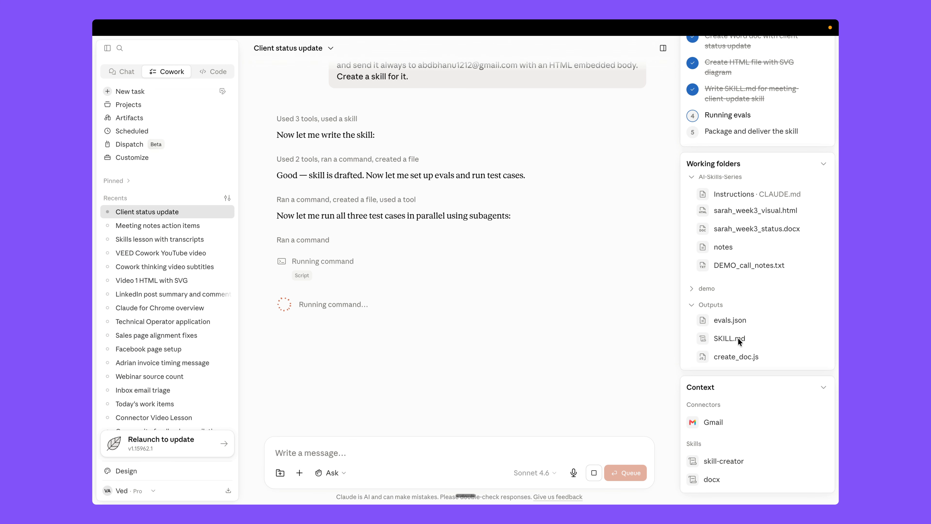
click(737, 338)
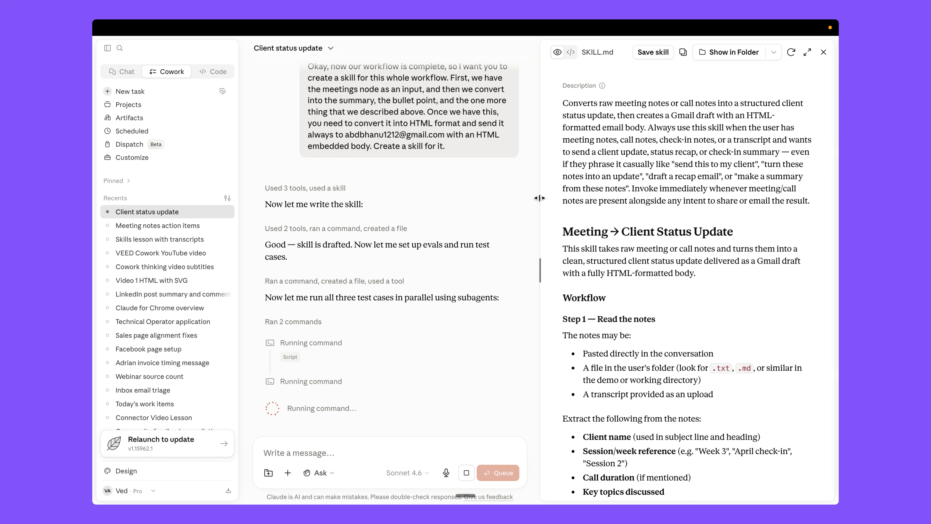
drag(540, 198, 456, 198)
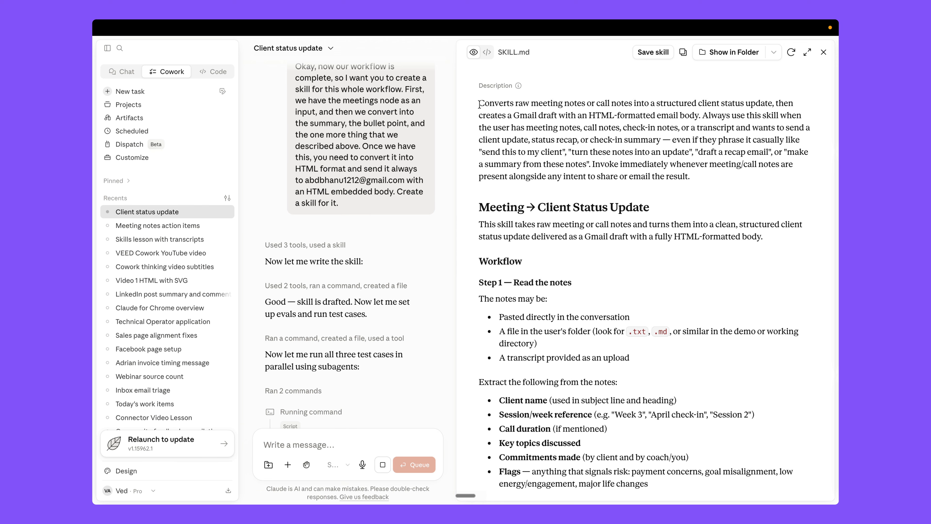
drag(479, 105, 700, 177)
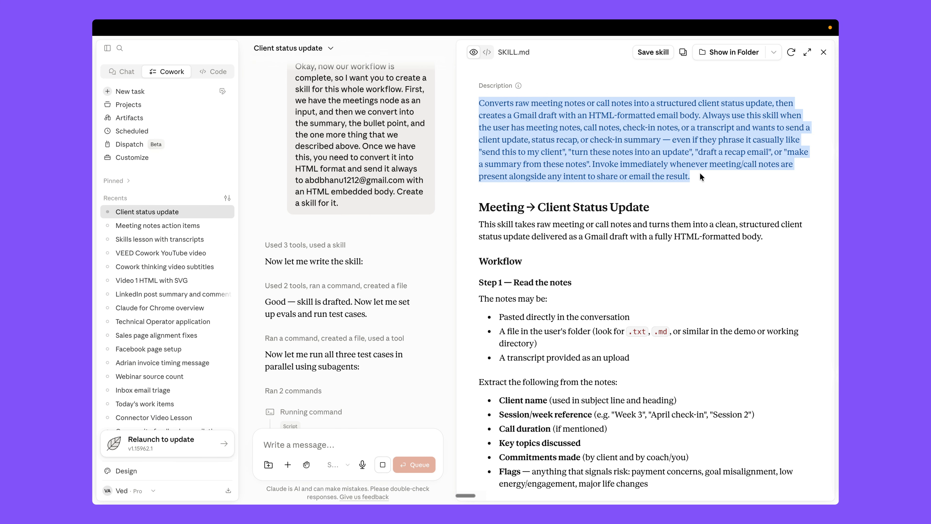
click(699, 175)
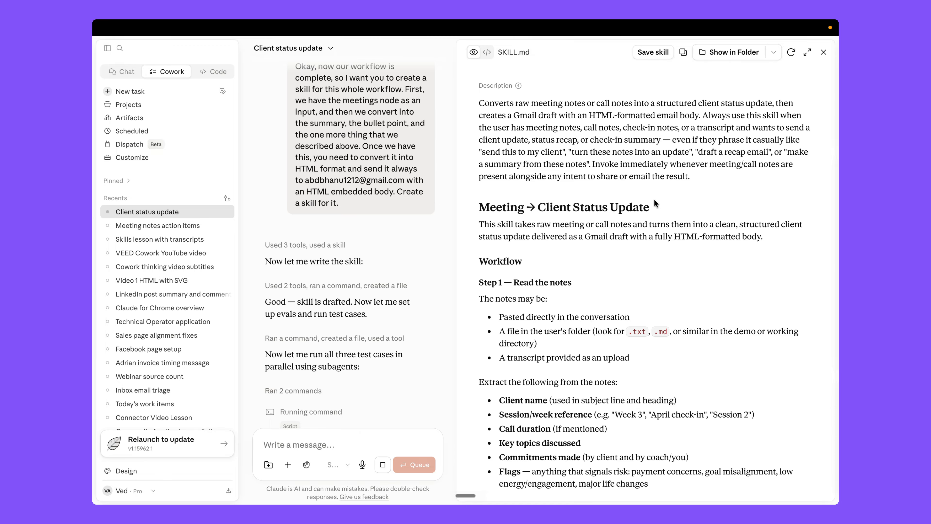
Step: Review the SKILL.md workflow from reading the notes through the HTML template, Gmail draft step and notes, and close the preview
scroll(488, 111, down, 3)
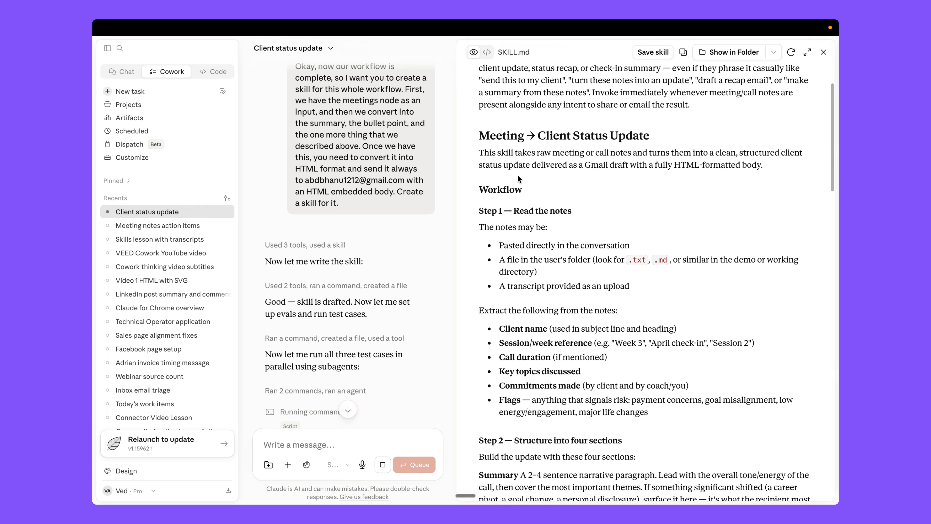
drag(479, 134, 656, 138)
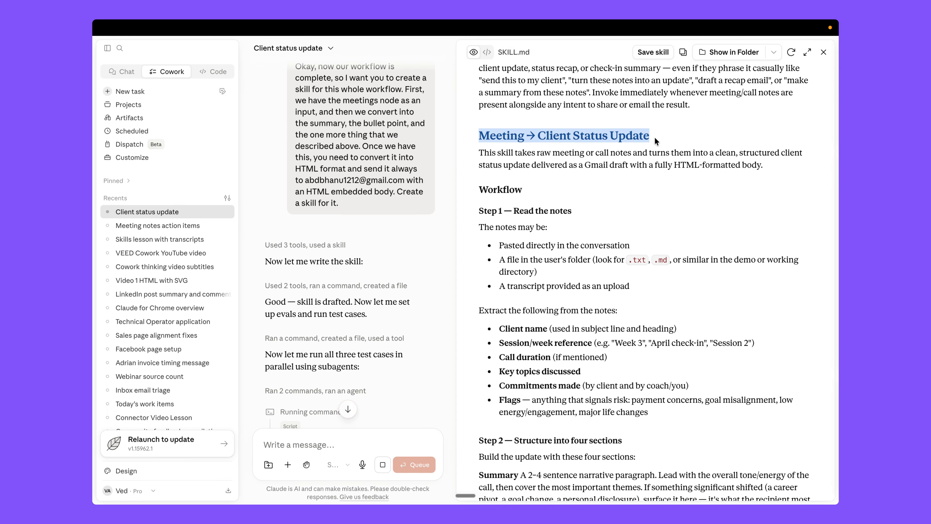
click(611, 175)
scroll(606, 176, down, 2)
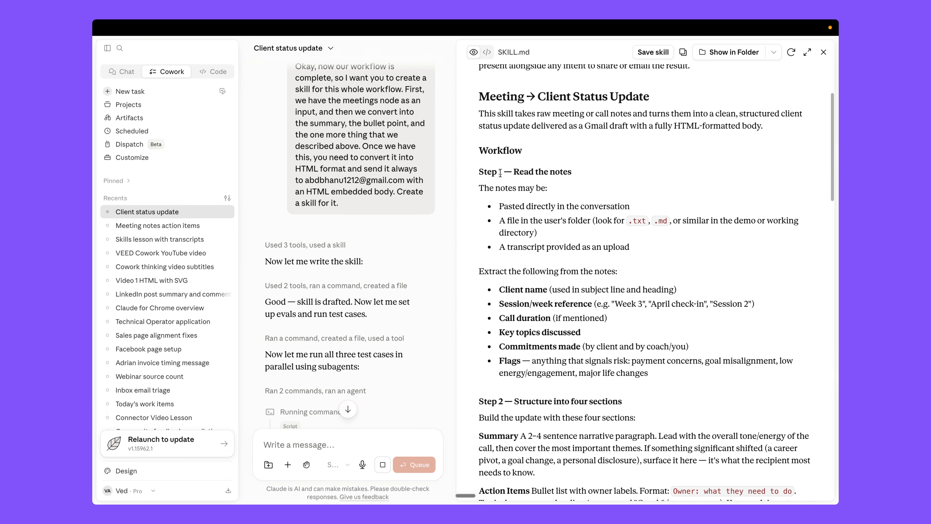
scroll(501, 172, down, 14)
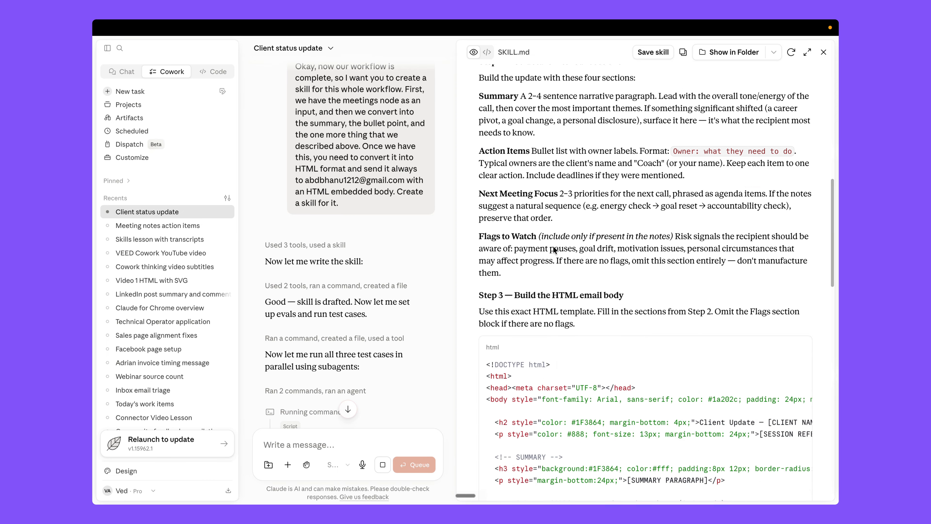
scroll(553, 249, down, 18)
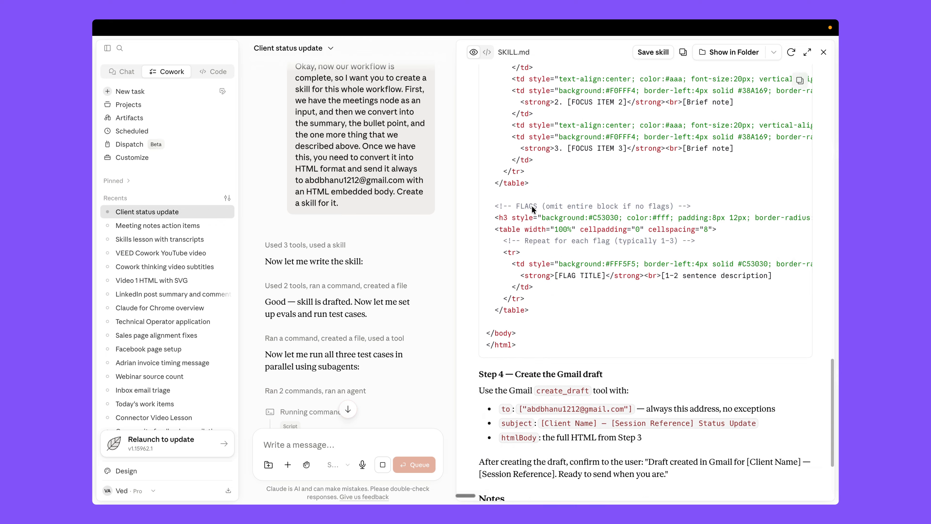
scroll(532, 206, down, 5)
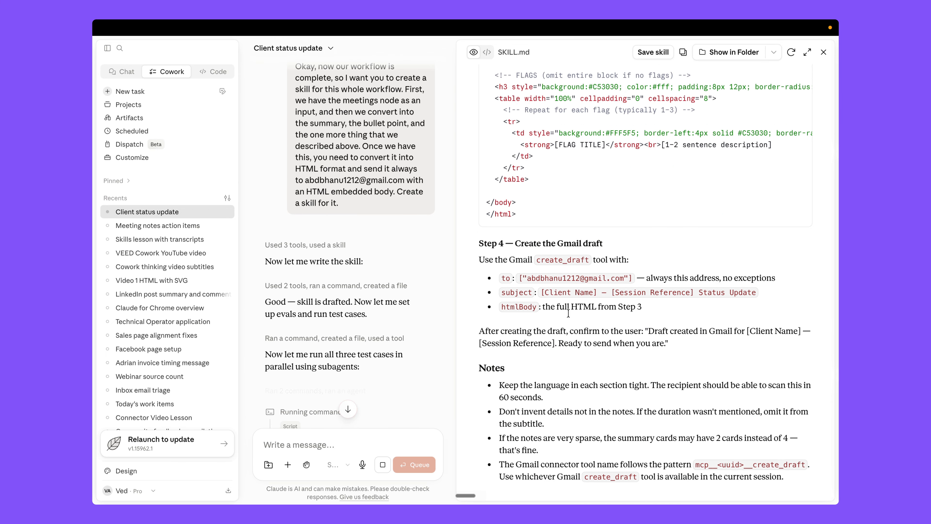
scroll(570, 332, up, 20)
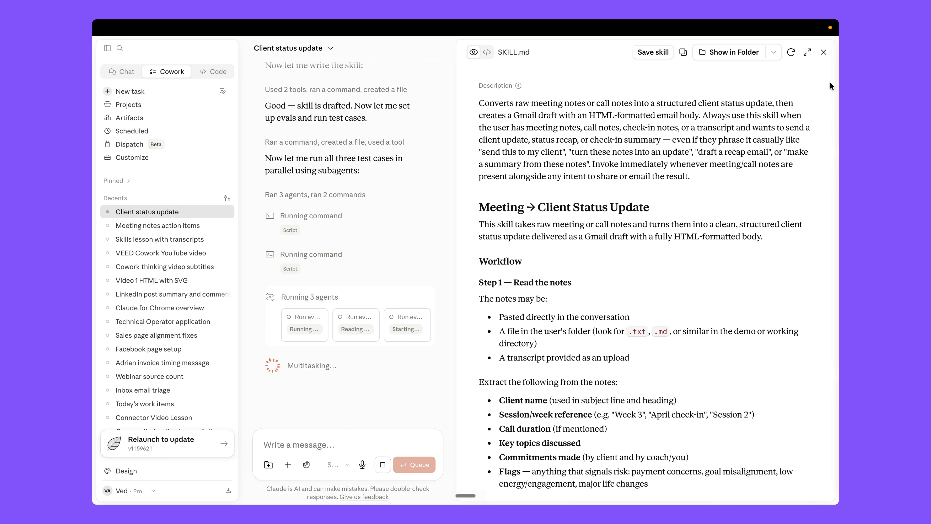
click(824, 52)
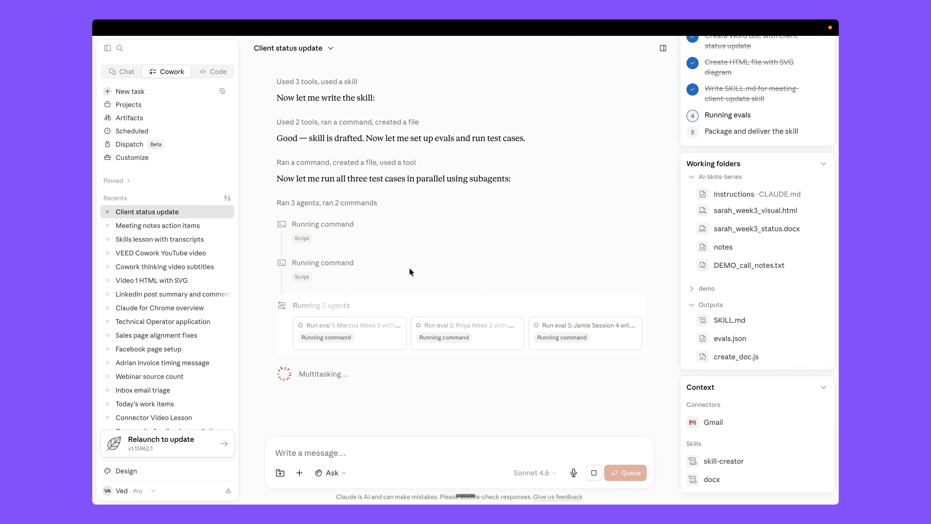
Step: Show the first eval agent's steps, and read the test prompts and assertions in evals.json through the third case before closing the file
click(347, 327)
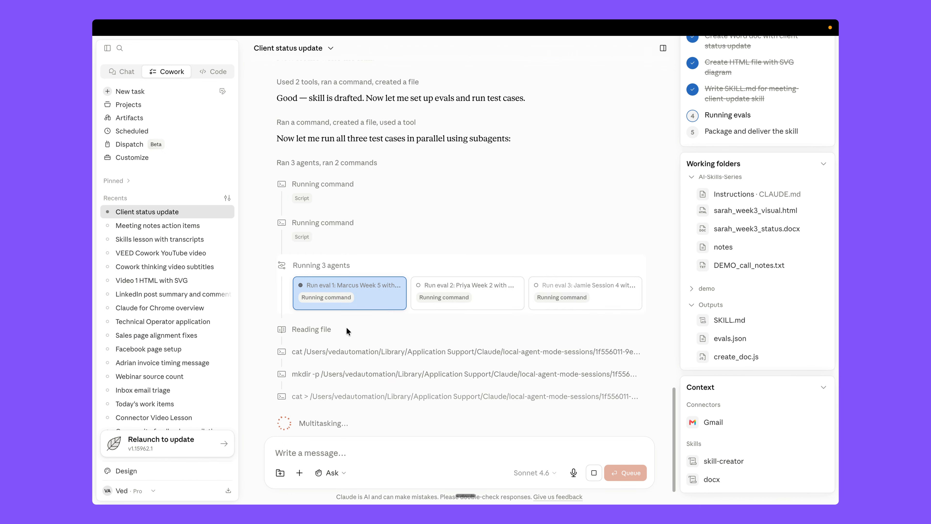
click(723, 339)
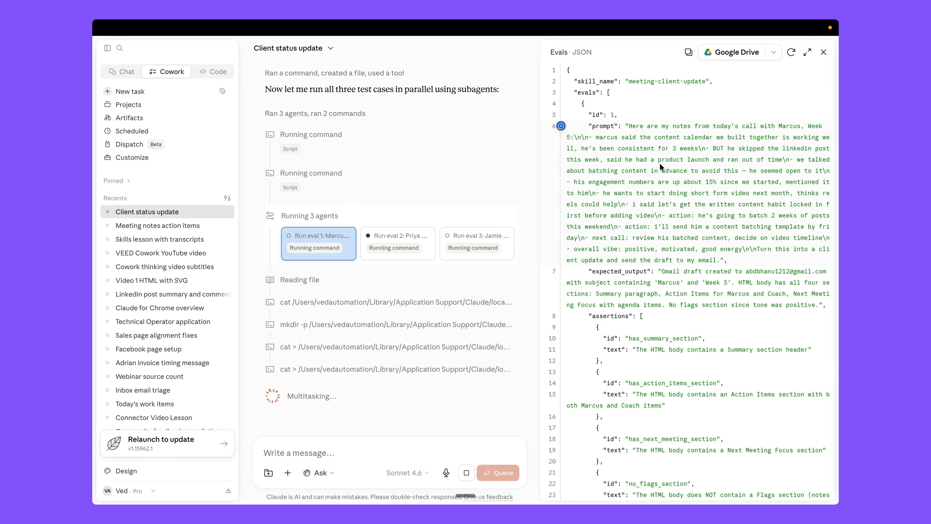
scroll(660, 163, down, 5)
scroll(660, 163, down, 4)
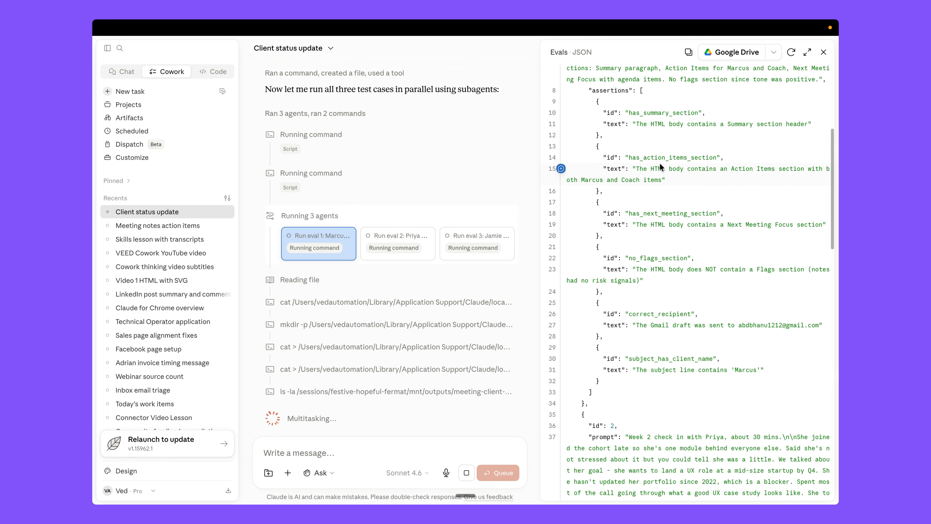
scroll(660, 163, down, 3)
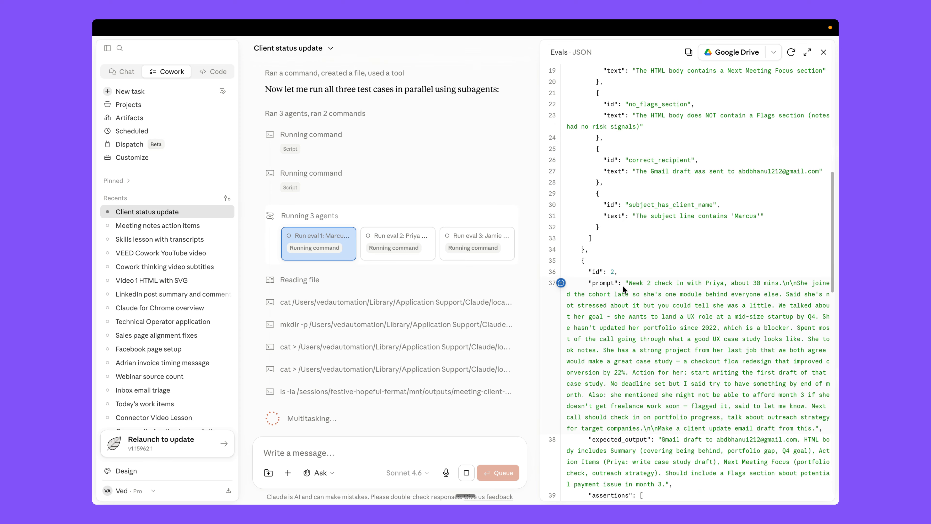
scroll(622, 287, down, 14)
scroll(622, 287, down, 7)
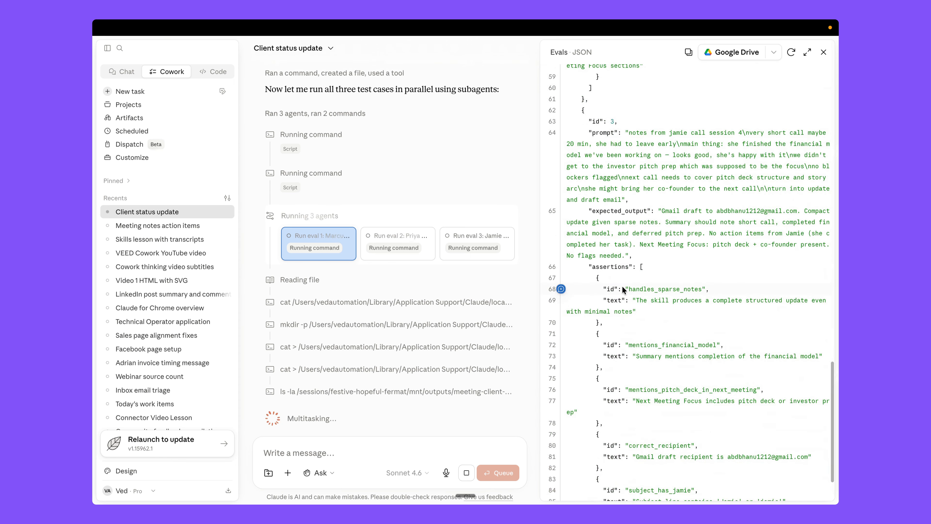
click(823, 52)
Step: Expand the tool-and-skill activity under the skill request to view Claude's design reasoning, and collapse it again
scroll(389, 292, down, 2)
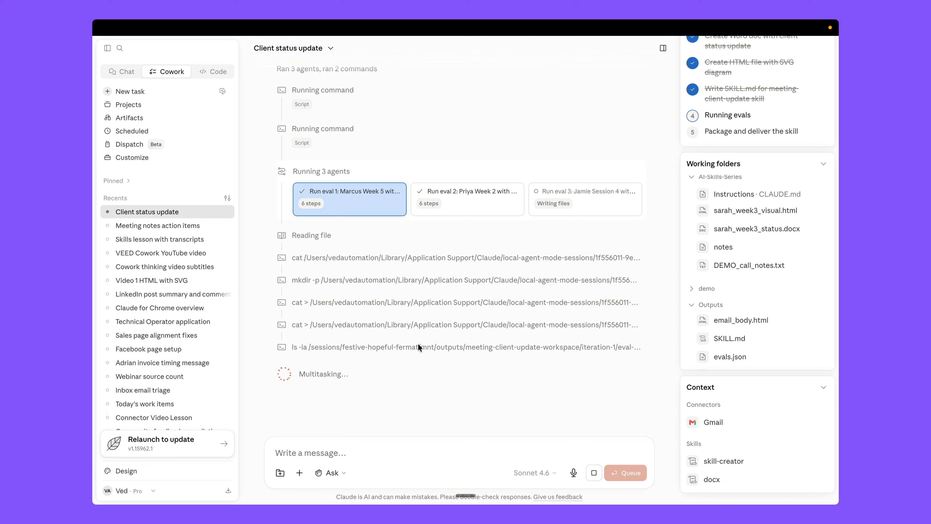
scroll(508, 205, up, 7)
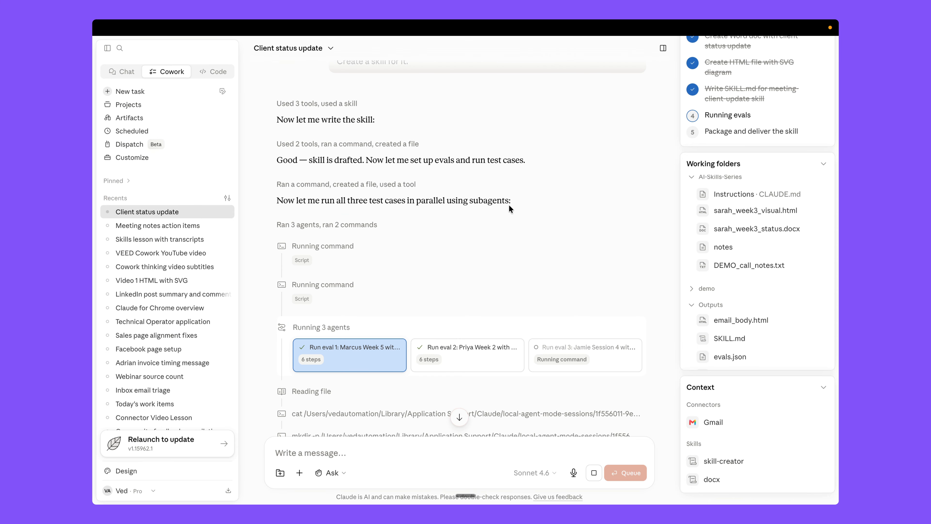
scroll(414, 227, up, 1)
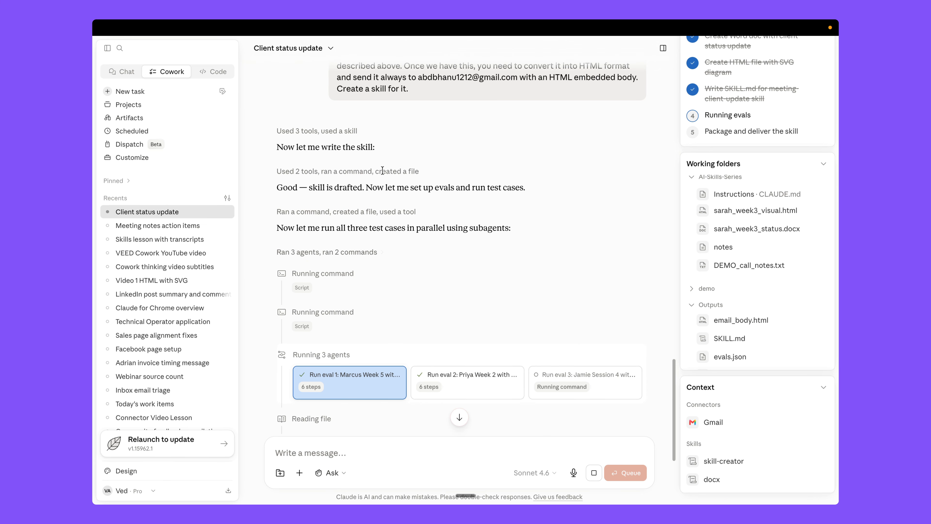
click(352, 131)
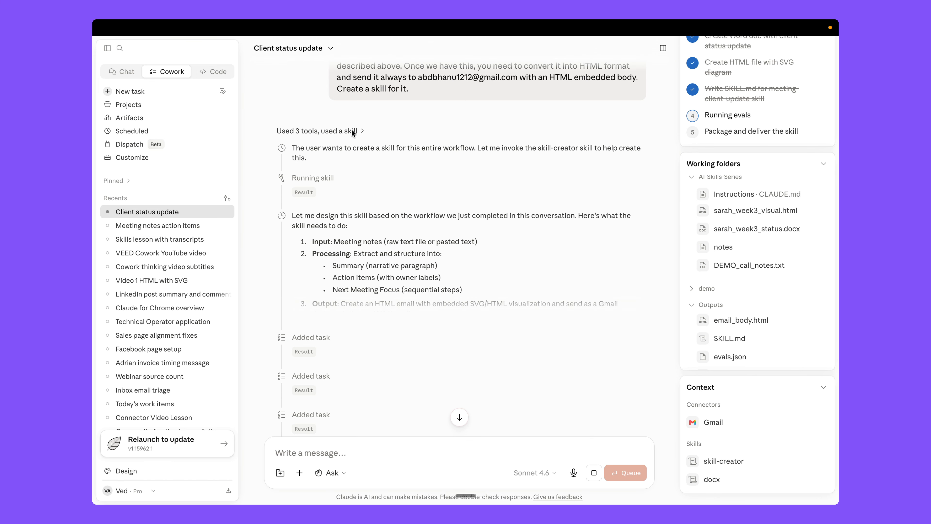
click(351, 132)
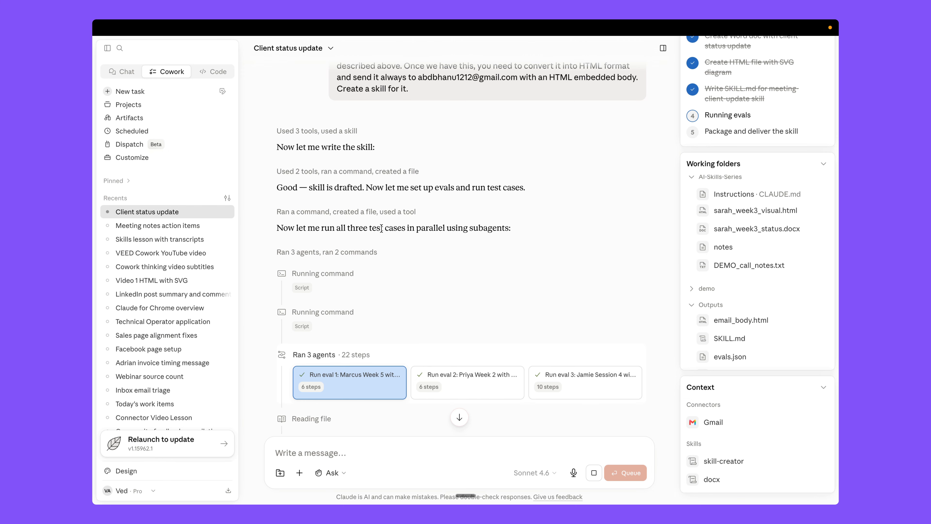
Step: Inspect the steps run by the second and third eval agents
scroll(381, 228, down, 5)
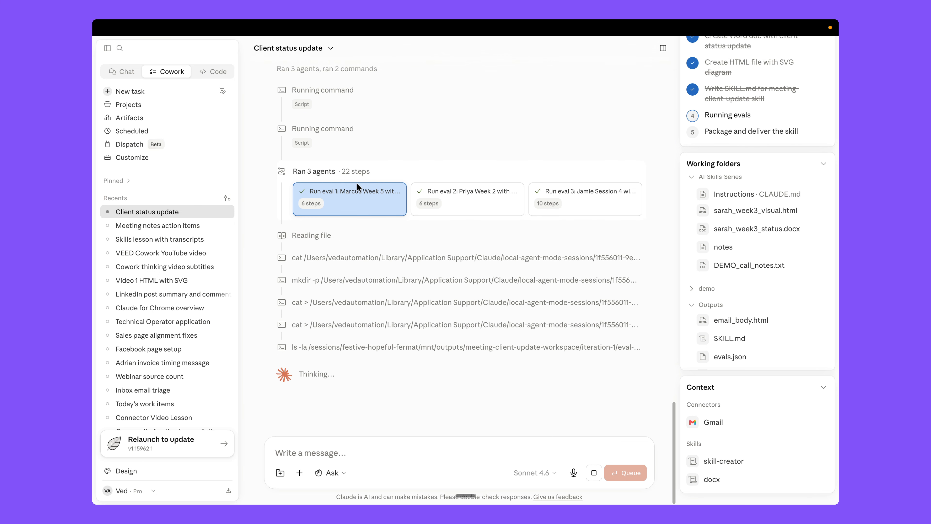
scroll(357, 185, up, 1)
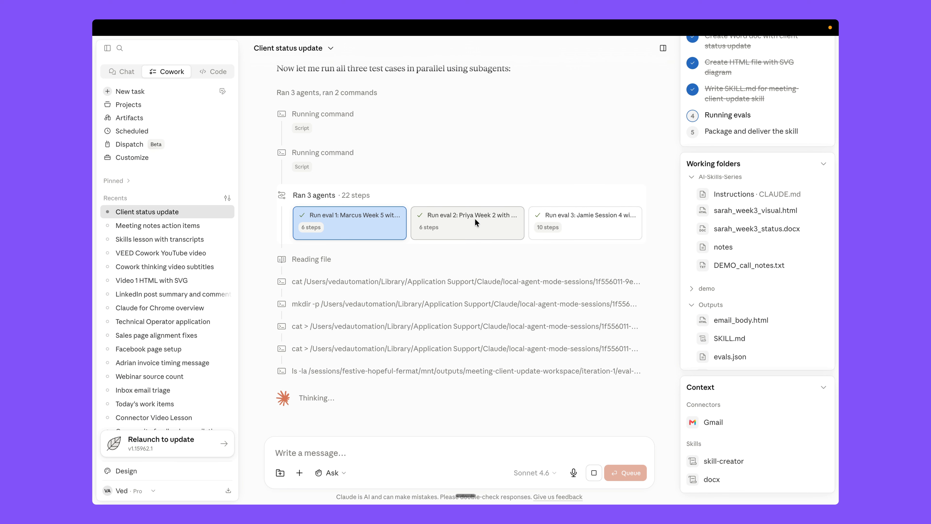
click(457, 226)
click(583, 226)
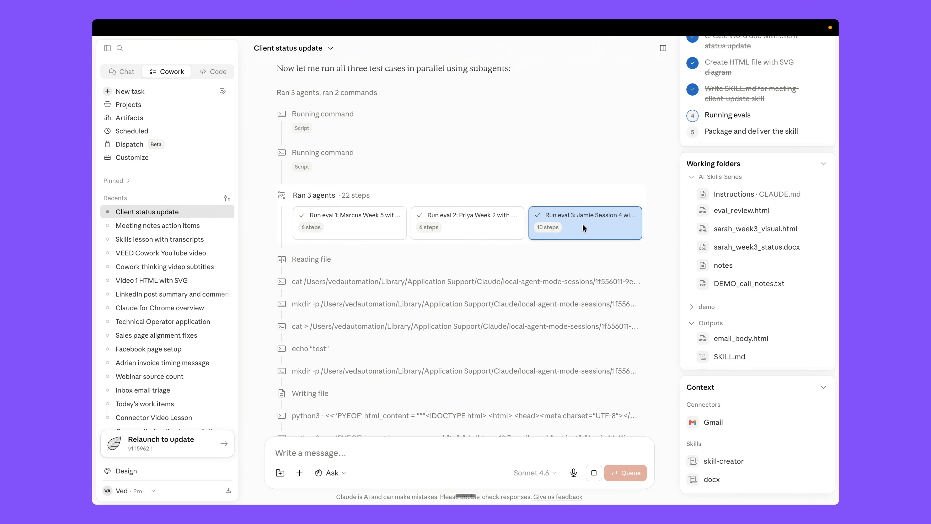
Step: Read the first test case's prompt and generated email output in the meeting-client-update eval review, and close the review
scroll(422, 266, down, 3)
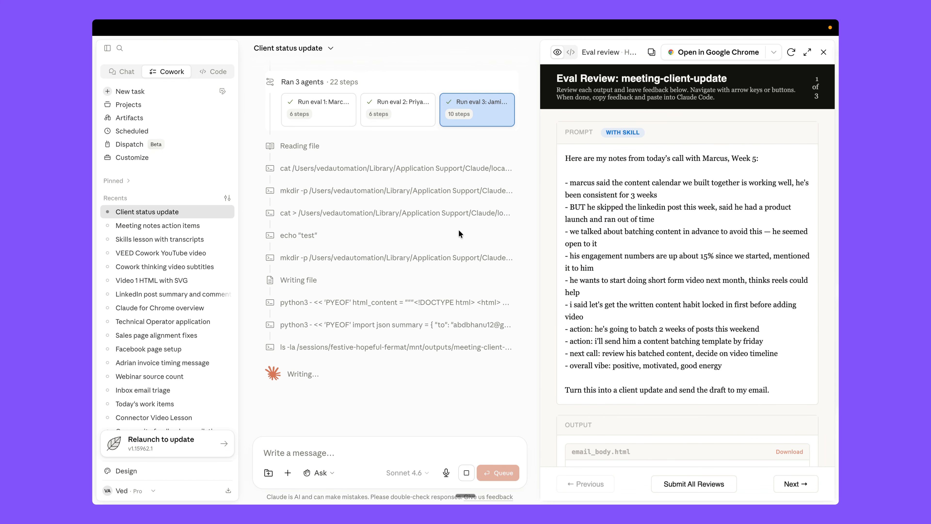
scroll(640, 166, down, 5)
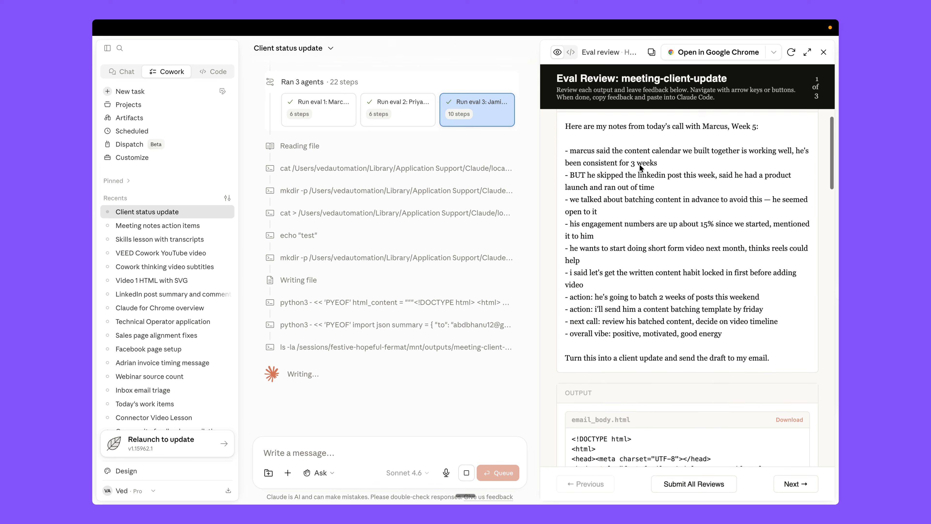
scroll(639, 163, up, 5)
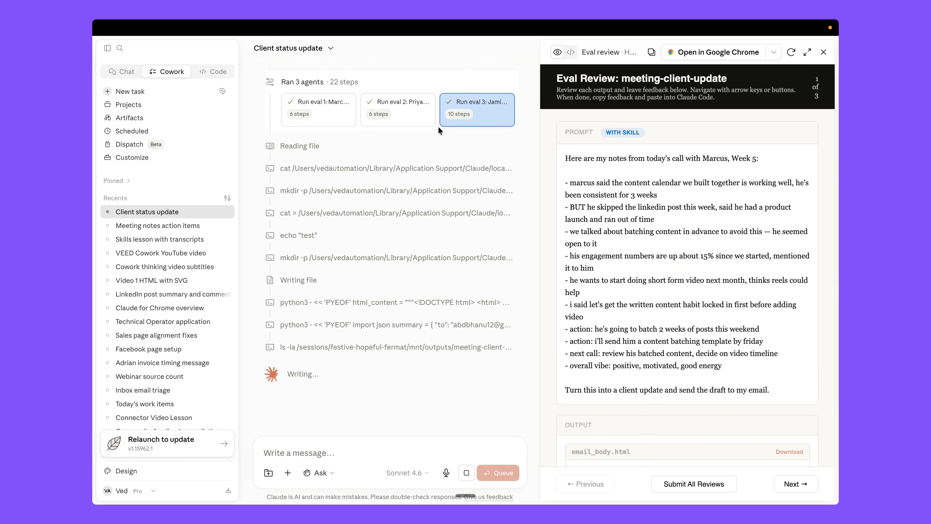
scroll(730, 165, down, 5)
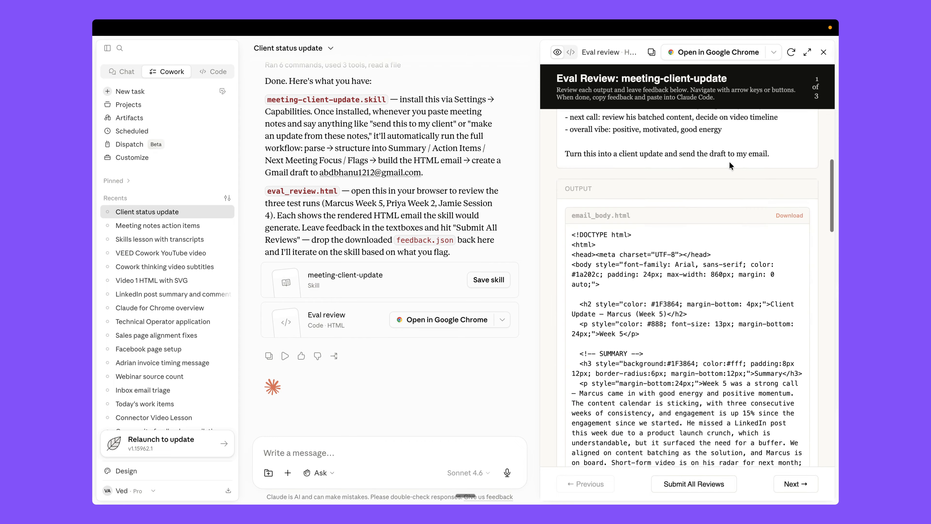
click(824, 53)
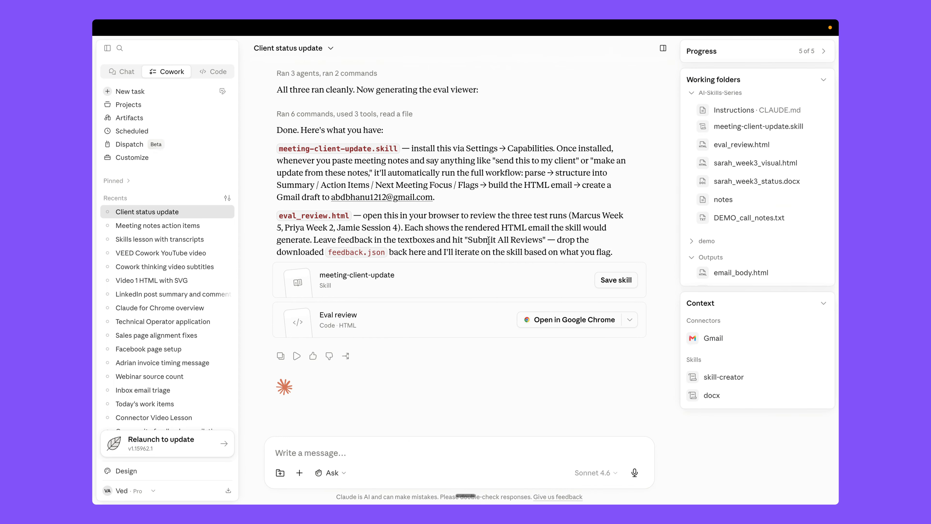
Step: Open the generated meeting-client-update skill, save it, and close its preview
click(376, 279)
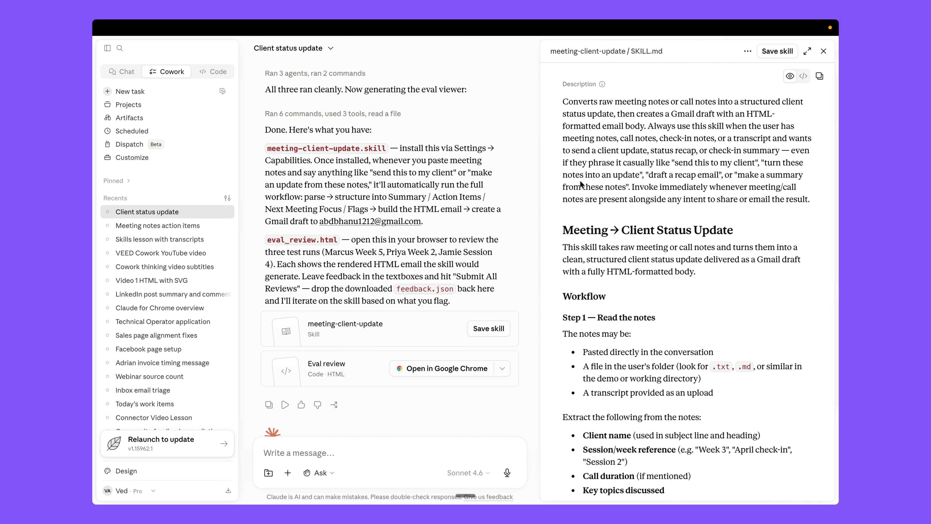
click(777, 52)
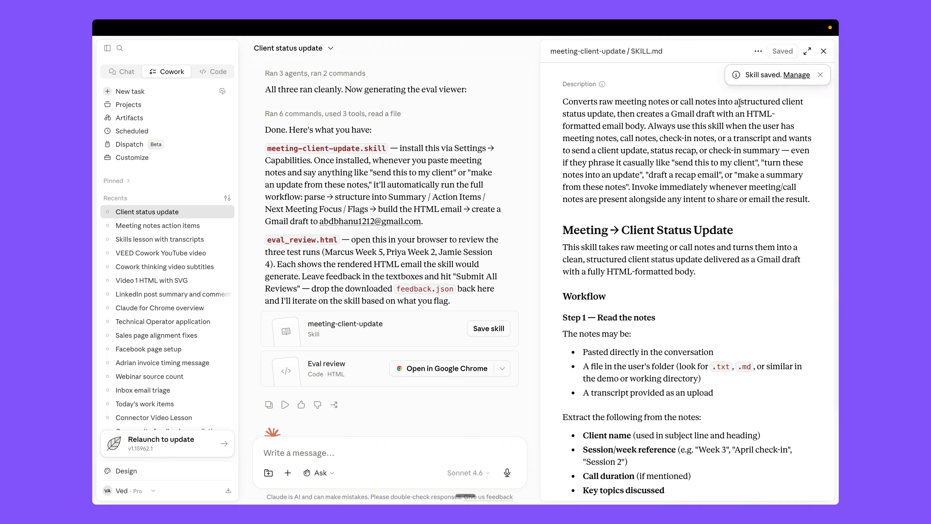
click(824, 51)
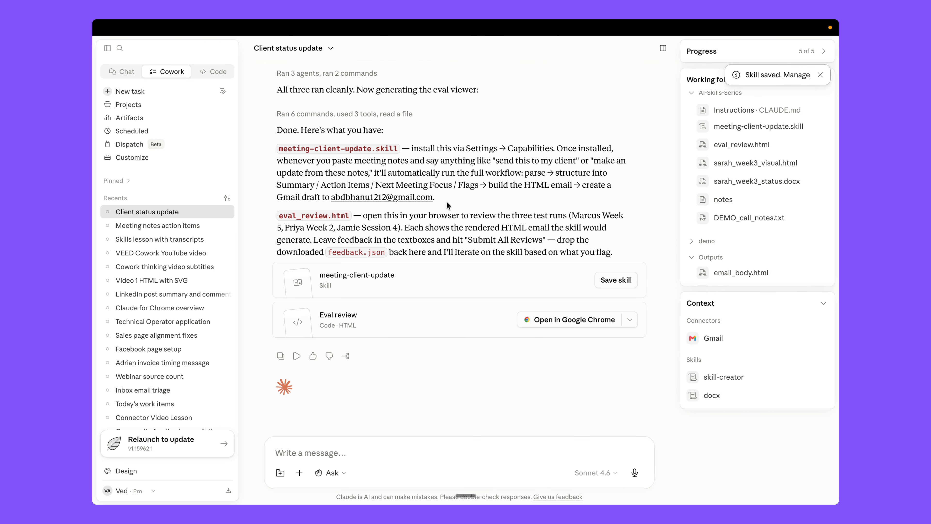
Step: Start a new task and look up the meeting-client-update description in the list of available skills
click(143, 91)
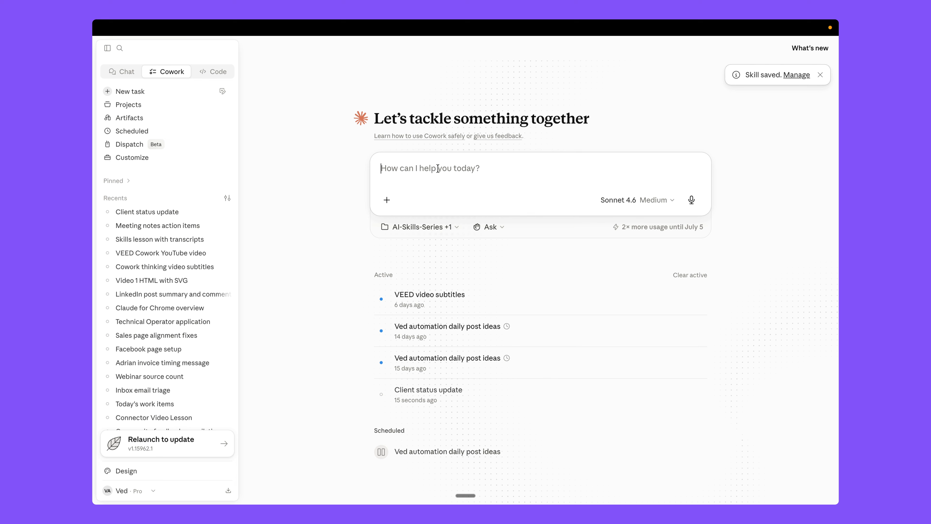
click(387, 200)
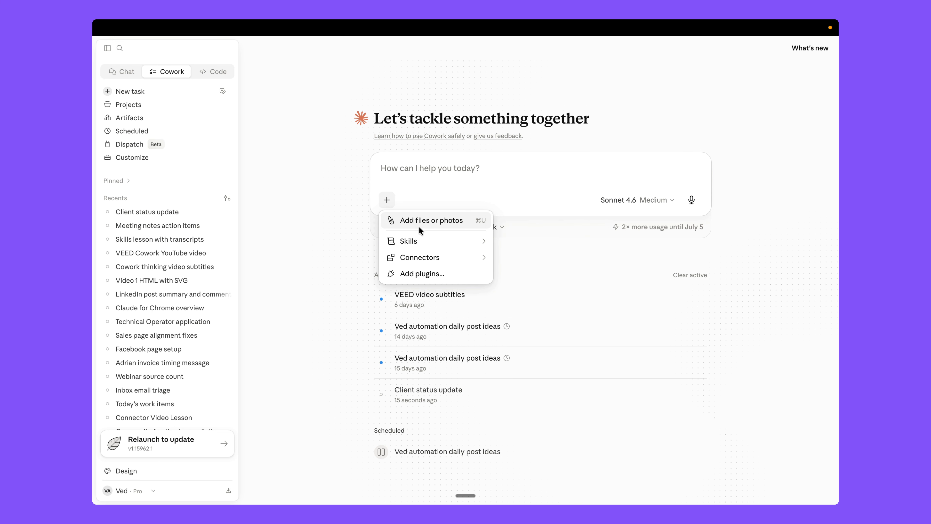
mouse_move(425, 237)
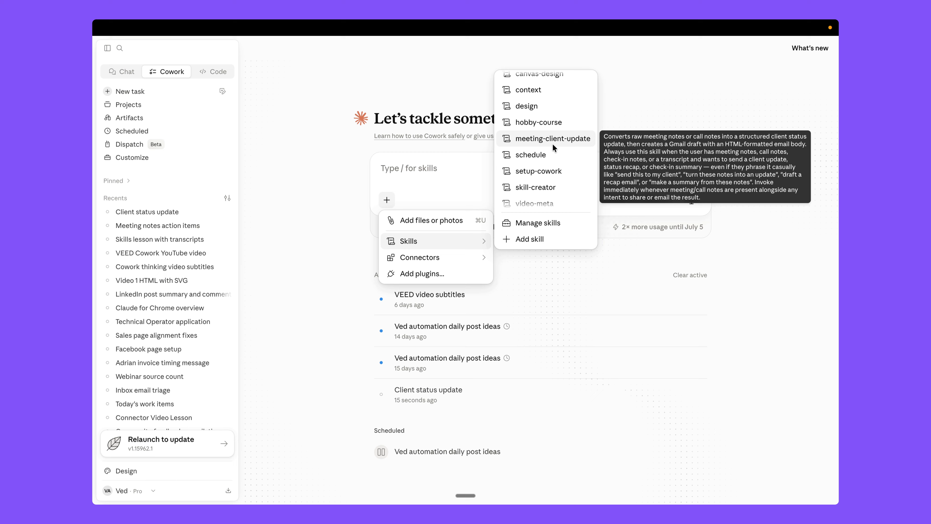
click(416, 162)
Step: Attach DEMO_call_notes.txt from the demo folder to the new task
click(386, 200)
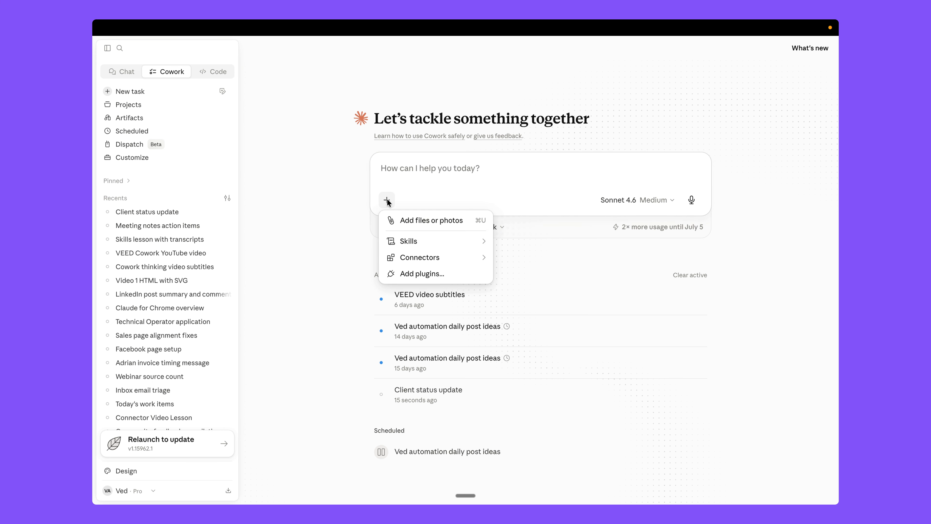
click(411, 221)
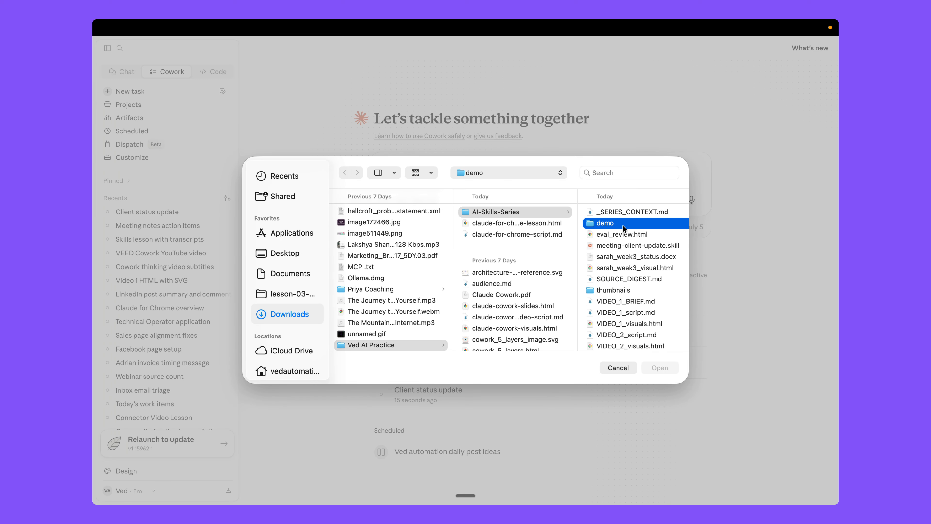
click(623, 223)
click(605, 215)
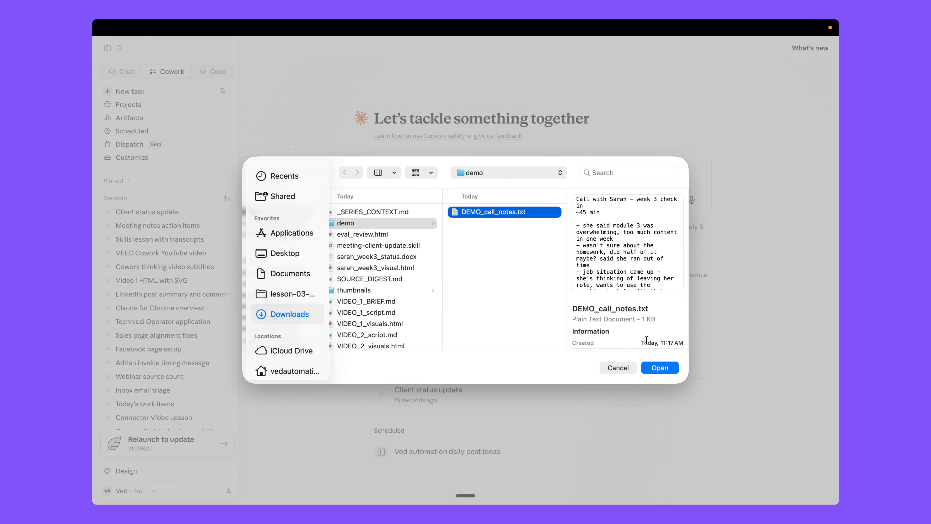
click(658, 368)
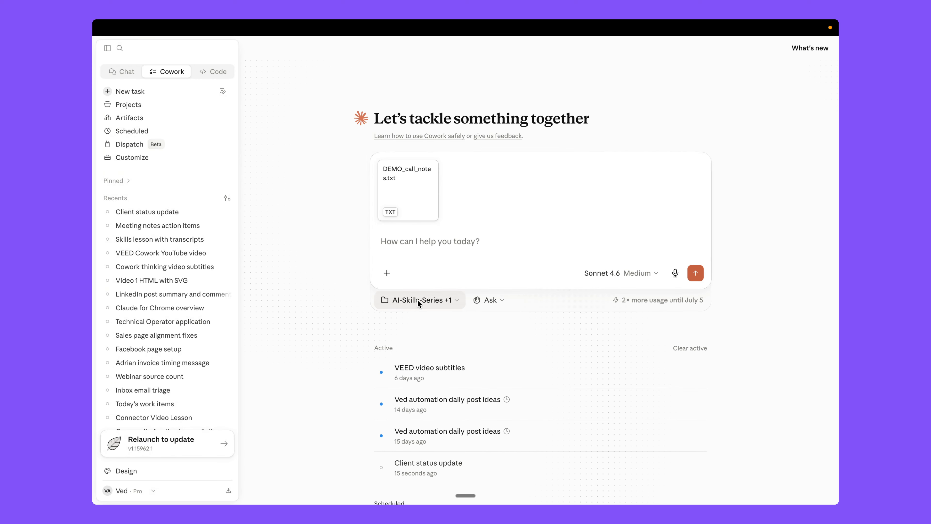
Step: Deselect the AI-Skills-Series and demo folders so the task has no working folder
click(417, 300)
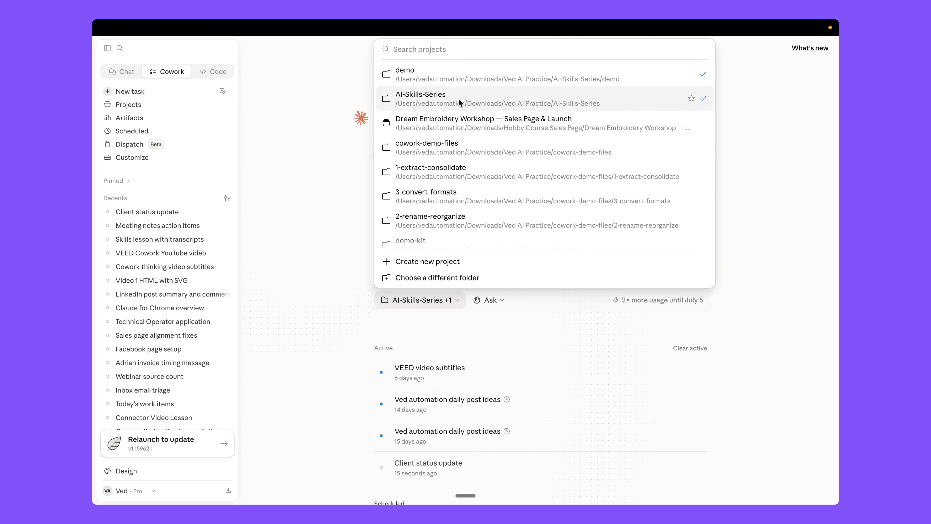
click(458, 98)
click(410, 301)
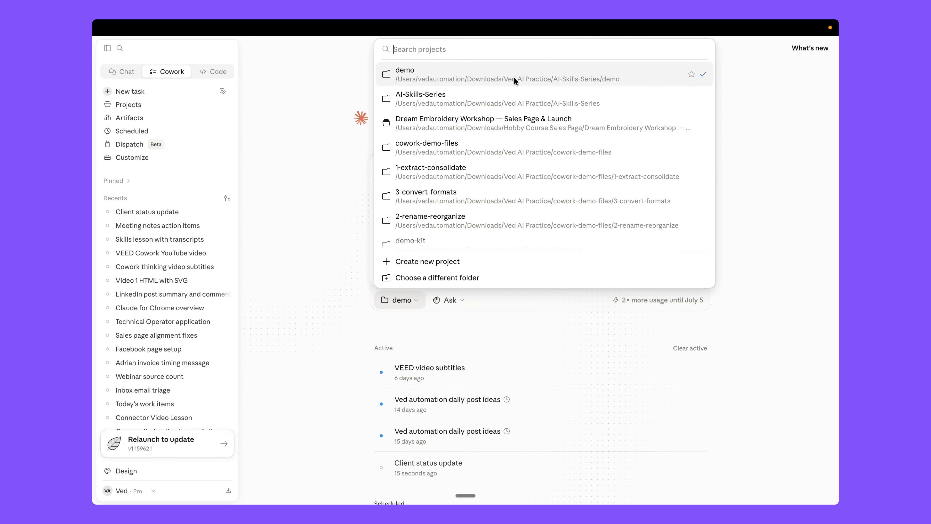
click(514, 80)
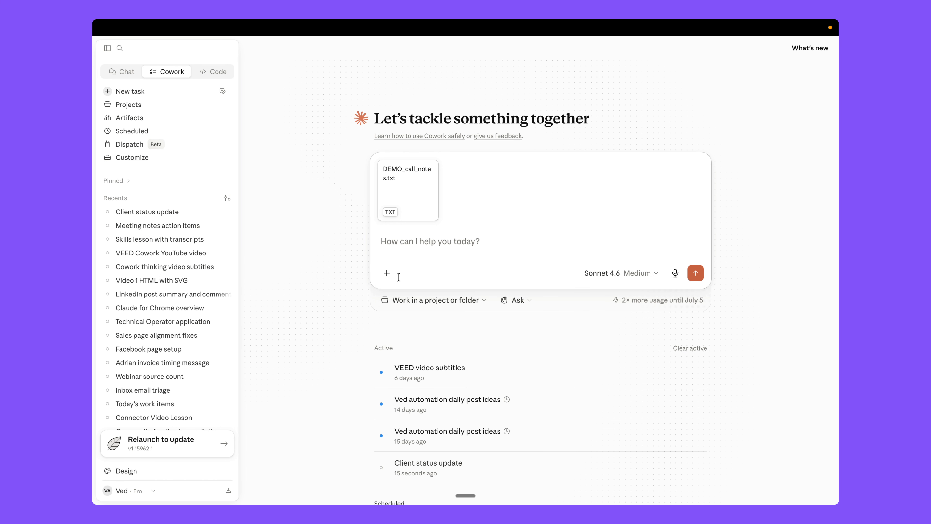
Step: Insert the meeting-client-update skill command into the prompt, and clear the prompt again
click(386, 272)
mouse_move(428, 314)
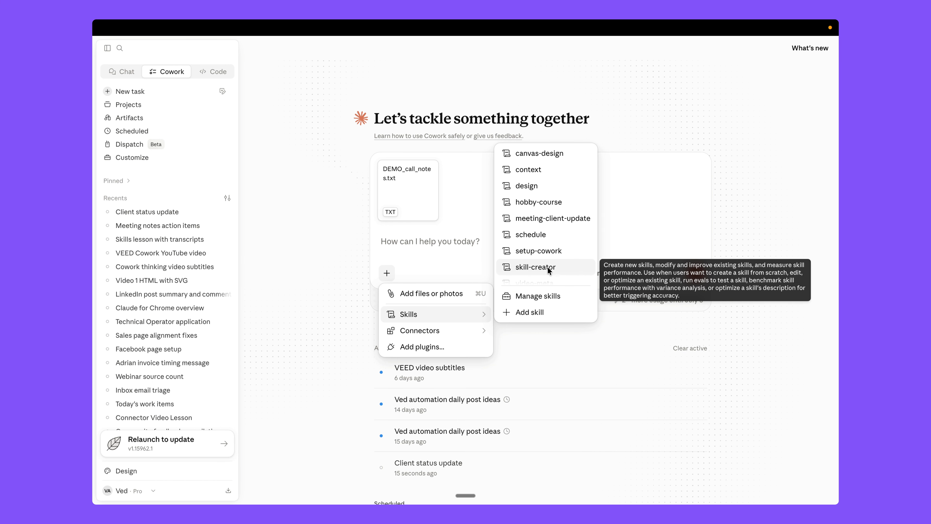
click(536, 220)
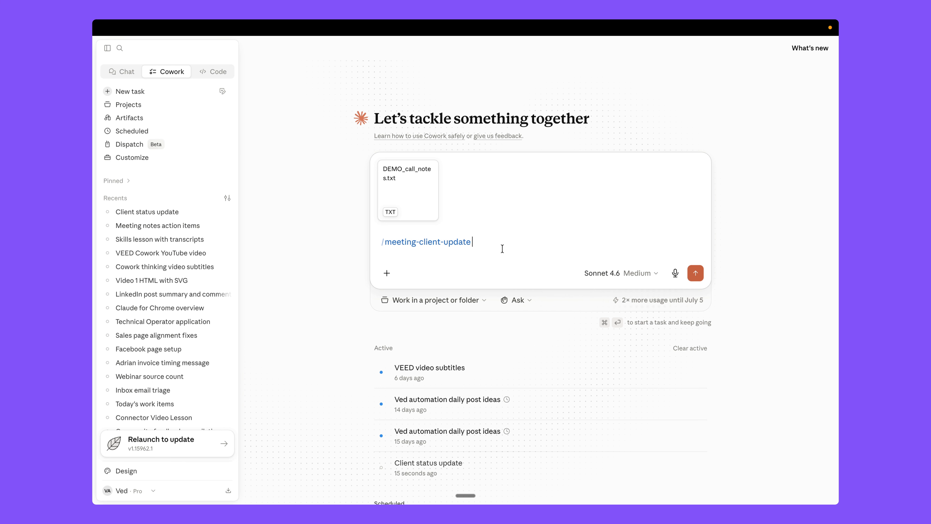
key(super+a)
key(BackSpace)
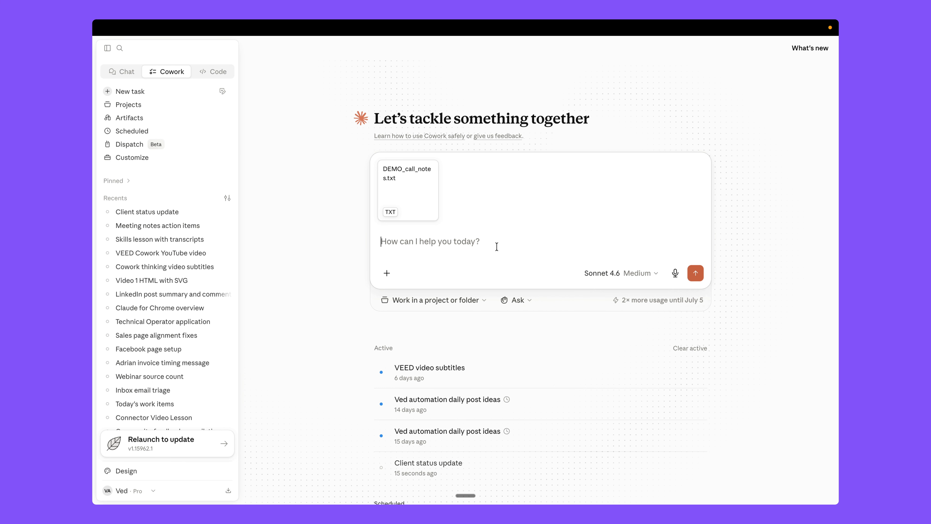
Step: Dictate and submit the prompt "This is a call, not notes, and I want you to read it and send it to a client.", leaving out Gmail
click(466, 492)
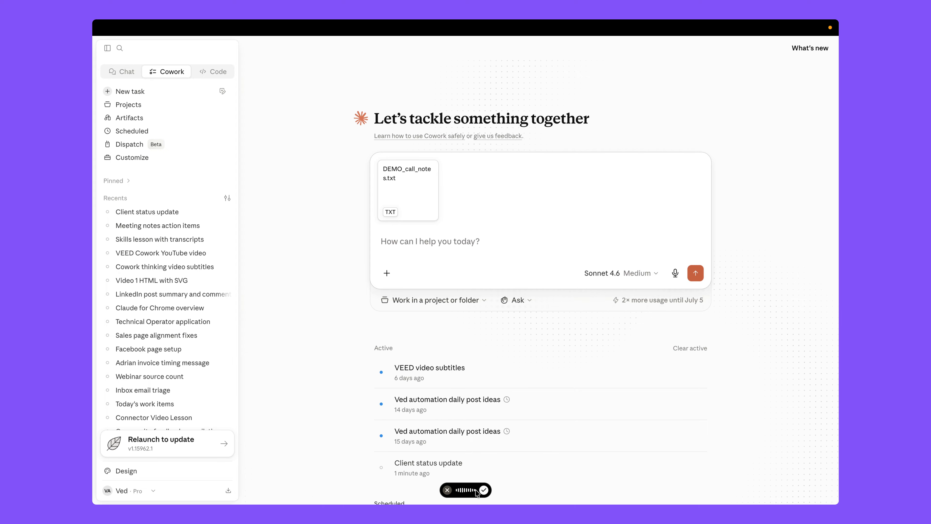
click(483, 489)
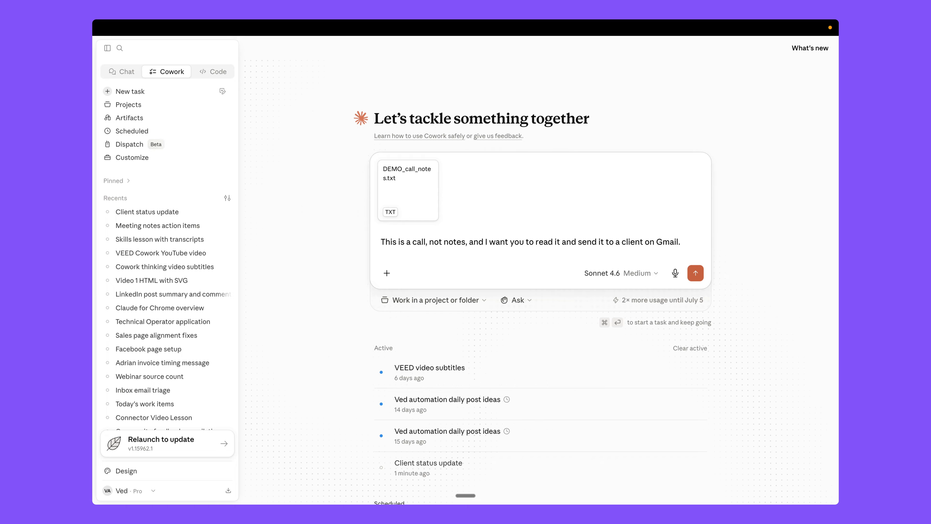
key(BackSpace)
key(BackSpace)
key(BackSpace)
key(BackSpace)
key(BackSpace)
key(BackSpace)
key(BackSpace)
key(BackSpace)
key(BackSpace)
click(696, 273)
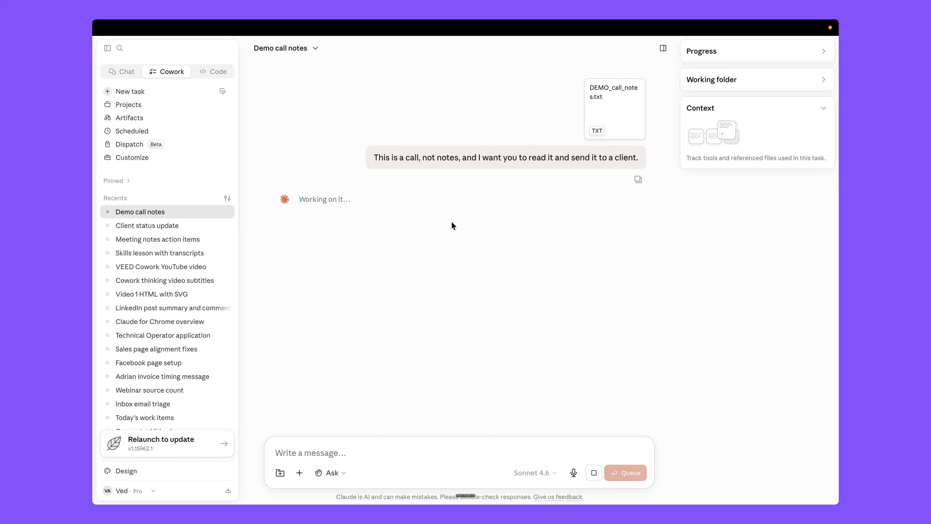
Step: Show the available skills list in the running task, and close it without choosing one
click(299, 472)
mouse_move(333, 425)
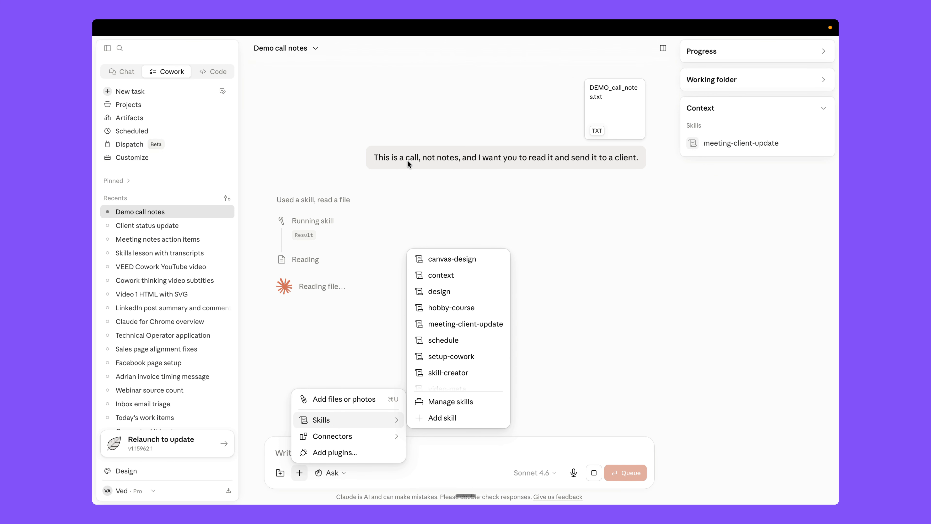
click(442, 191)
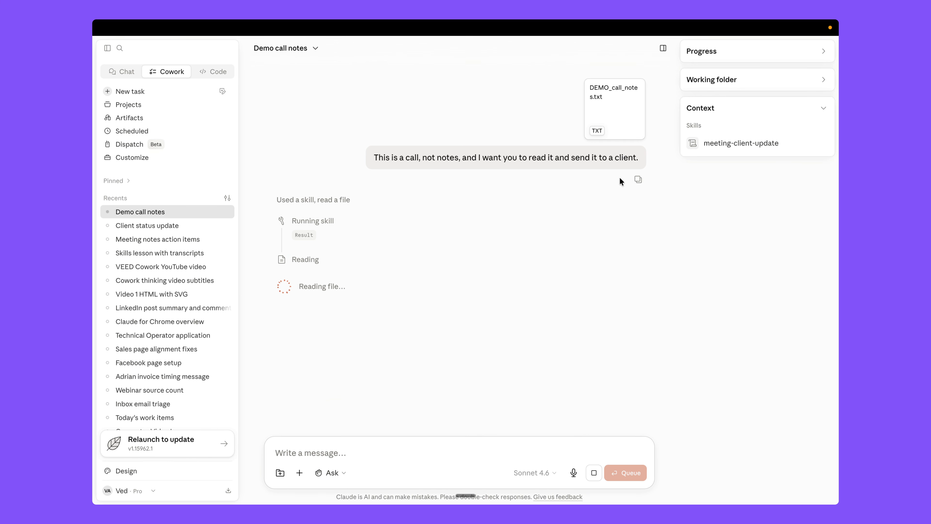